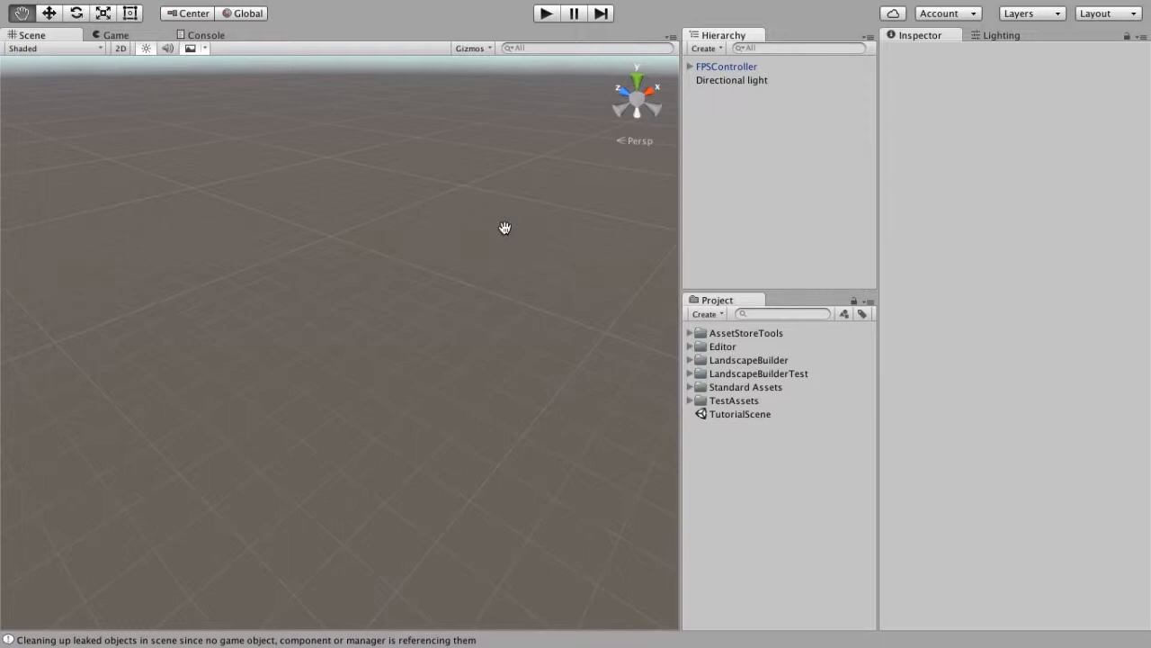
# Open the Landscape Builder window and dock it alongside the Inspector and Lighting panels
pyautogui.click(585, 8)
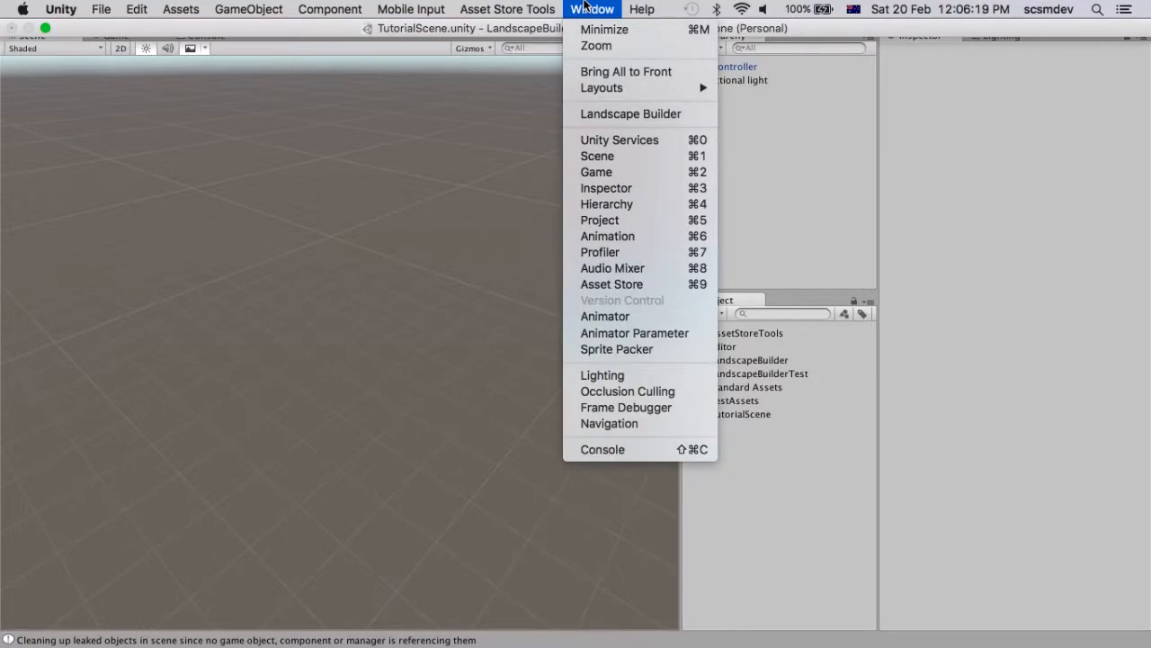
pyautogui.click(615, 114)
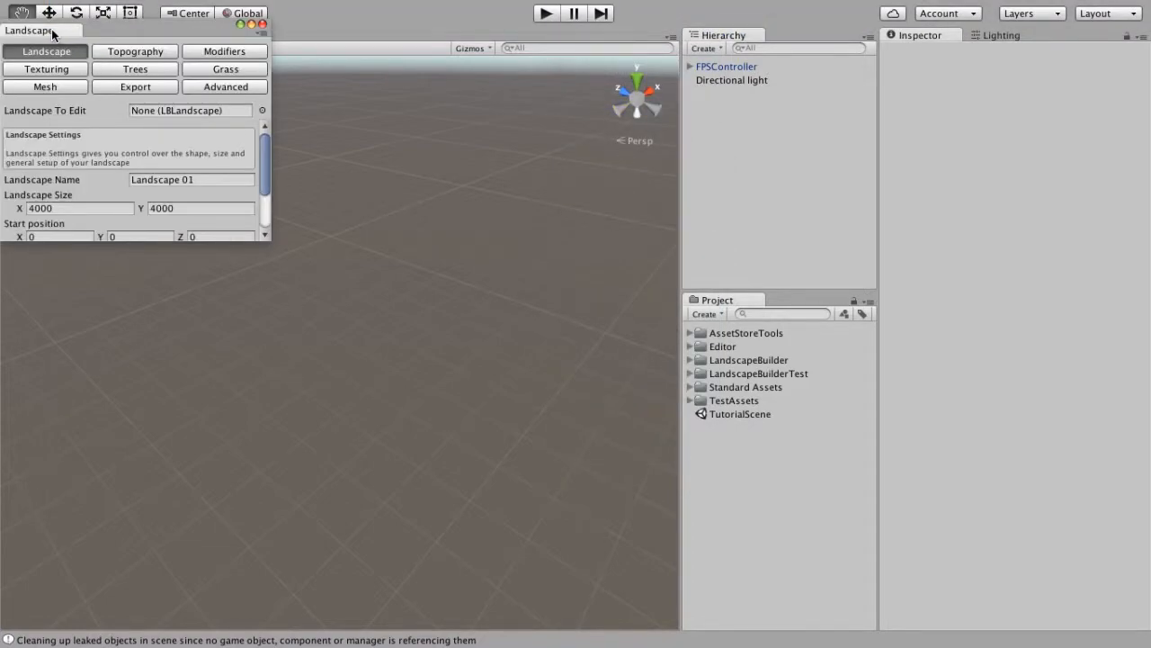
pyautogui.moveTo(51, 29); pyautogui.dragTo(1053, 40)
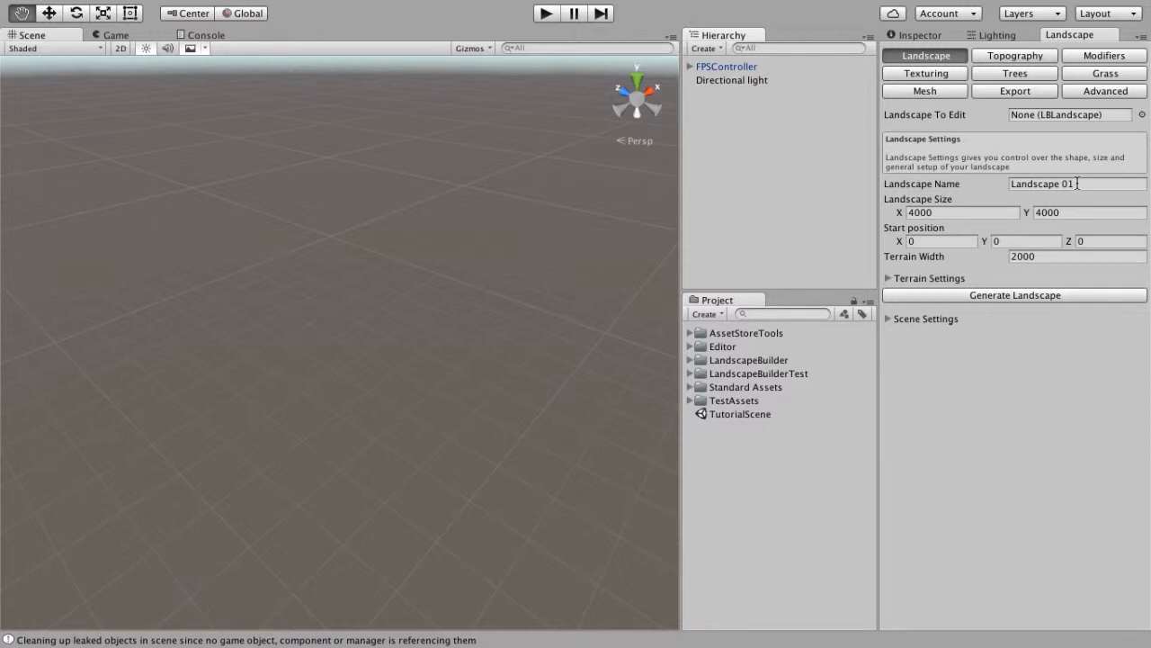
# Name the new landscape "Tutorial Landscape" and generate it with the existing size settings
pyautogui.click(1076, 183)
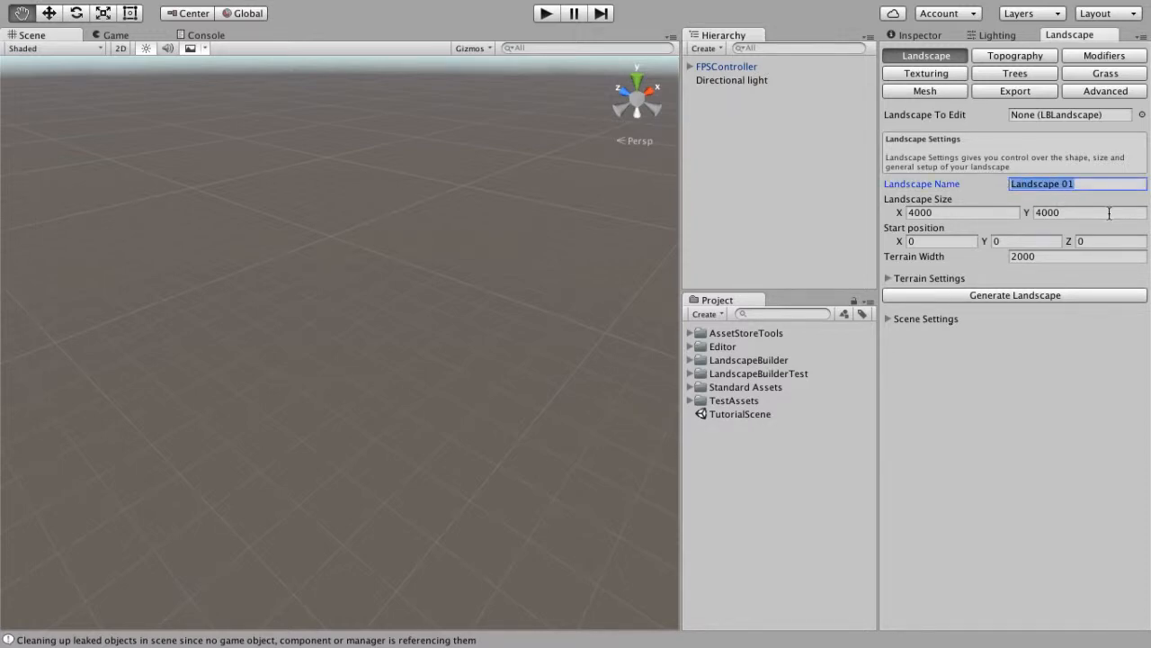
pyautogui.write('T')
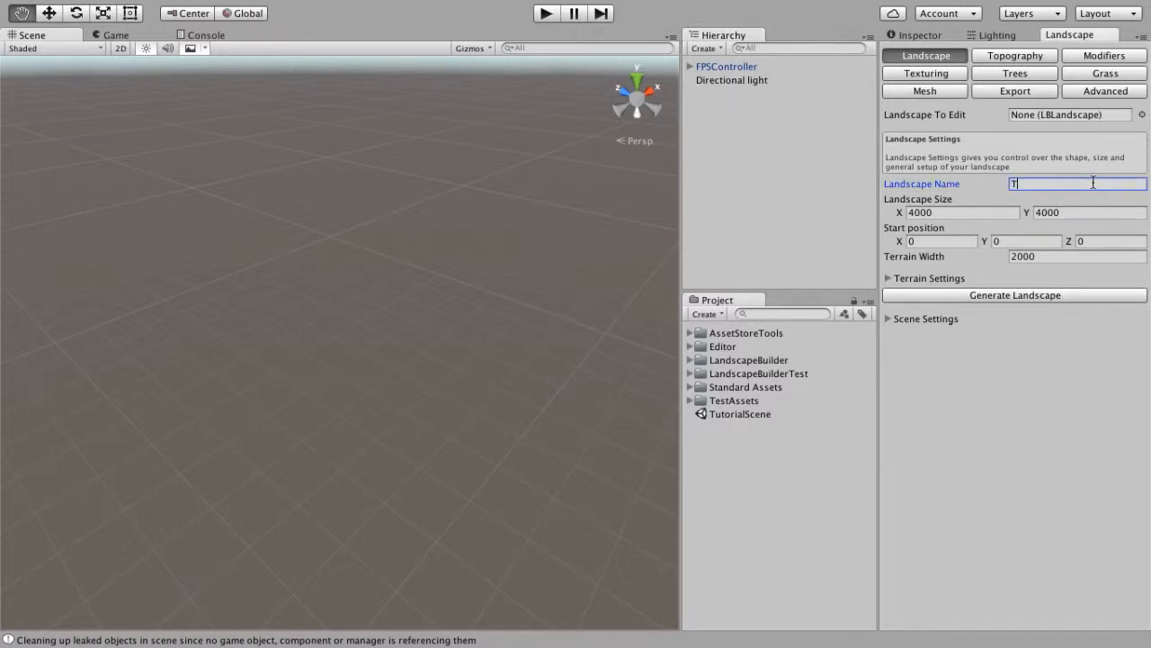
pyautogui.write('utorial Landscape')
pyautogui.click(1029, 294)
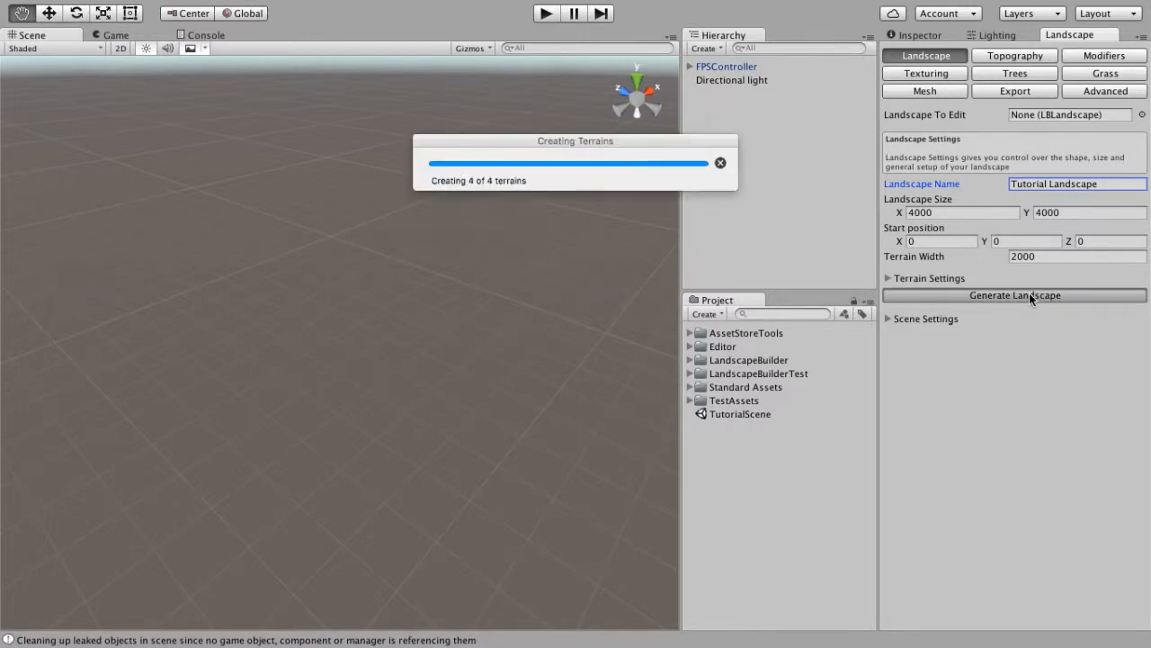
# Generate the landscape's heightmap from Perlin noise using the Mountainous Lowlands preset
pyautogui.keyDown('alt'); pyautogui.moveTo(457, 469); pyautogui.dragTo(386, 404); pyautogui.keyUp('alt')
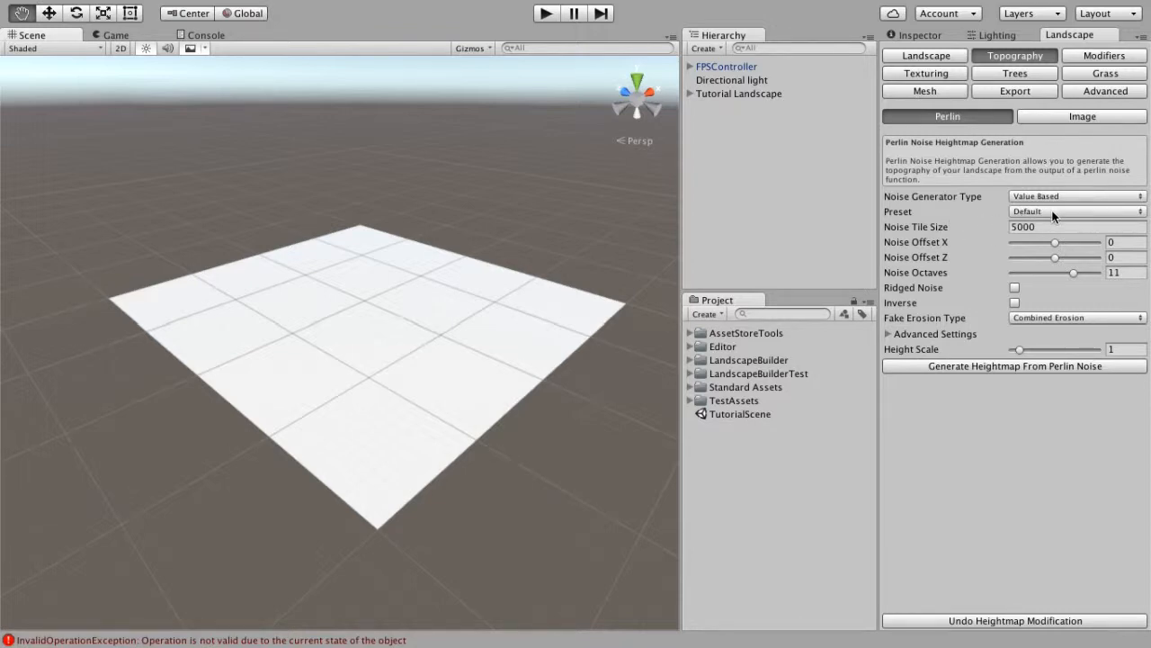
pyautogui.click(1138, 213)
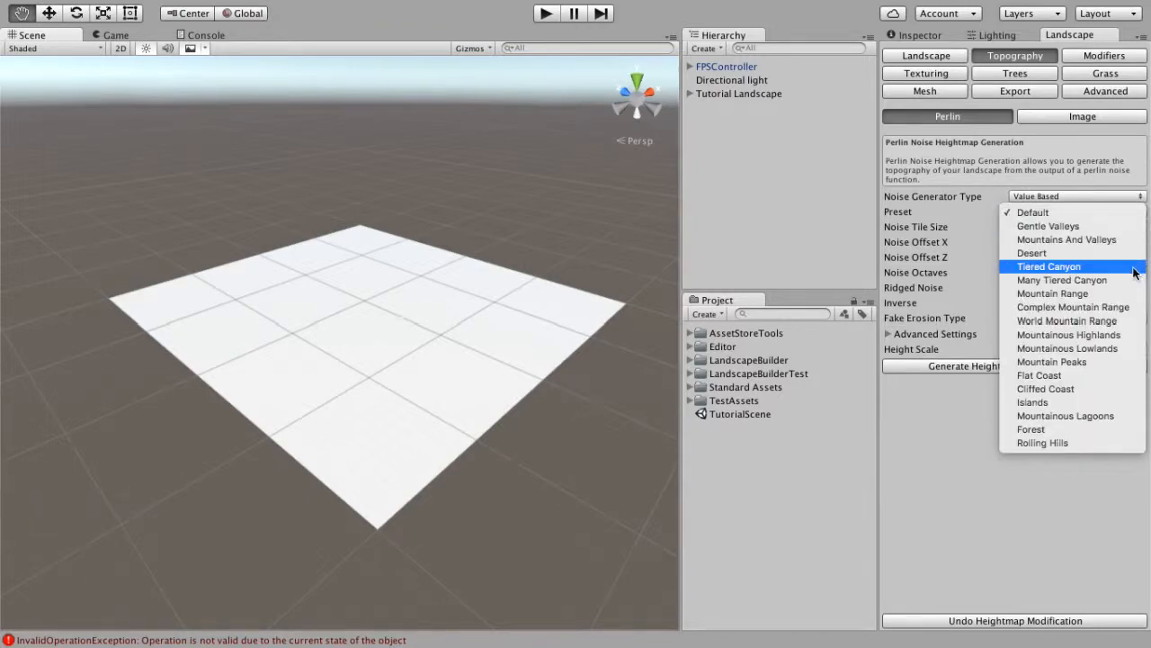
pyautogui.click(1112, 351)
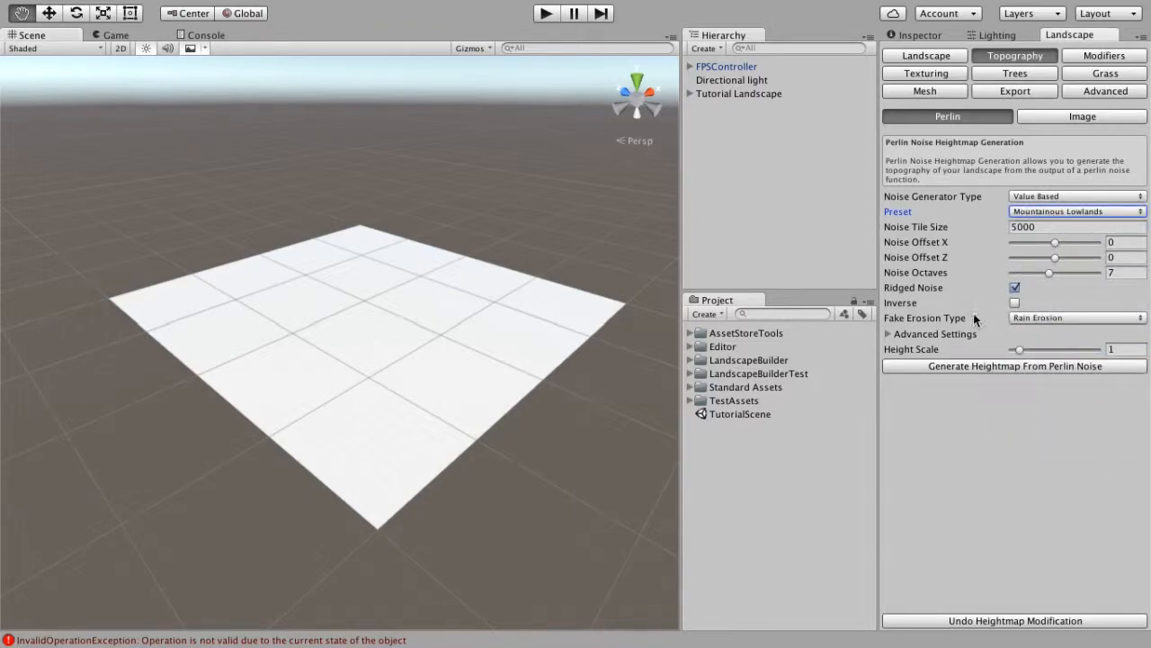
pyautogui.click(889, 335)
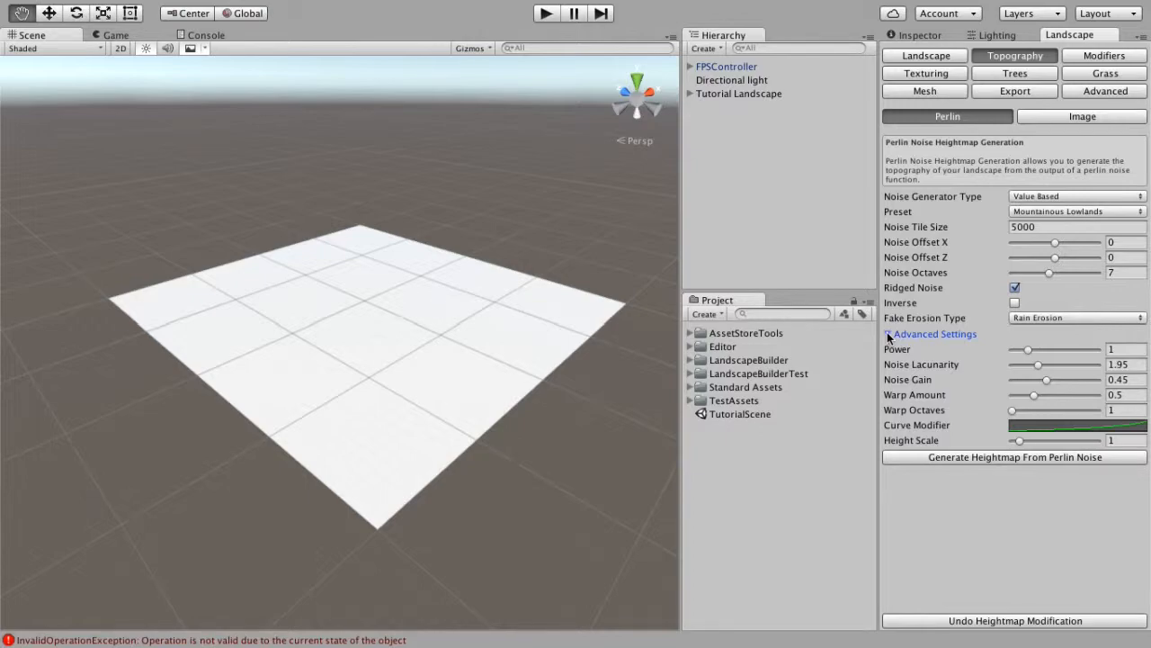
pyautogui.click(889, 335)
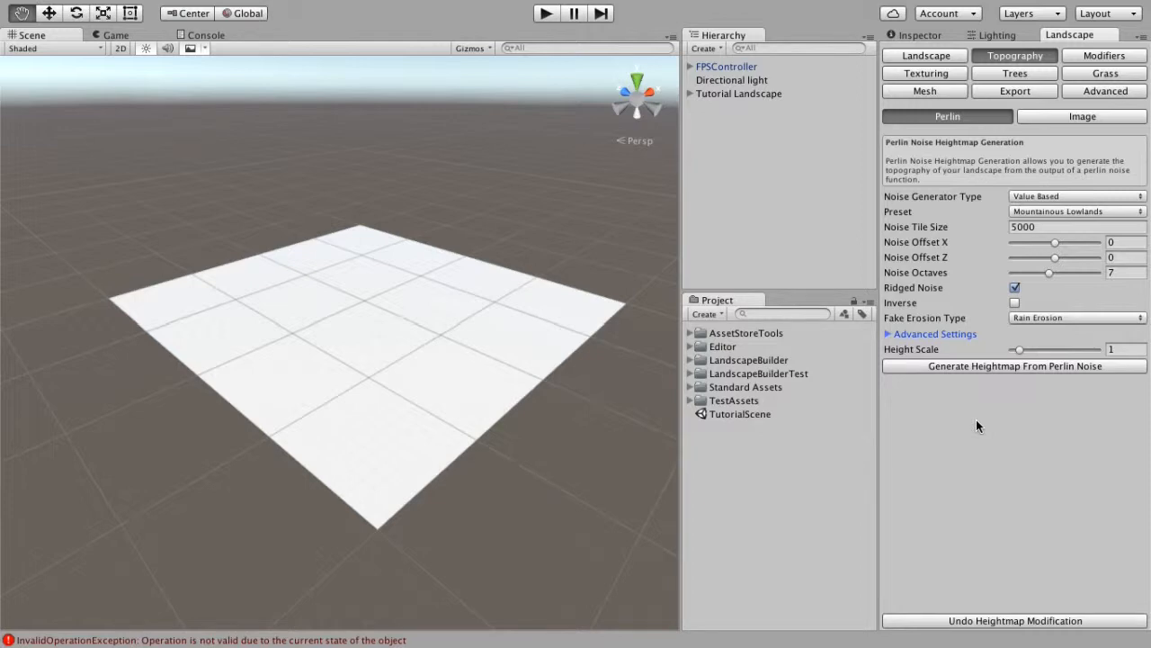
pyautogui.click(1049, 366)
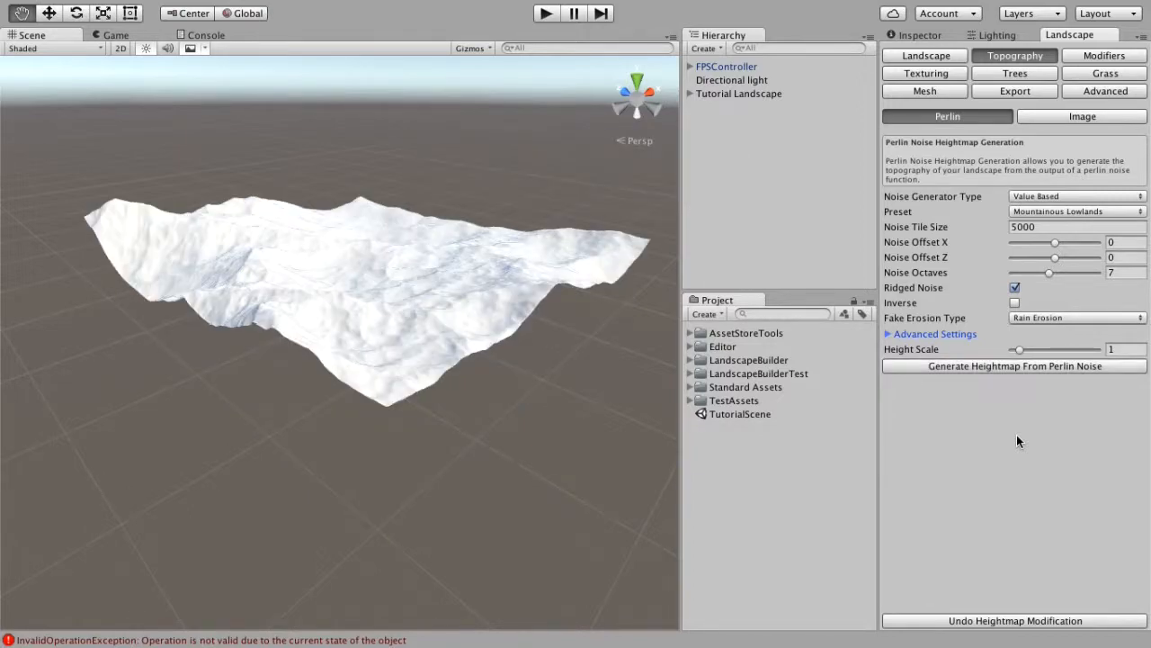
pyautogui.moveTo(591, 367); pyautogui.dragTo(277, 278, button='right')
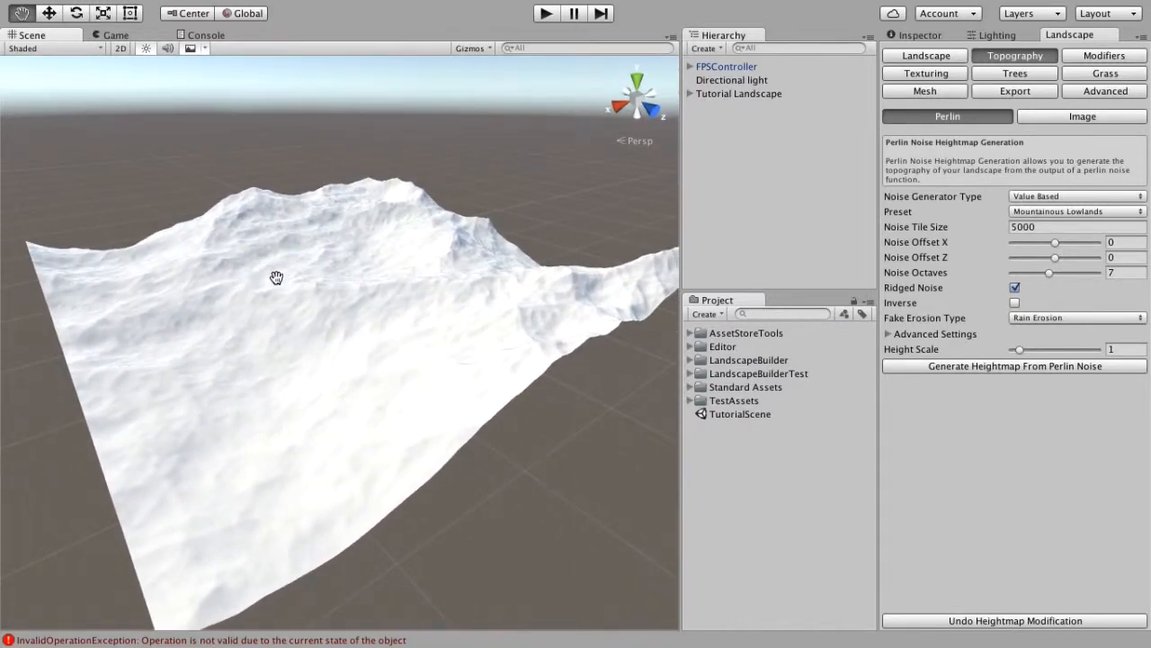
# Try a Perlin noise heightmap with the Rolling Hills preset and undo that heightmap modification
pyautogui.click(1070, 212)
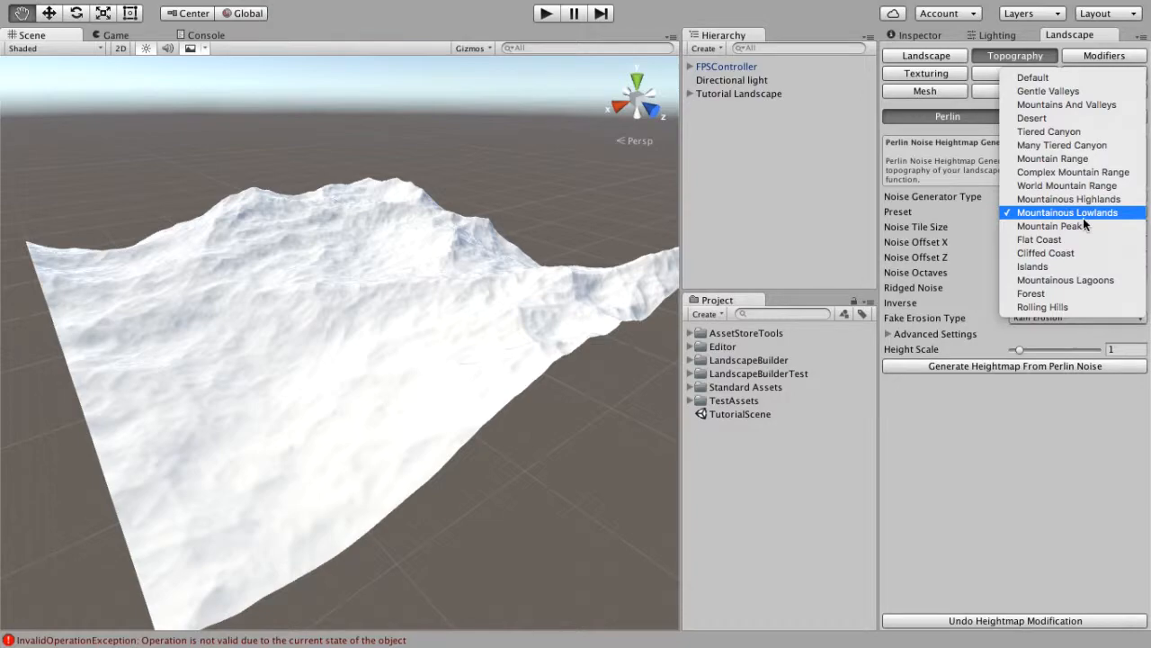
pyautogui.click(1071, 306)
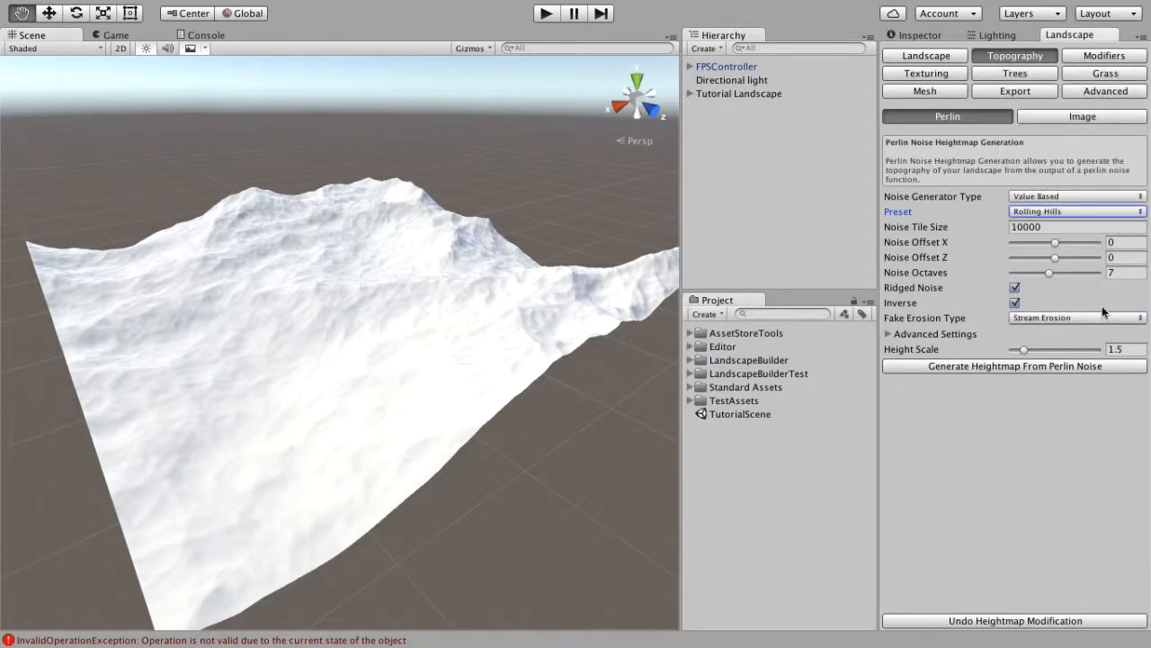
pyautogui.click(1071, 367)
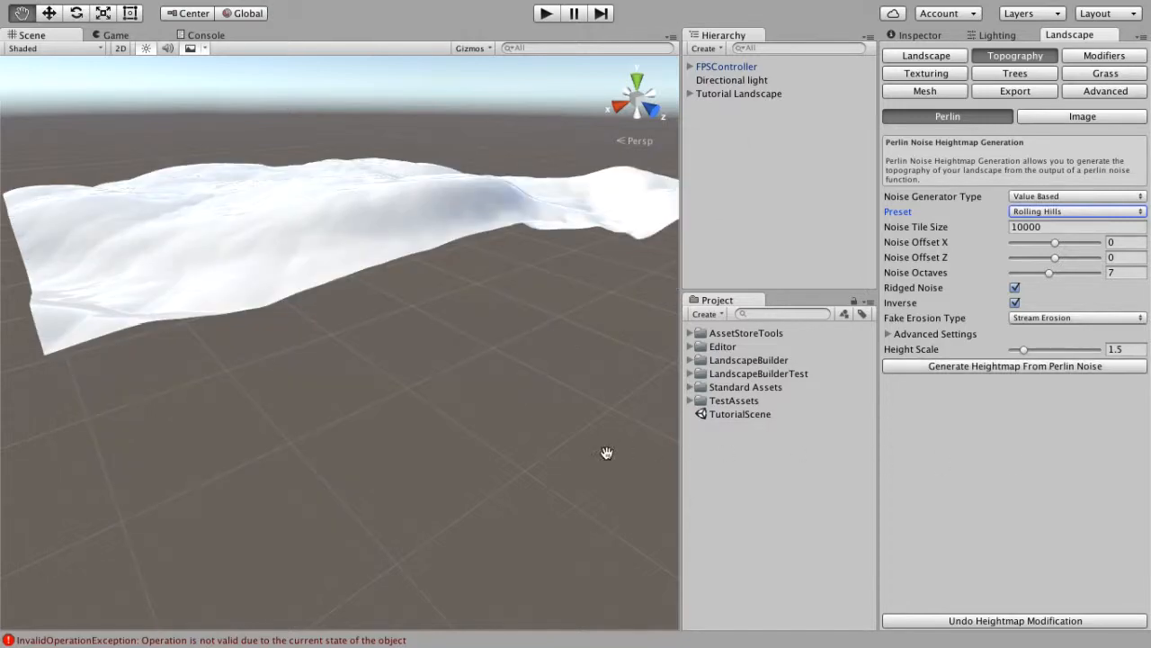
pyautogui.keyDown('alt'); pyautogui.moveTo(606, 453); pyautogui.dragTo(590, 430); pyautogui.keyUp('alt')
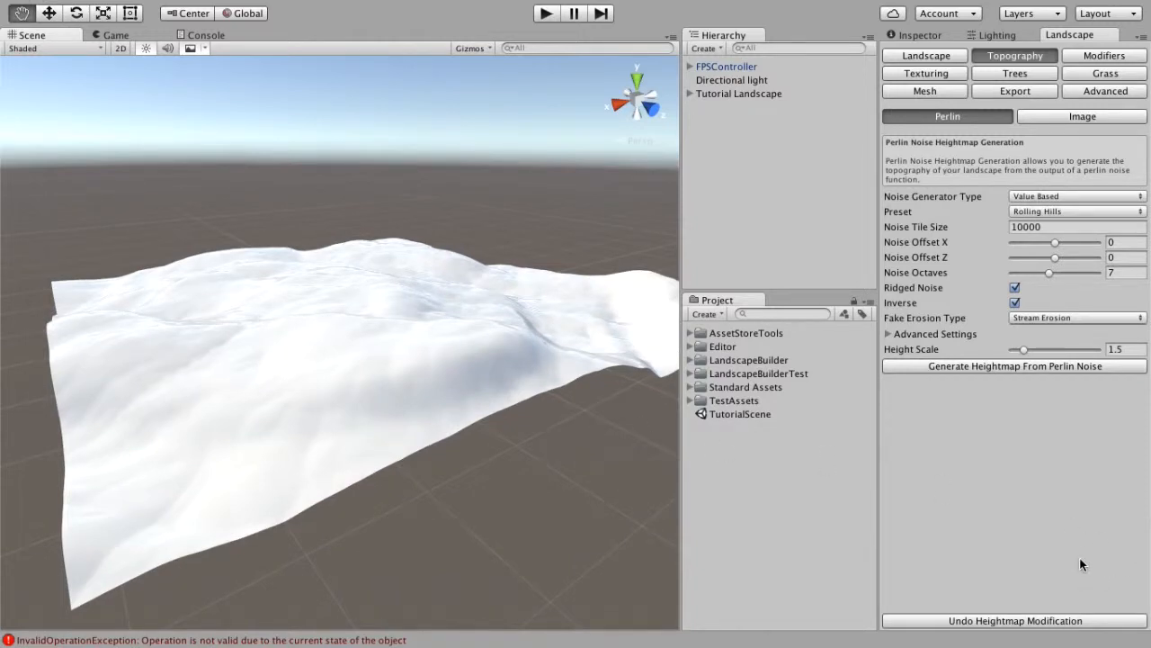
pyautogui.click(1045, 620)
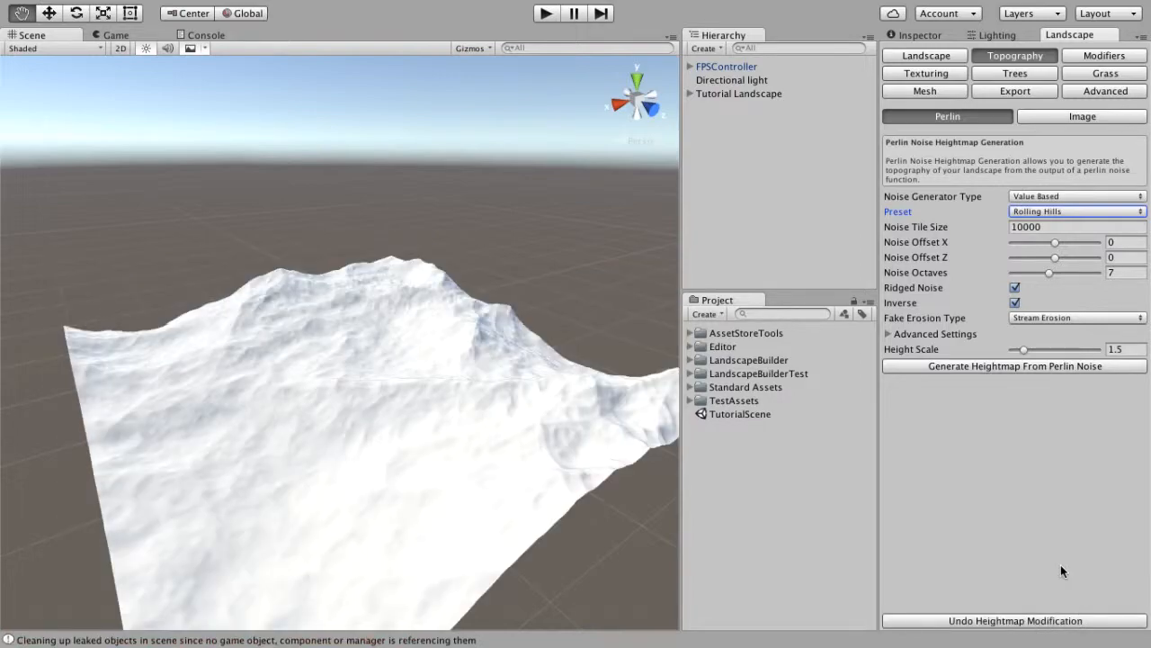
pyautogui.keyDown('alt'); pyautogui.moveTo(405, 445); pyautogui.dragTo(413, 490); pyautogui.keyUp('alt')
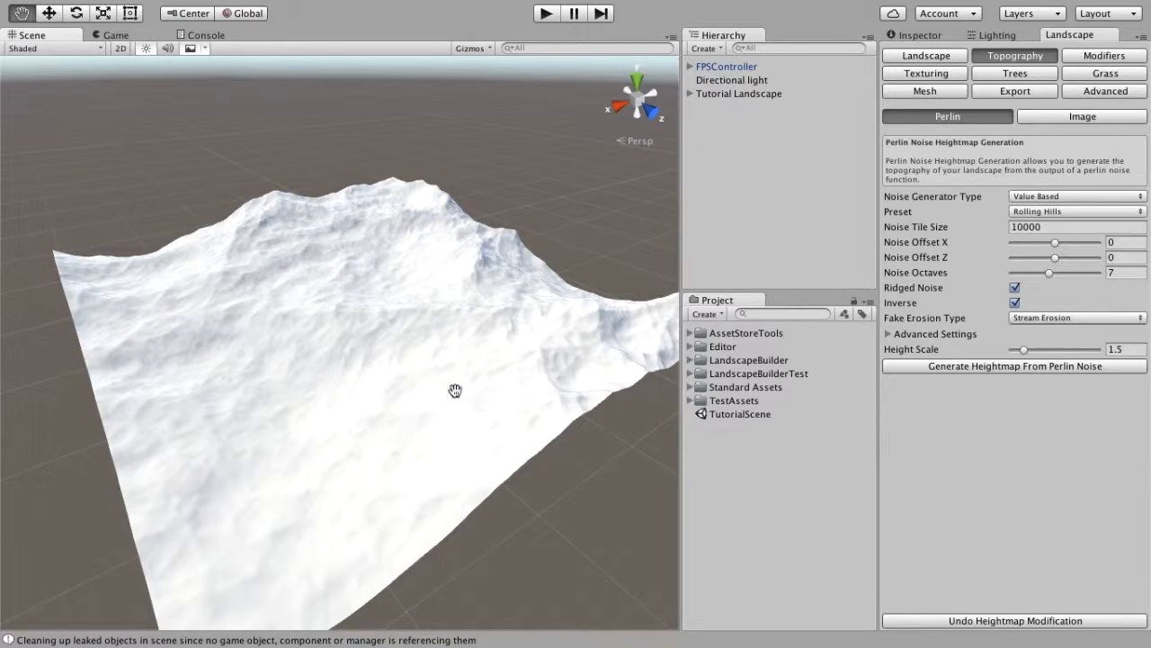
# Add three empty texture entries to the landscape's texturing settings
pyautogui.click(928, 73)
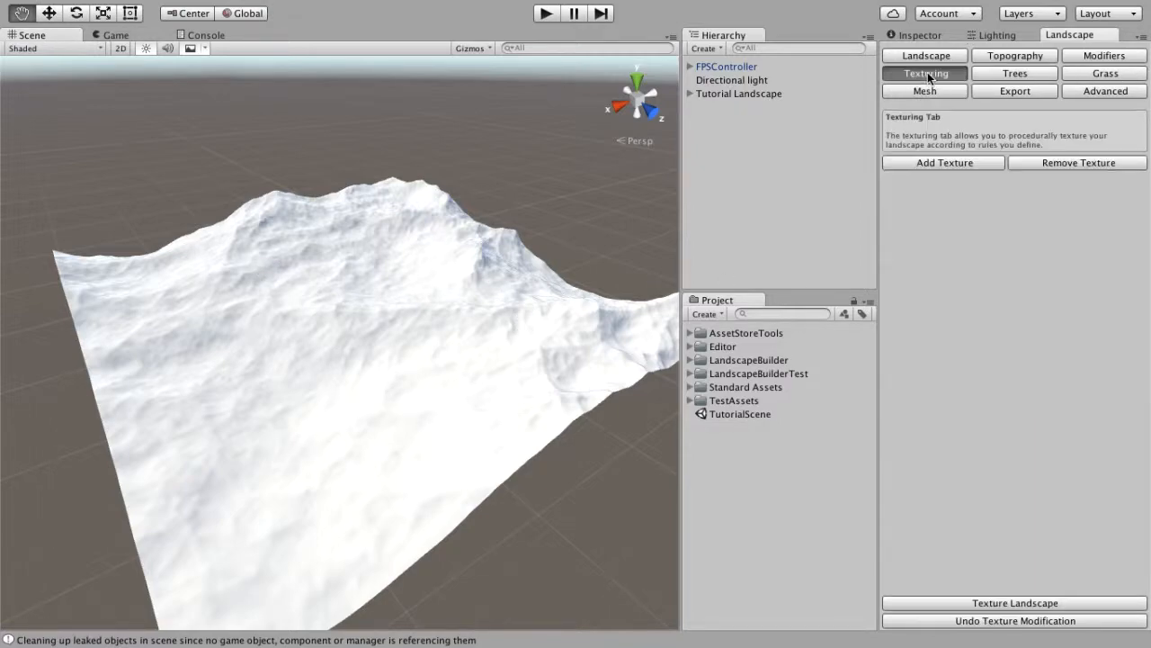
pyautogui.click(974, 166)
pyautogui.click(975, 165)
pyautogui.click(975, 165)
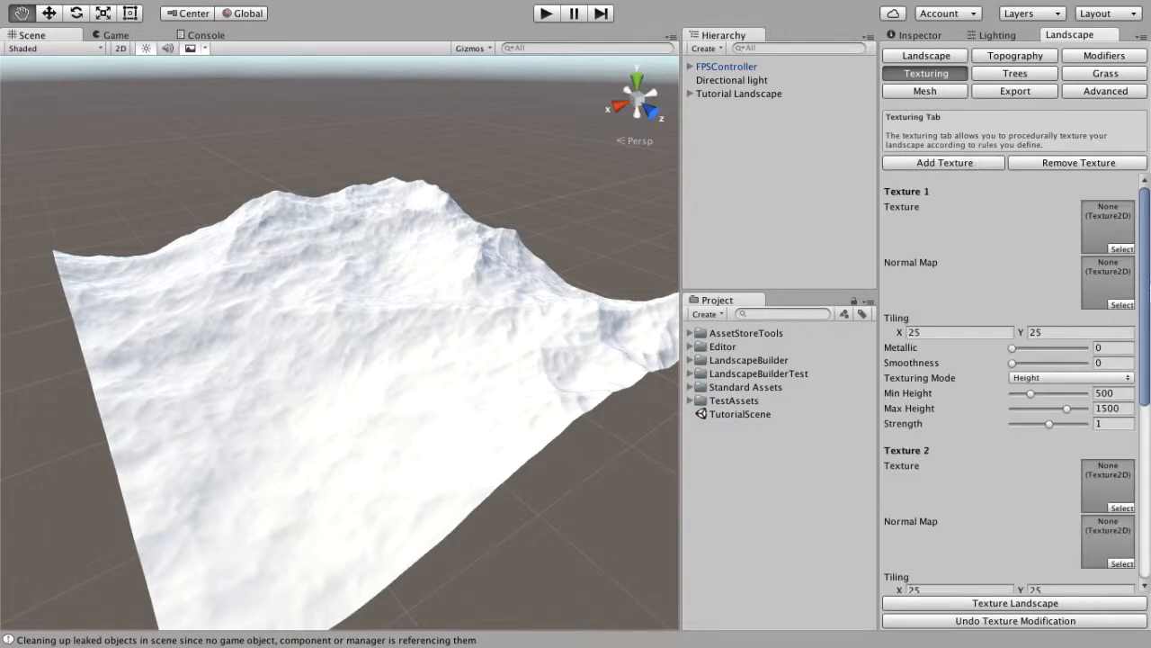
# Assign GrassHillAlbedo as the texture of Texture 1
pyautogui.click(1122, 249)
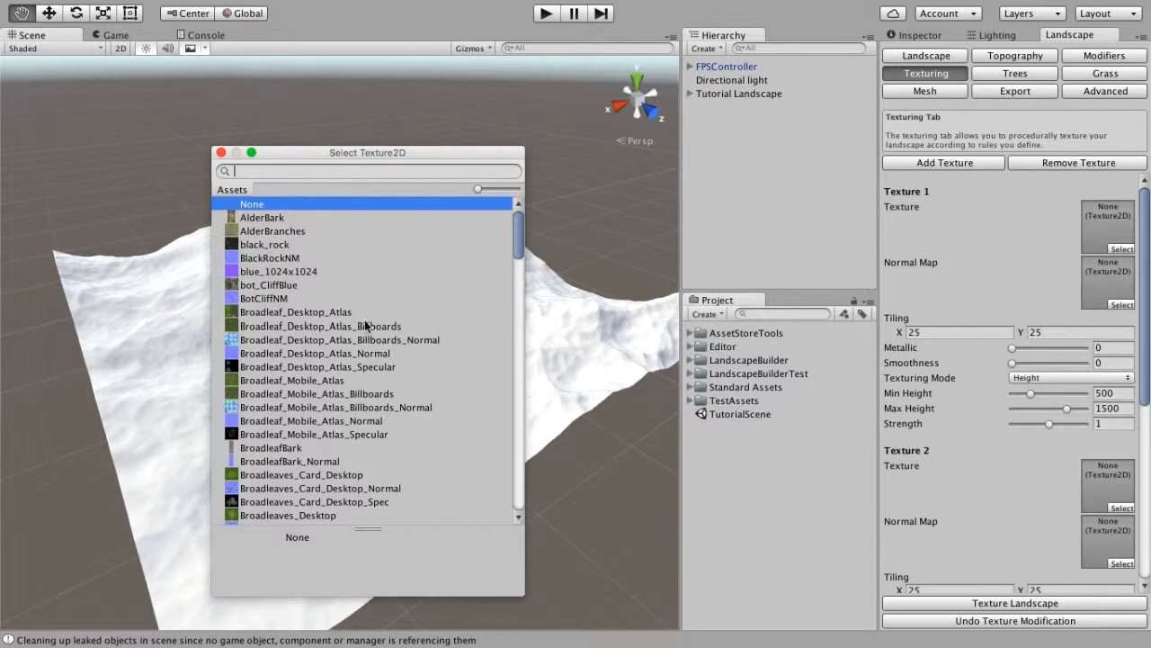
pyautogui.write('grasshill')
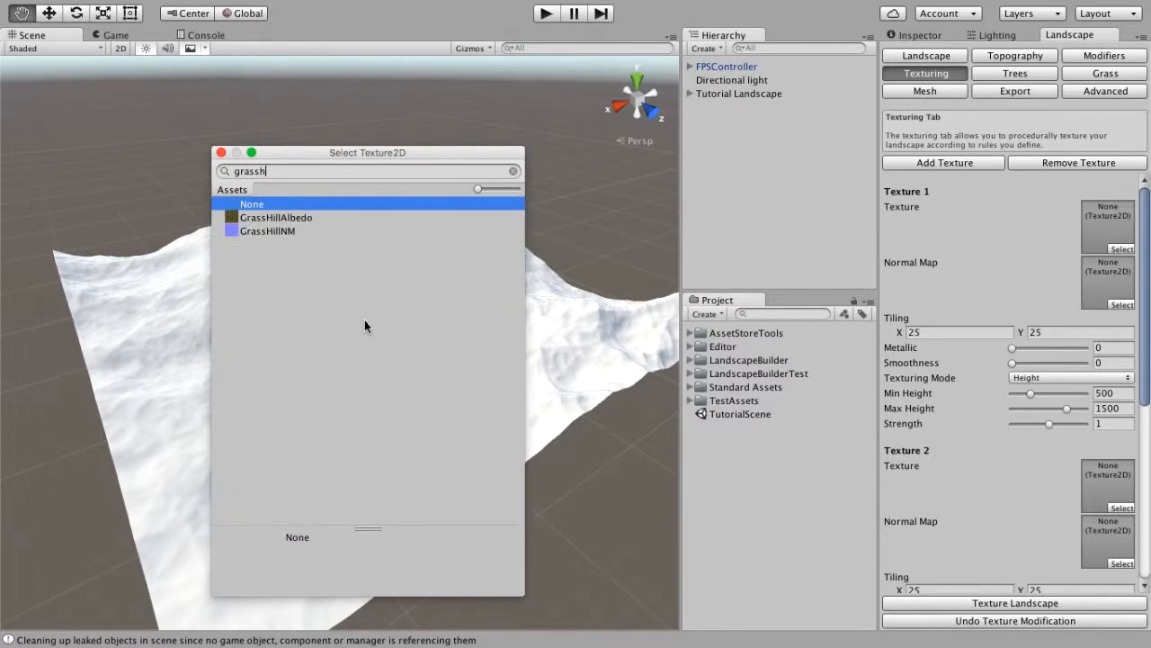
pyautogui.press('Down')
pyautogui.press('Return')
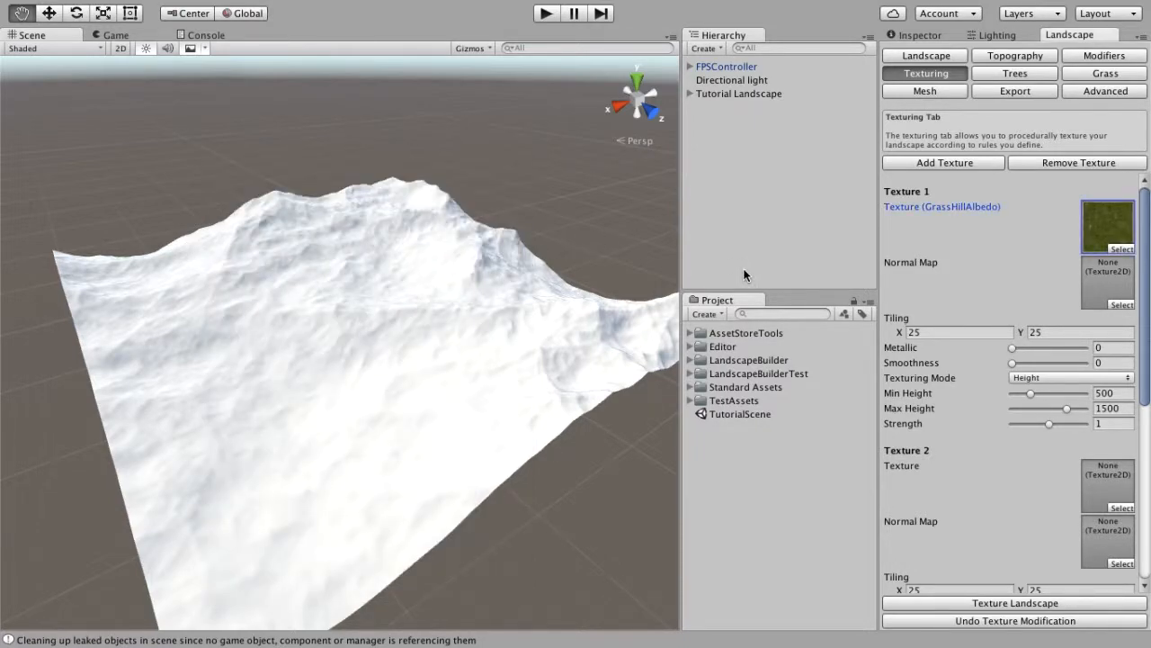
# Assign GrassHillNM as the normal map of Texture 1
pyautogui.click(1120, 303)
pyautogui.write('grassh')
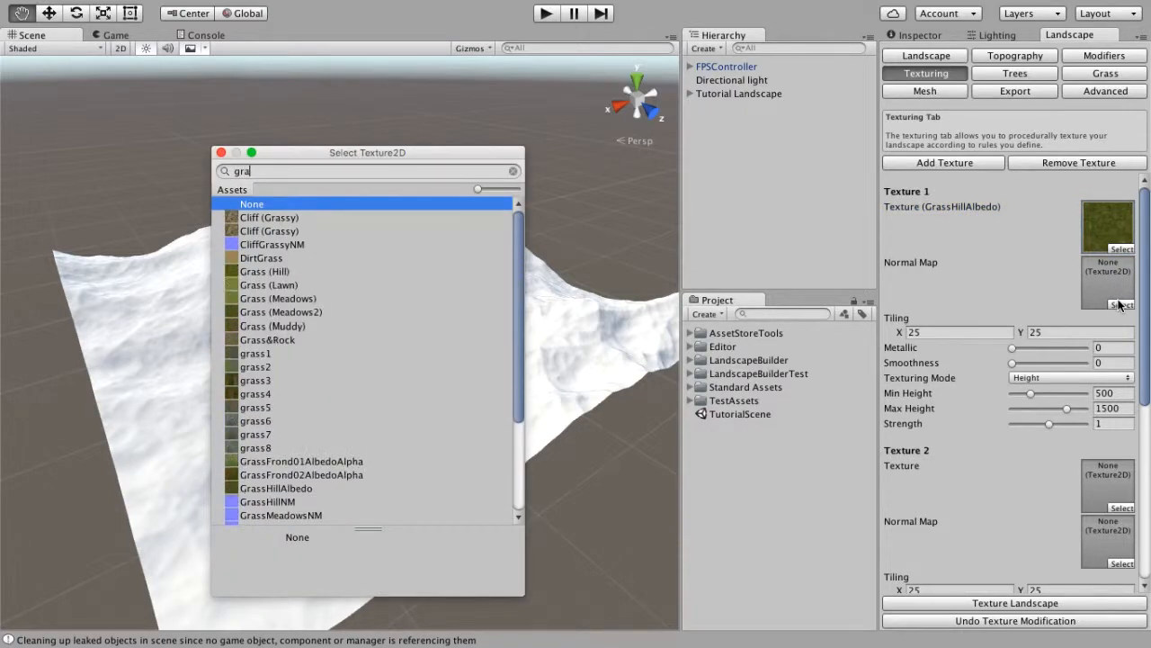
pyautogui.press('Down')
pyautogui.press('Down')
pyautogui.press('Return')
# Assign GrassRockyAlbedo as the texture of Texture 2
pyautogui.scroll(-3, 1112, 404)
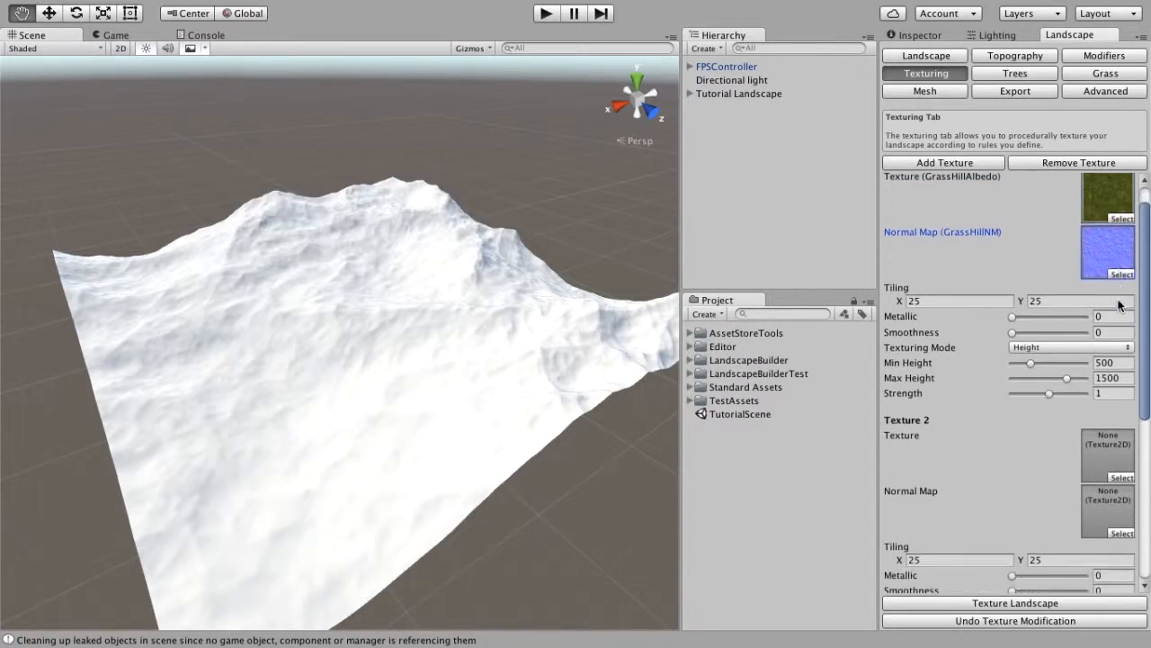
pyautogui.click(1120, 412)
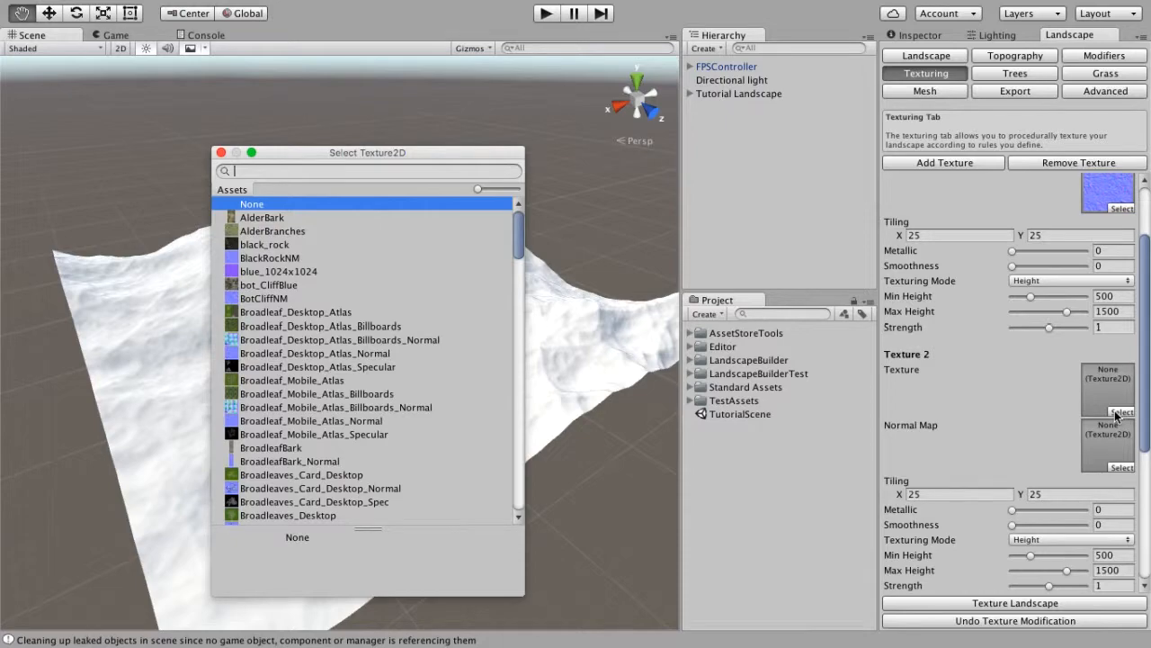
pyautogui.write('grassan')
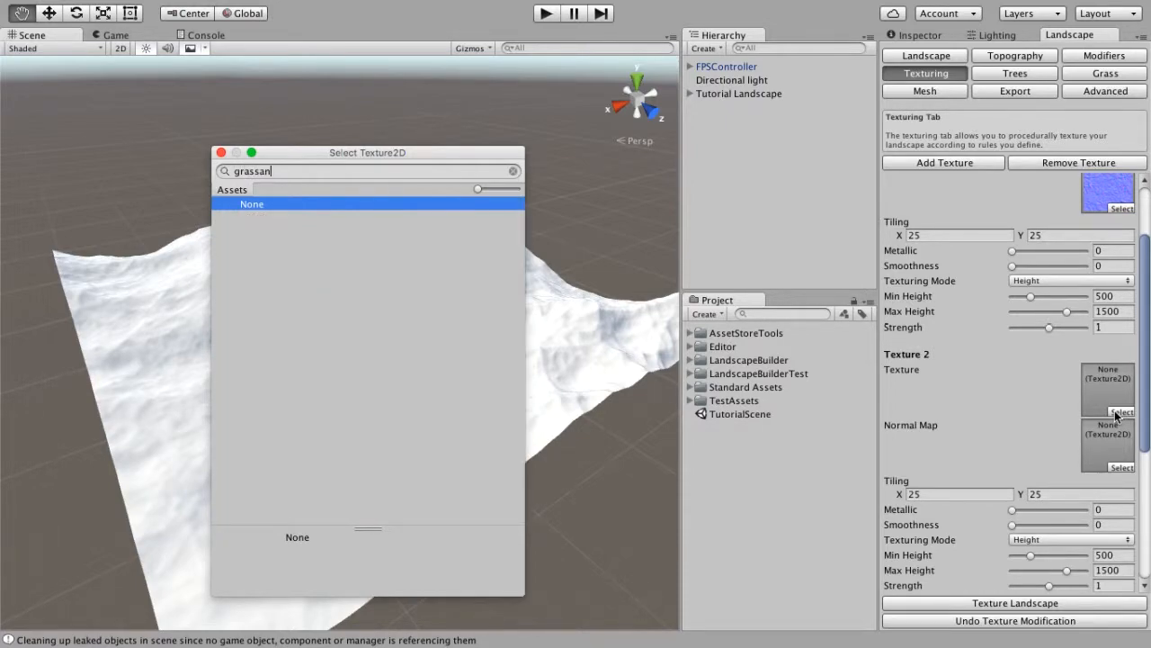
pyautogui.press('BackSpace')
pyautogui.press('BackSpace')
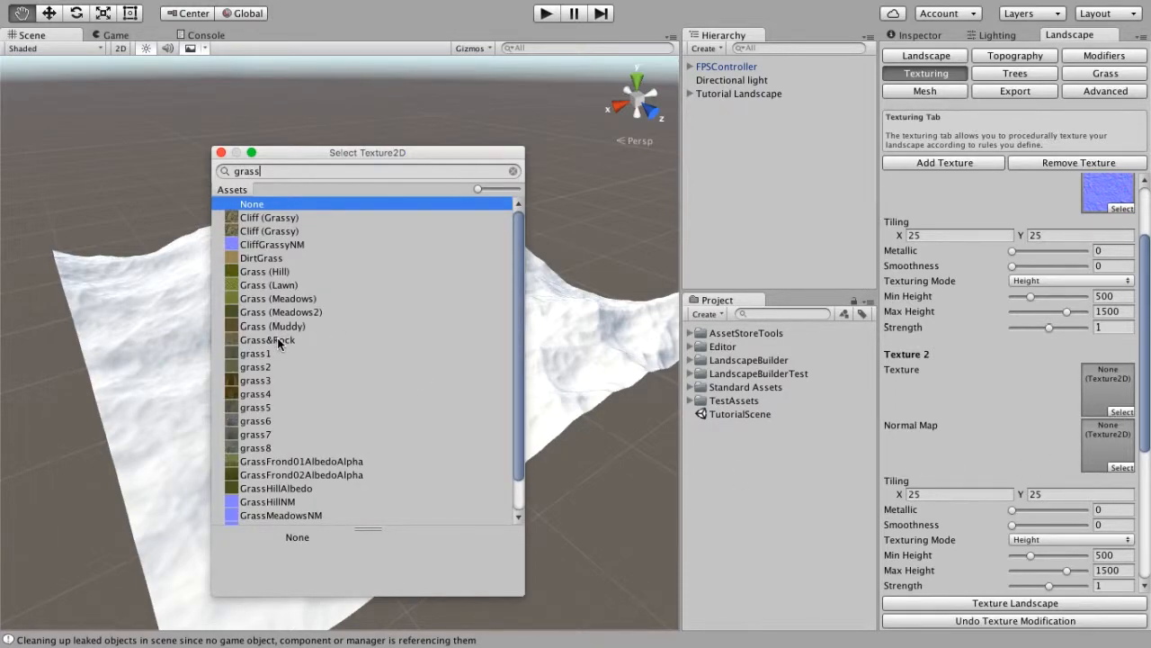
pyautogui.write('r')
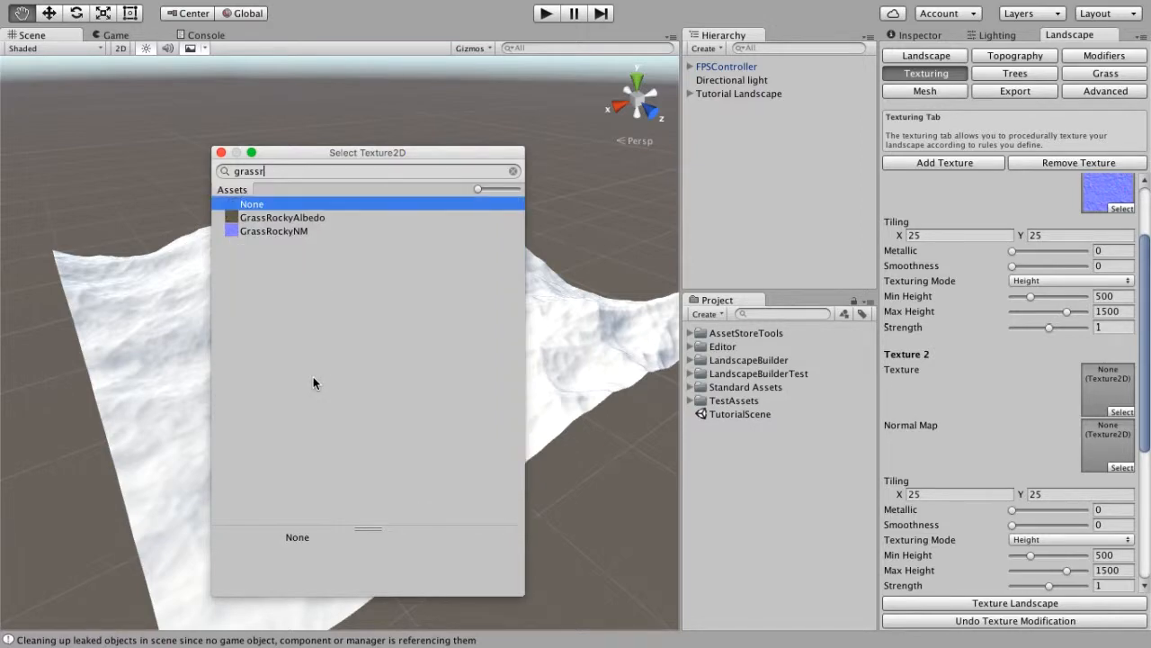
pyautogui.write('ock')
pyautogui.press('Down')
pyautogui.press('Return')
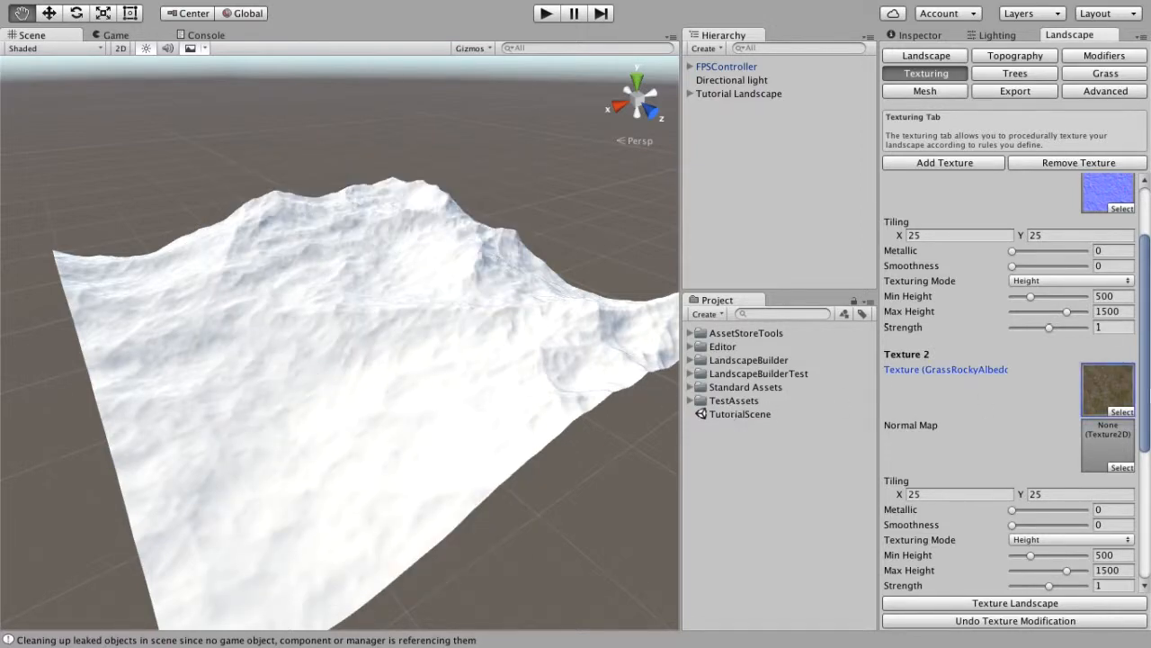
# Assign GrassRockyNM as the normal map of Texture 2
pyautogui.click(1122, 468)
pyautogui.write('gr')
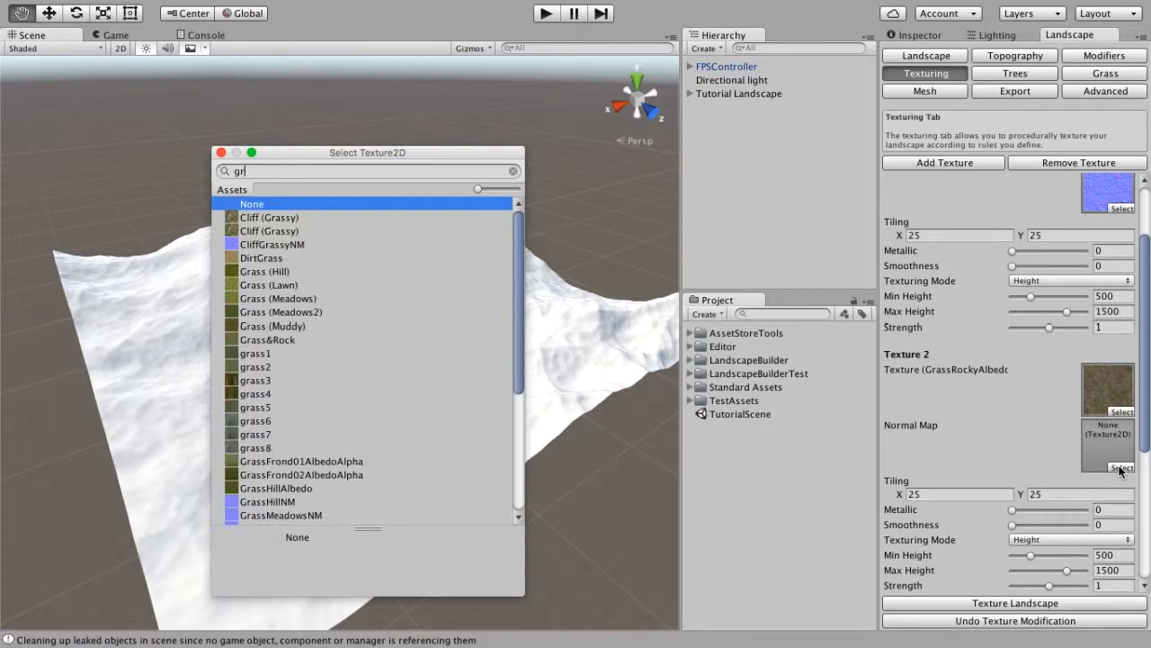
pyautogui.write('assrock')
pyautogui.press('Down')
pyautogui.press('Down')
pyautogui.press('Return')
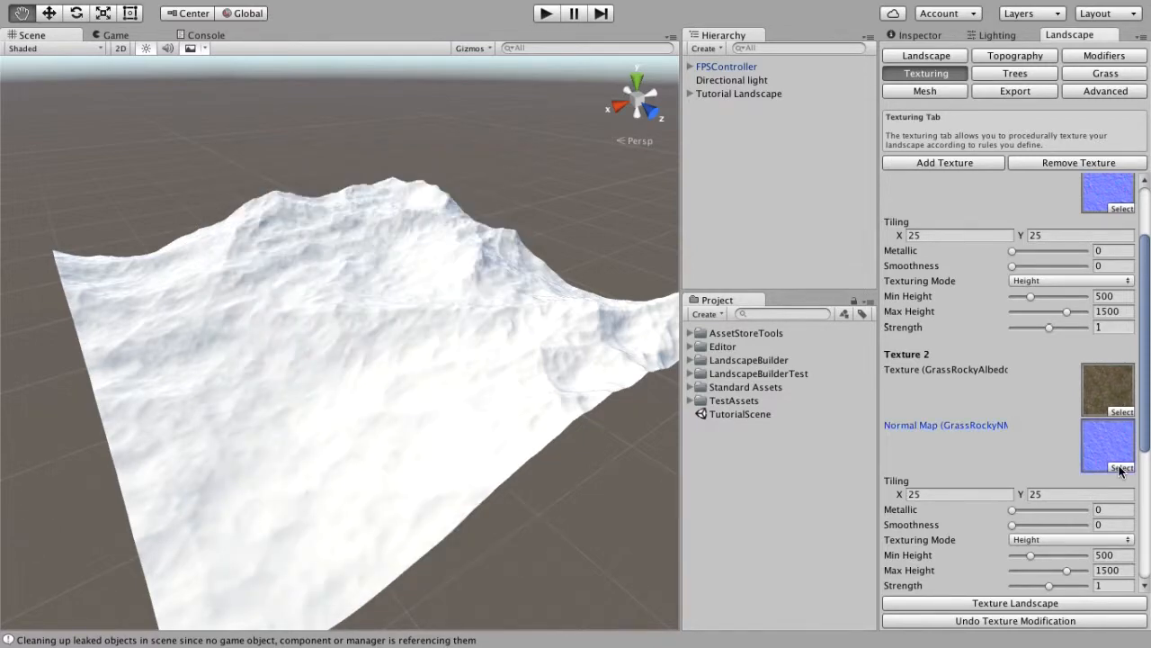
# Assign Cliff (Layered Rock) as the texture of Texture 3
pyautogui.scroll(-5, 1122, 462)
pyautogui.click(1122, 410)
pyautogui.write('cliff')
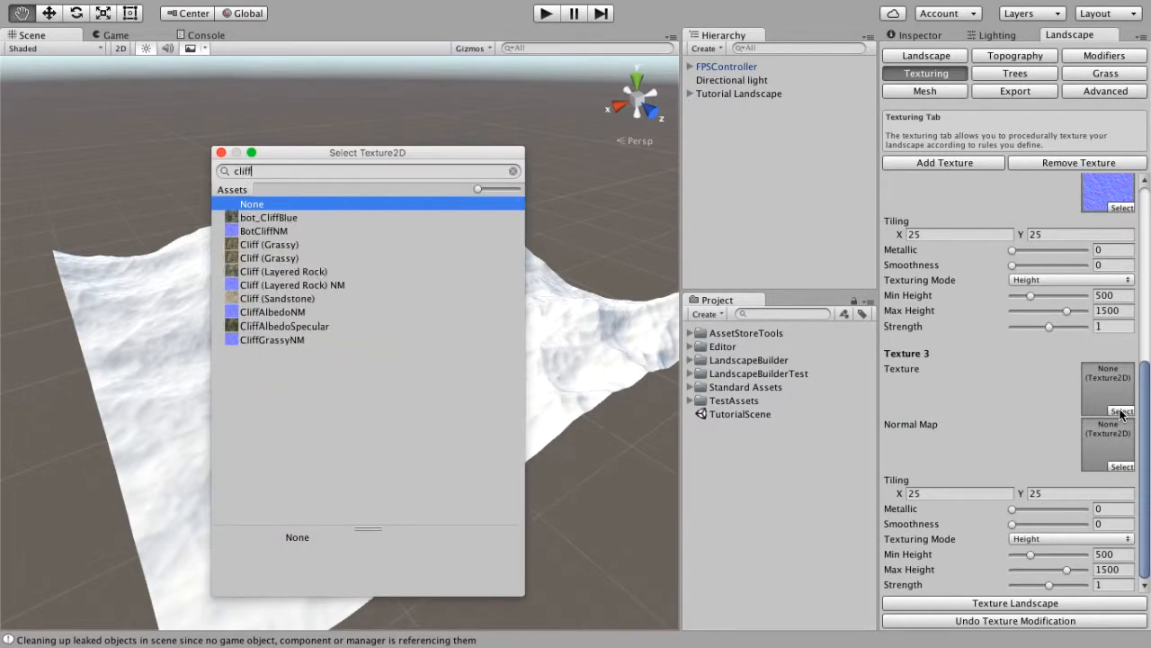
pyautogui.press('Down')
pyautogui.press('Down')
pyautogui.press('Down')
pyautogui.press('Down')
pyautogui.press('Down')
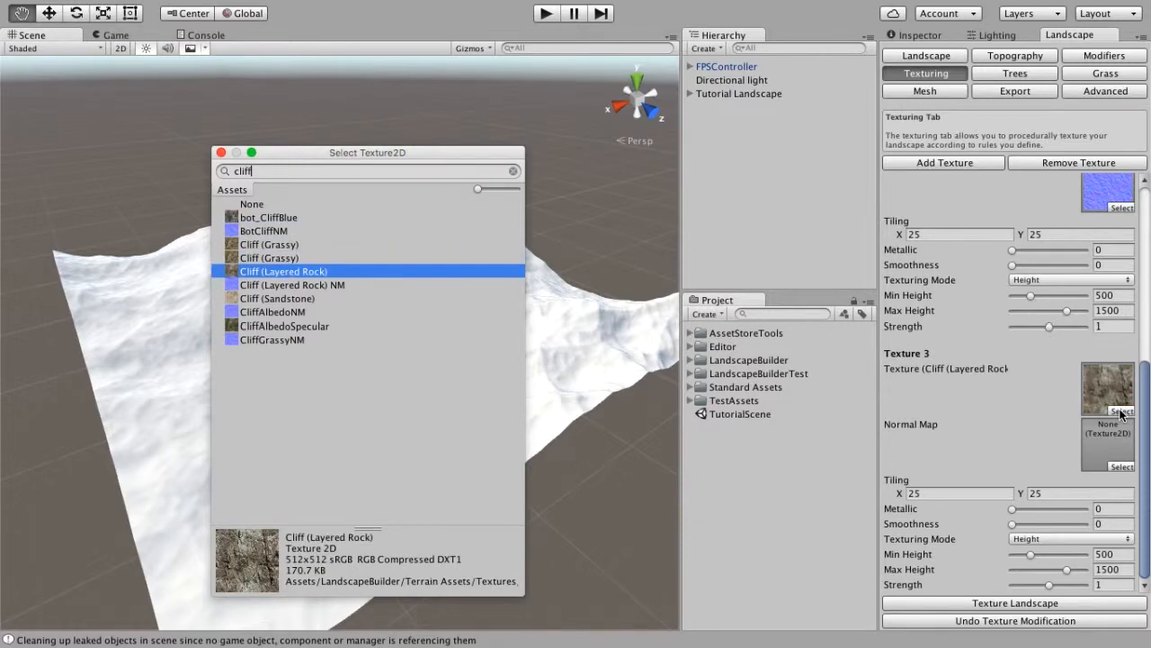
pyautogui.press('Return')
# Assign Cliff (Layered Rock) NM as the normal map of Texture 3
pyautogui.click(1122, 467)
pyautogui.write('cli')
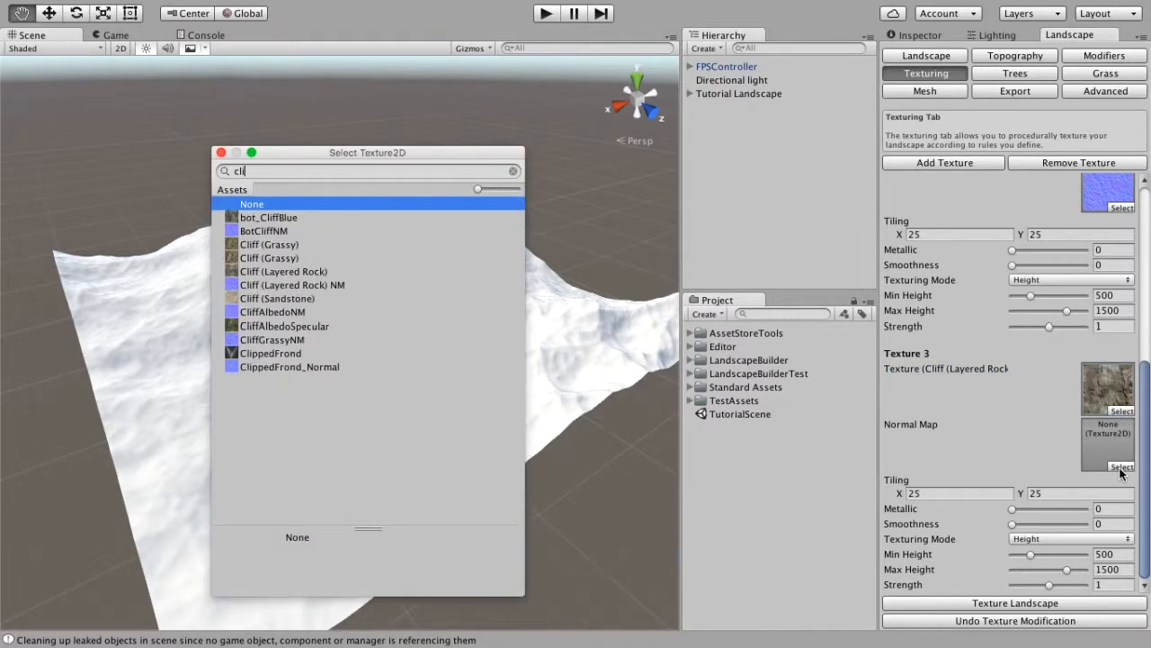
pyautogui.write('ff')
pyautogui.press('Down')
pyautogui.press('Down')
pyautogui.press('Down')
pyautogui.press('Down')
pyautogui.press('Down')
pyautogui.press('Down')
pyautogui.press('Return')
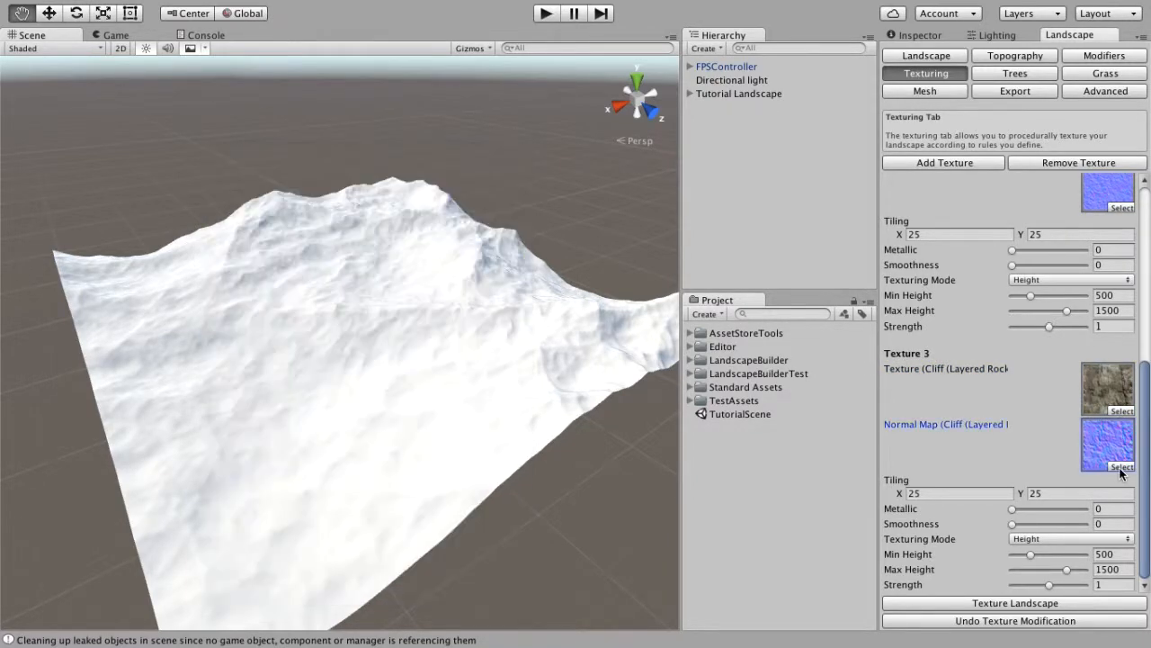
# Switch Texture 1's texturing mode to Inclination and set its maximum inclination to 20
pyautogui.scroll(10, 1073, 482)
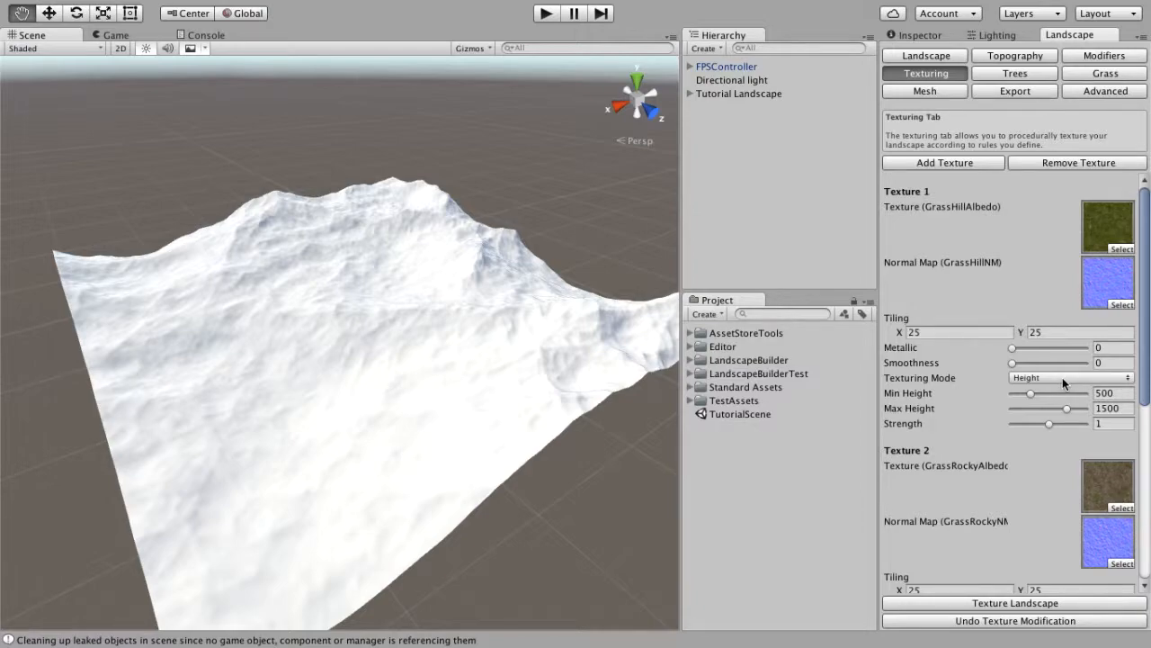
pyautogui.scroll(-7, 1030, 522)
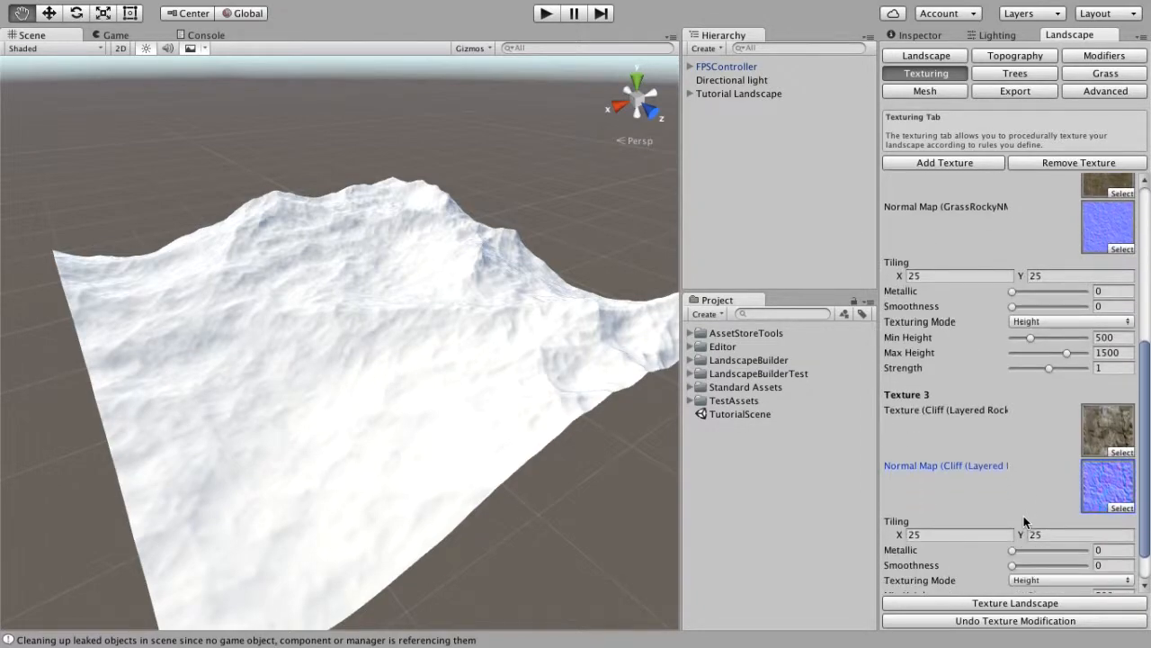
pyautogui.scroll(8, 1001, 430)
pyautogui.click(1066, 377)
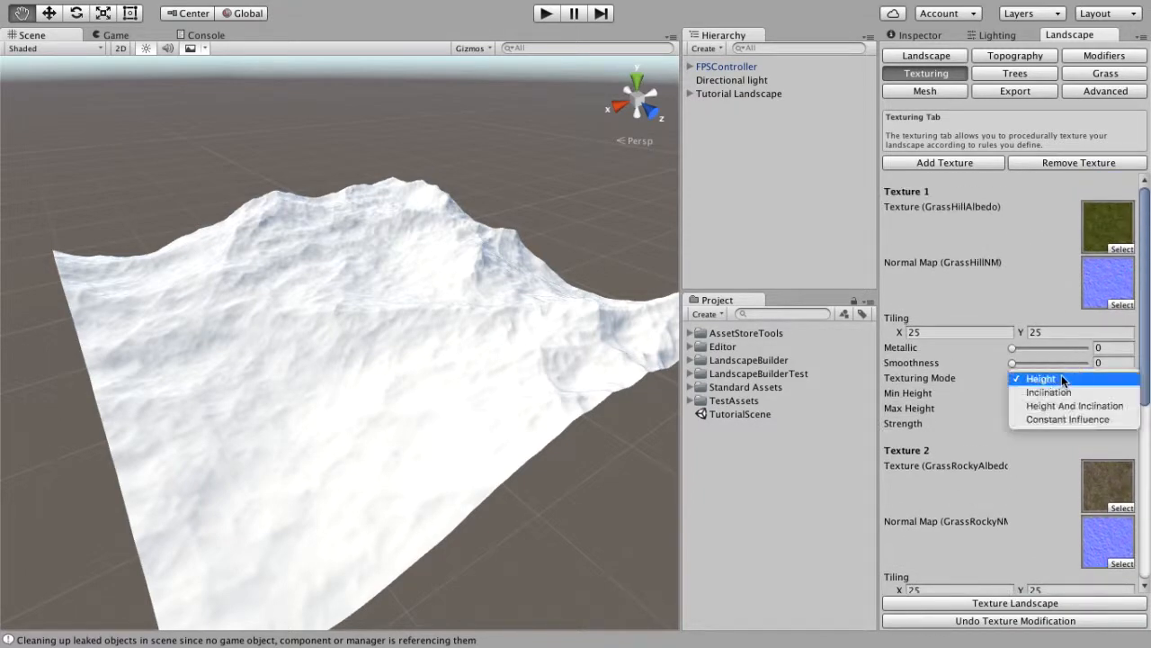
pyautogui.click(1049, 393)
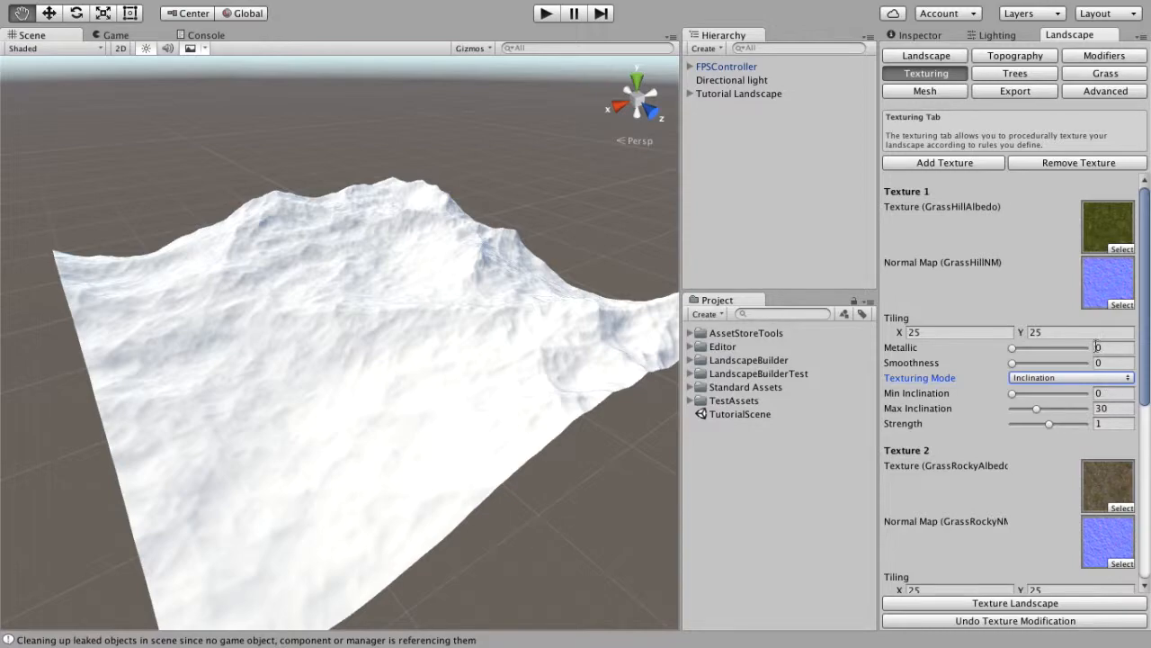
pyautogui.click(1109, 408)
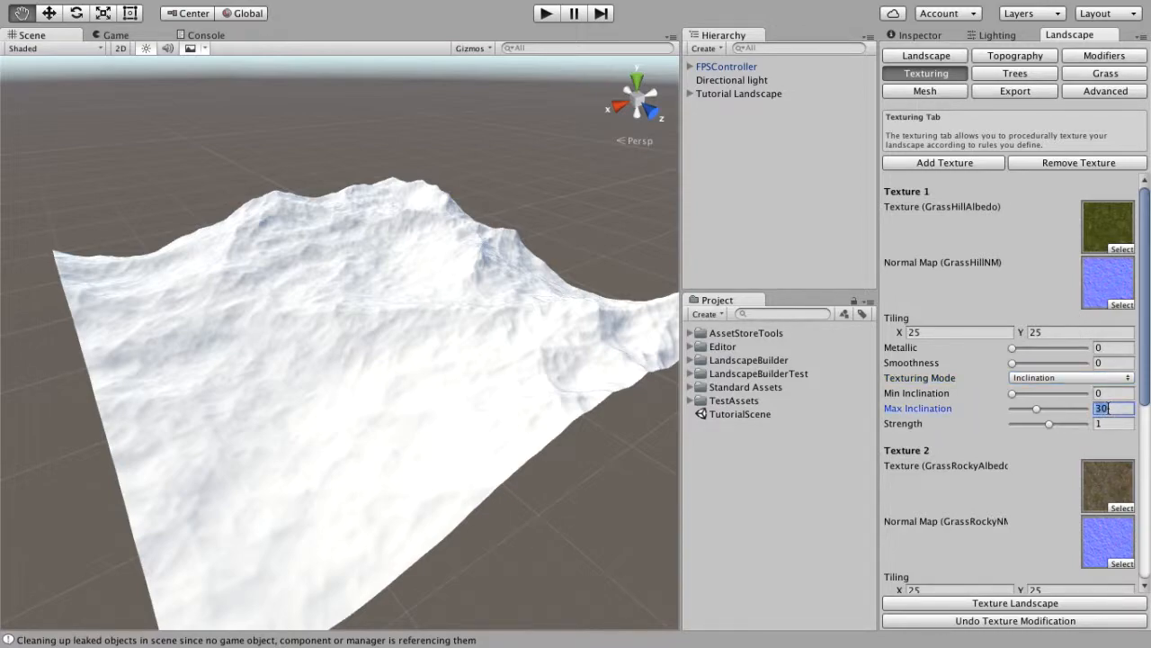
pyautogui.write('20')
# Switch Texture 2's texturing mode to Inclination, with a minimum inclination of 15 and a maximum of 35
pyautogui.scroll(-5, 1099, 395)
pyautogui.click(1092, 423)
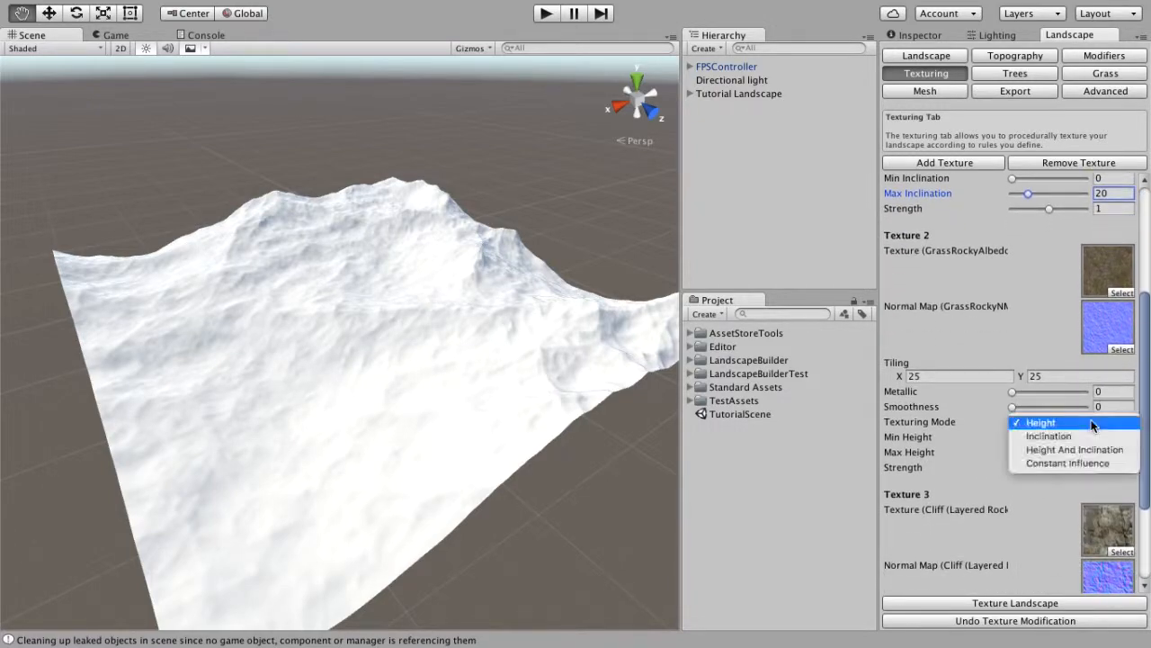
pyautogui.click(1071, 435)
pyautogui.click(1118, 438)
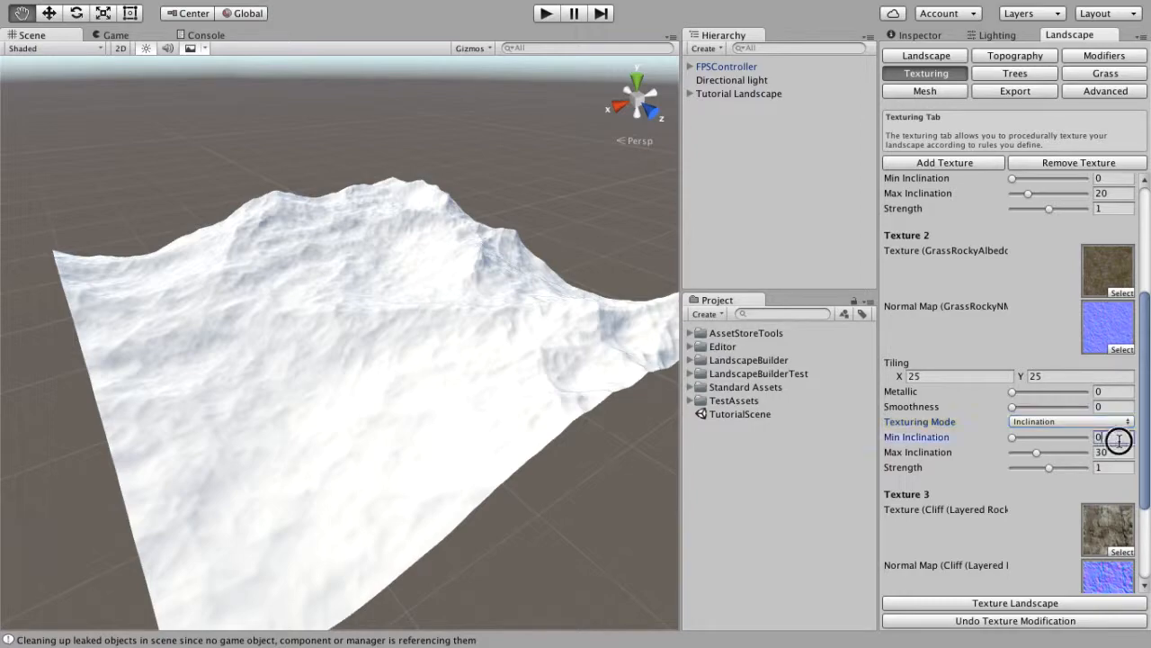
pyautogui.write('15')
pyautogui.click(1117, 453)
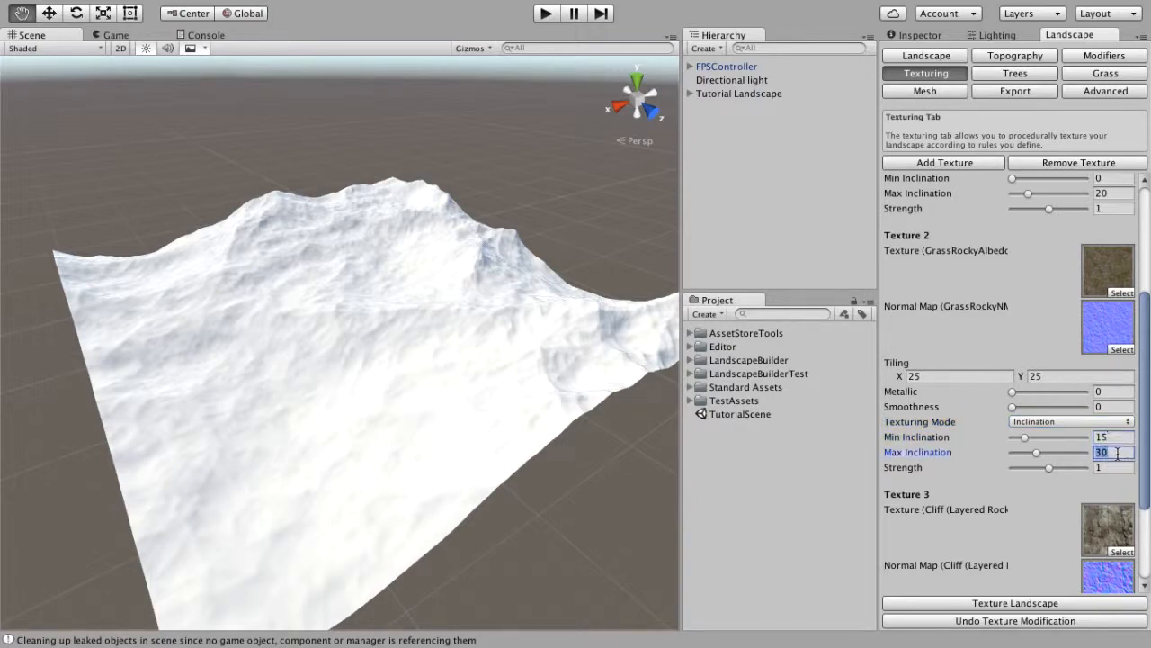
pyautogui.write('35')
# Switch Texture 3's texturing mode to Inclination, with a minimum inclination of 30 and a maximum of 90
pyautogui.scroll(-5, 1115, 459)
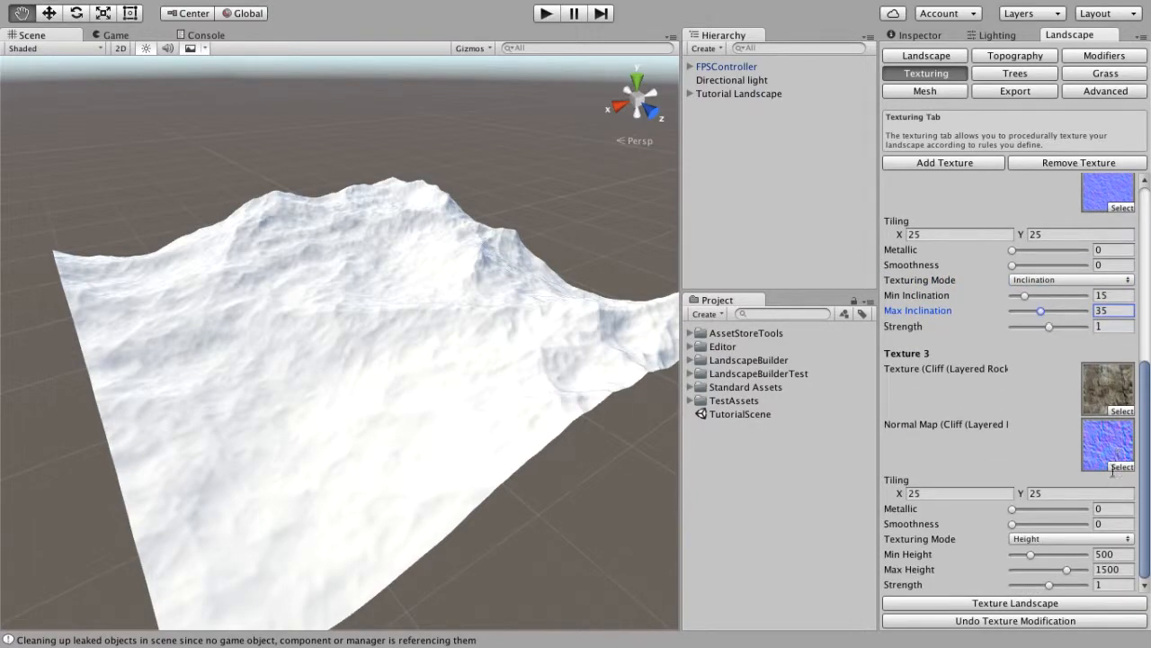
pyautogui.click(1063, 539)
pyautogui.click(1060, 531)
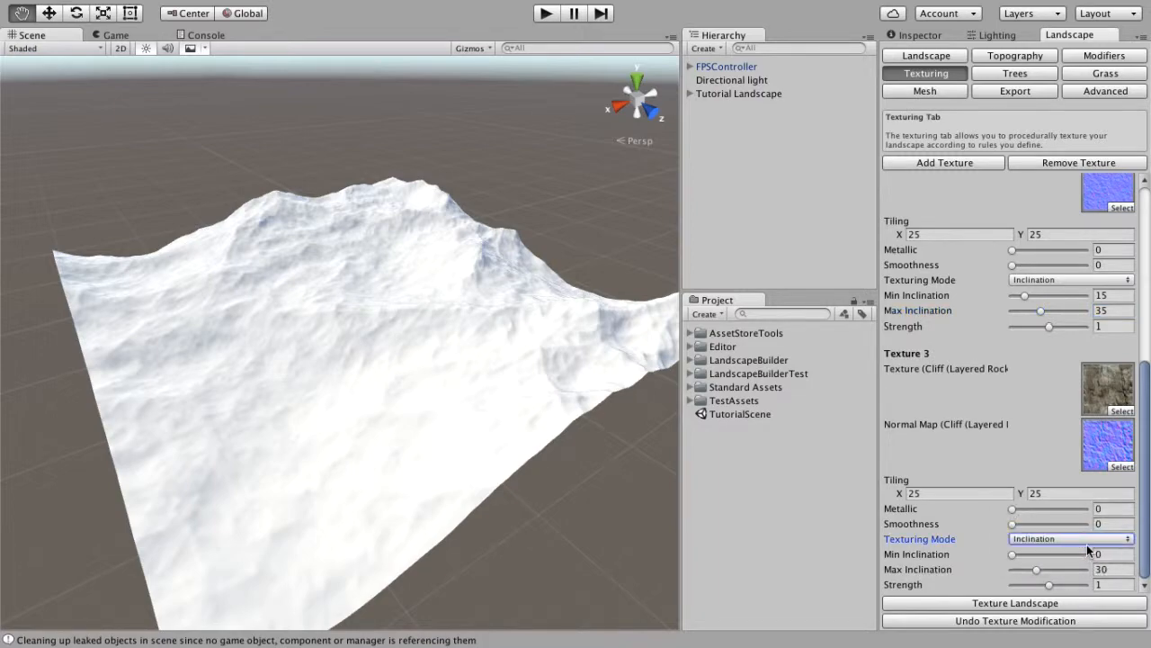
pyautogui.click(1106, 555)
pyautogui.write('30')
pyautogui.press('Tab')
pyautogui.write('90')
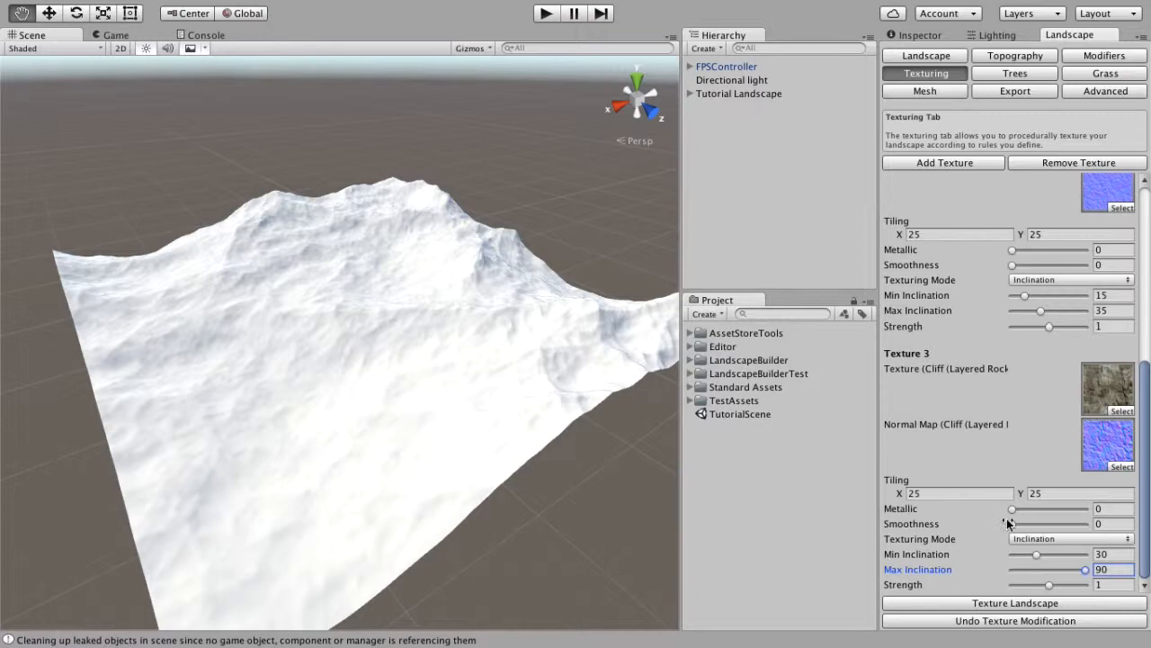
# Texture the landscape with the three inclination-based textures and inspect the terrain
pyautogui.click(993, 603)
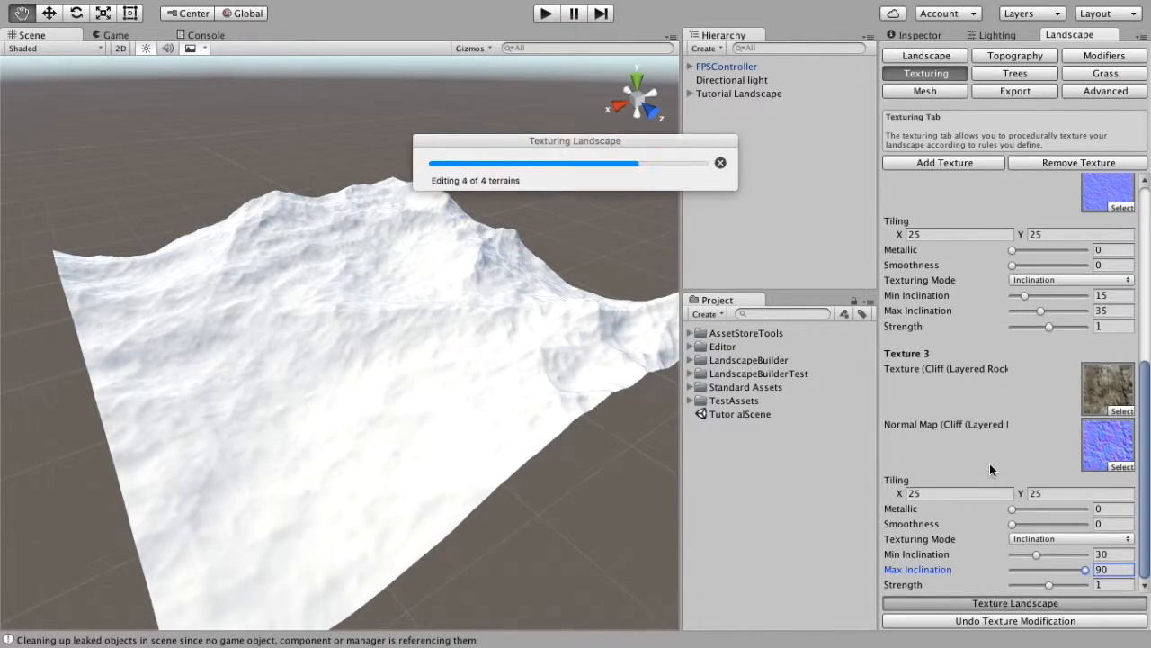
pyautogui.keyDown('alt'); pyautogui.moveTo(290, 288); pyautogui.dragTo(422, 266); pyautogui.keyUp('alt')
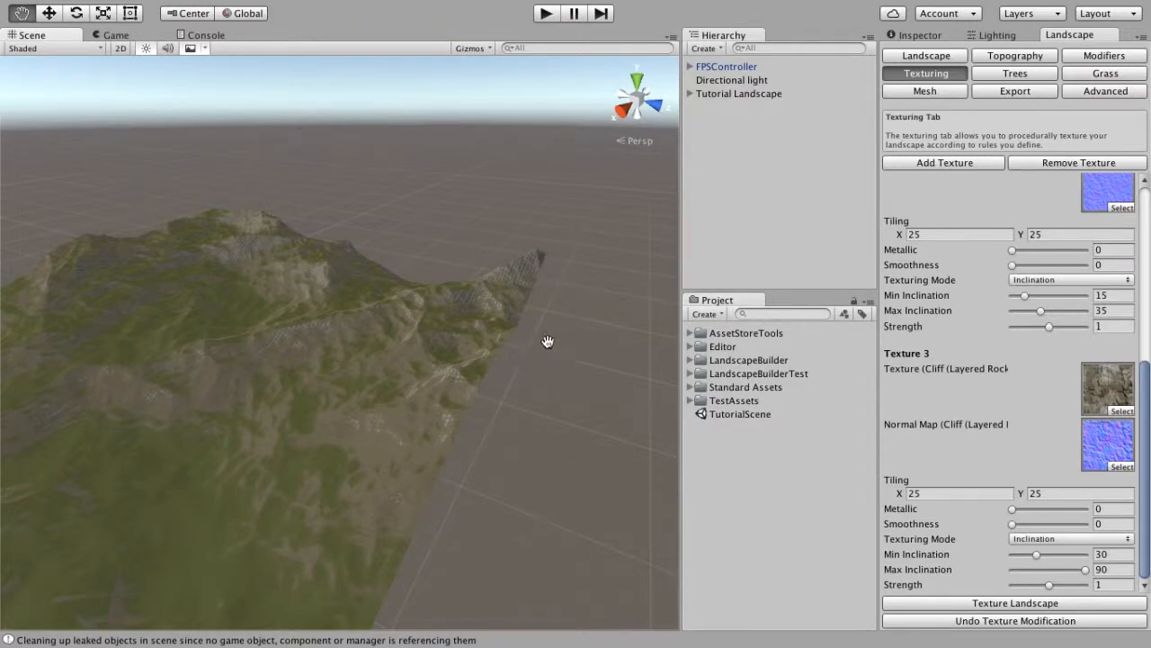
pyautogui.keyDown('alt'); pyautogui.moveTo(483, 363); pyautogui.dragTo(402, 388); pyautogui.keyUp('alt')
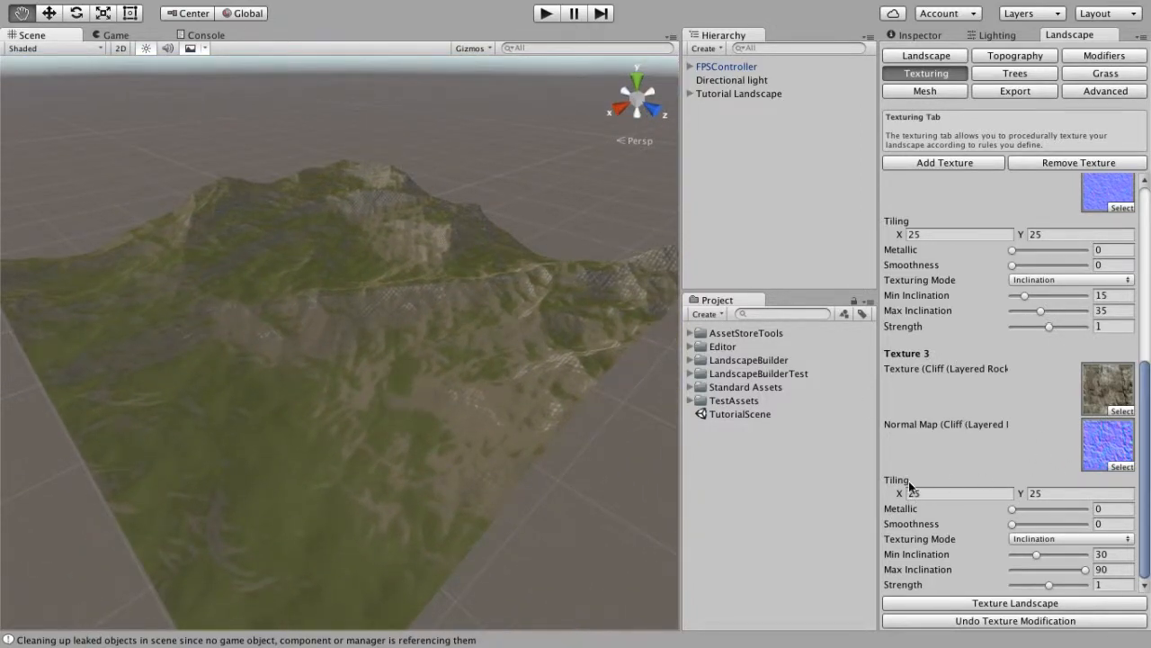
# Set the X tiling of the cliff texture, Texture 3, to 100 and enter a new Y tiling as well
pyautogui.click(937, 493)
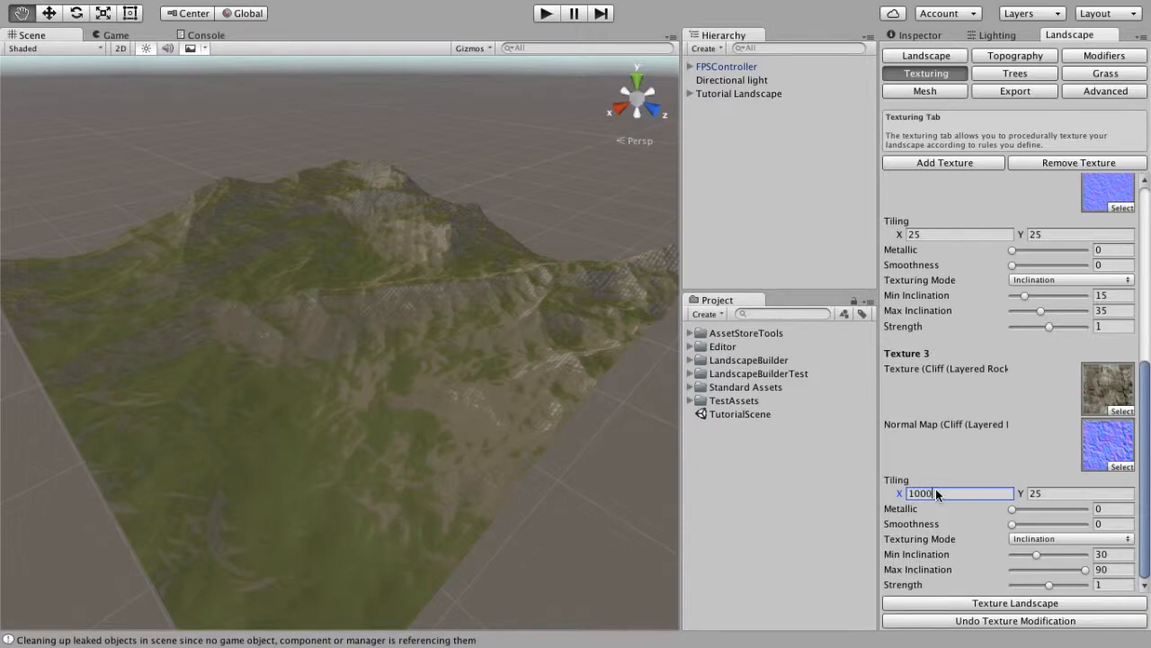
pyautogui.write('1000')
pyautogui.press('BackSpace')
pyautogui.click(1042, 493)
pyautogui.write('10')
# Retexture the landscape with the new cliff tiling and inspect the rocky slopes
pyautogui.scroll(5, 986, 460)
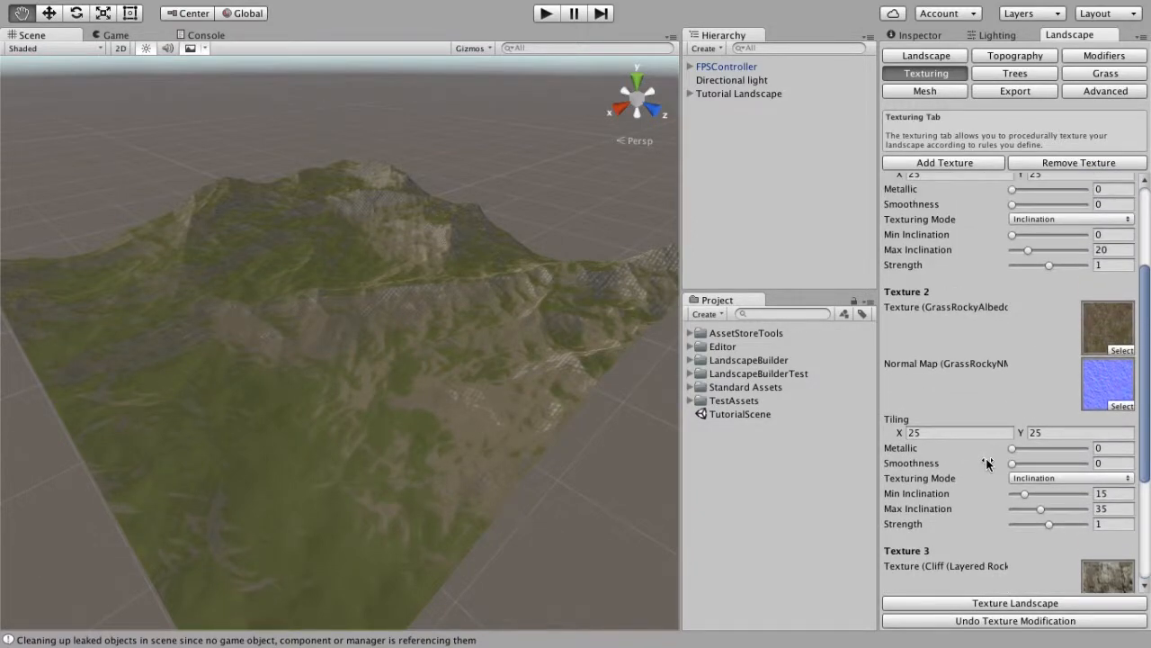
pyautogui.click(1008, 603)
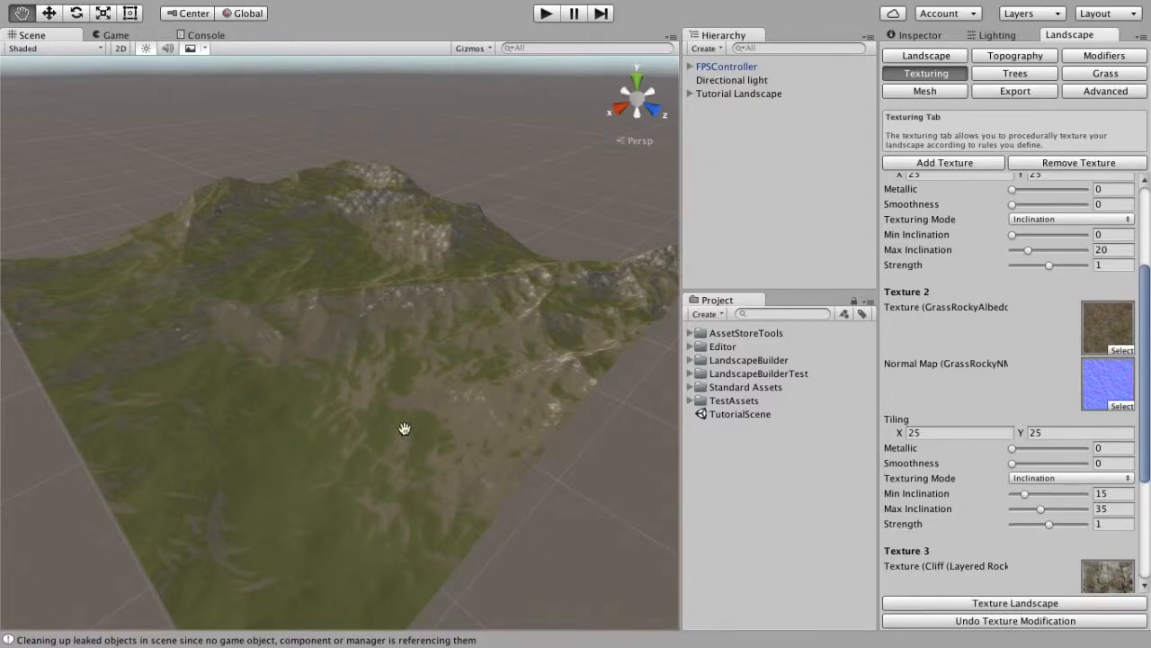
pyautogui.keyDown('alt'); pyautogui.moveTo(404, 429); pyautogui.dragTo(481, 399); pyautogui.keyUp('alt')
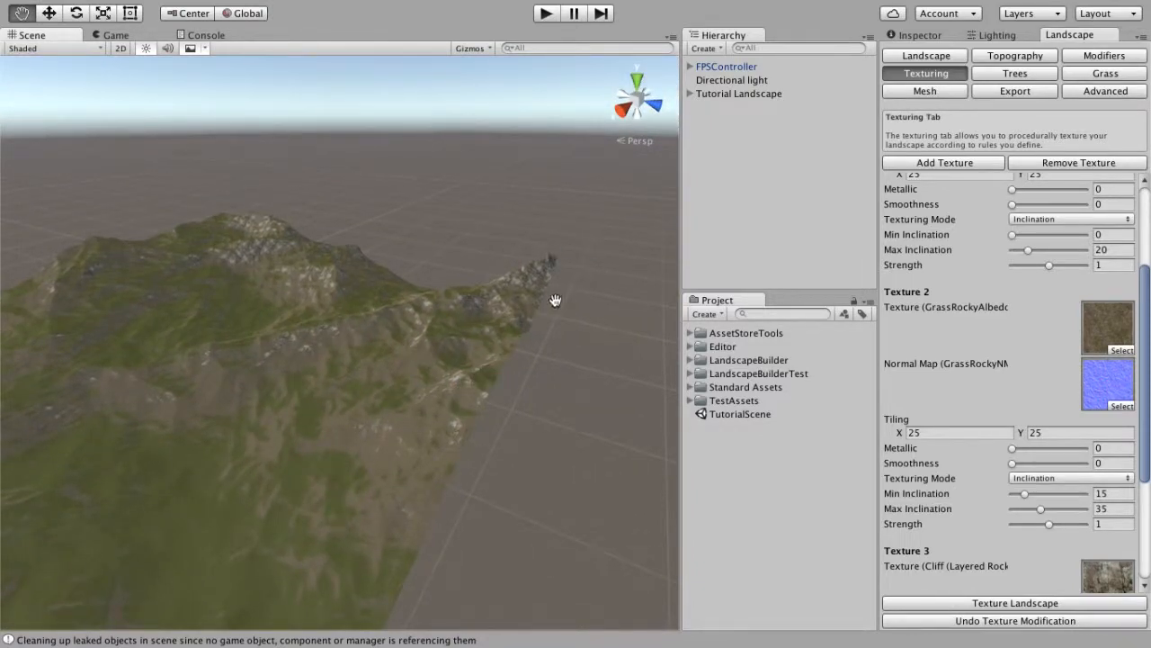
pyautogui.moveTo(518, 350); pyautogui.dragTo(409, 386)
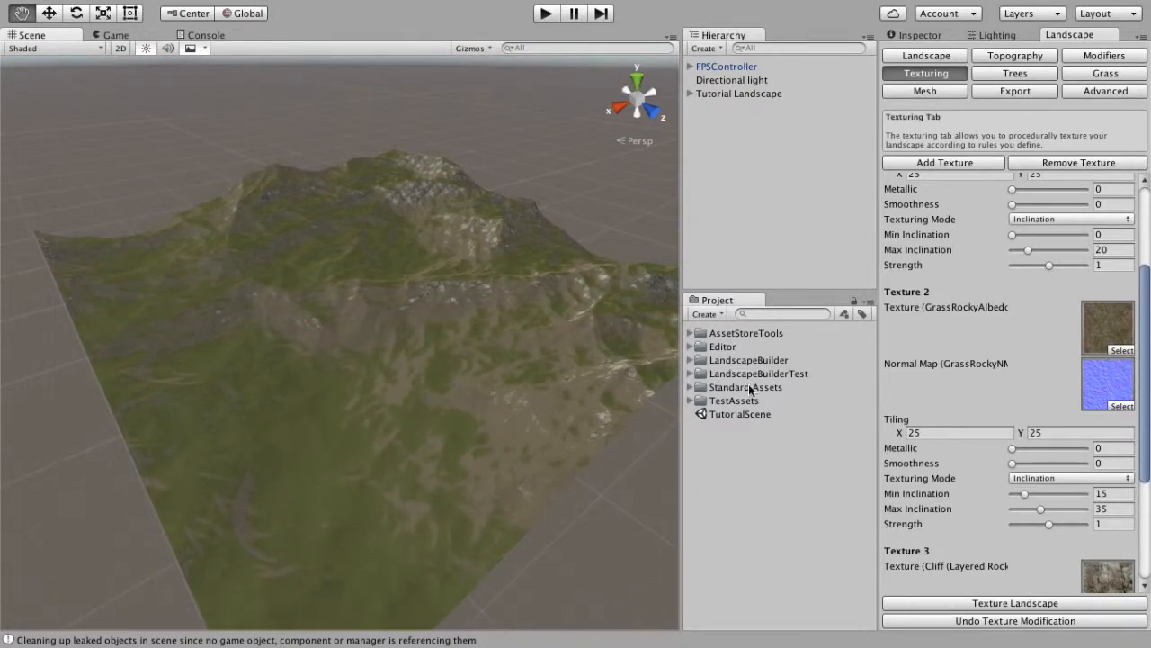
# Add a tree type to the landscape and assign Conifer_Desktop_Optimised as its prefab
pyautogui.click(1015, 73)
pyautogui.click(935, 195)
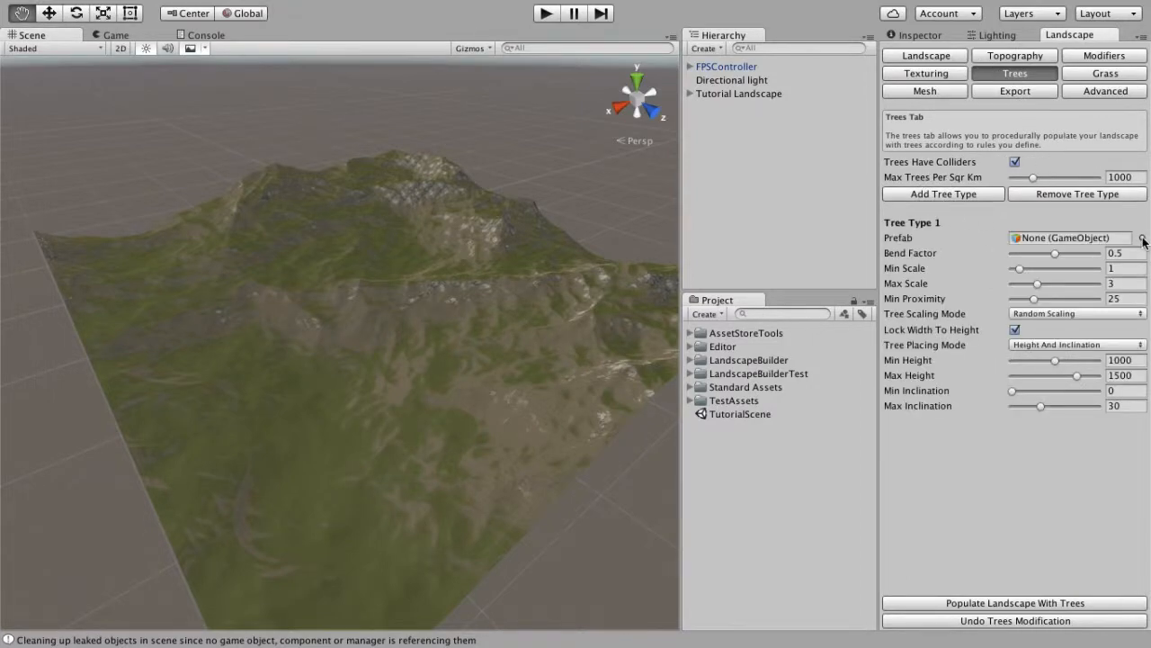
pyautogui.click(1143, 237)
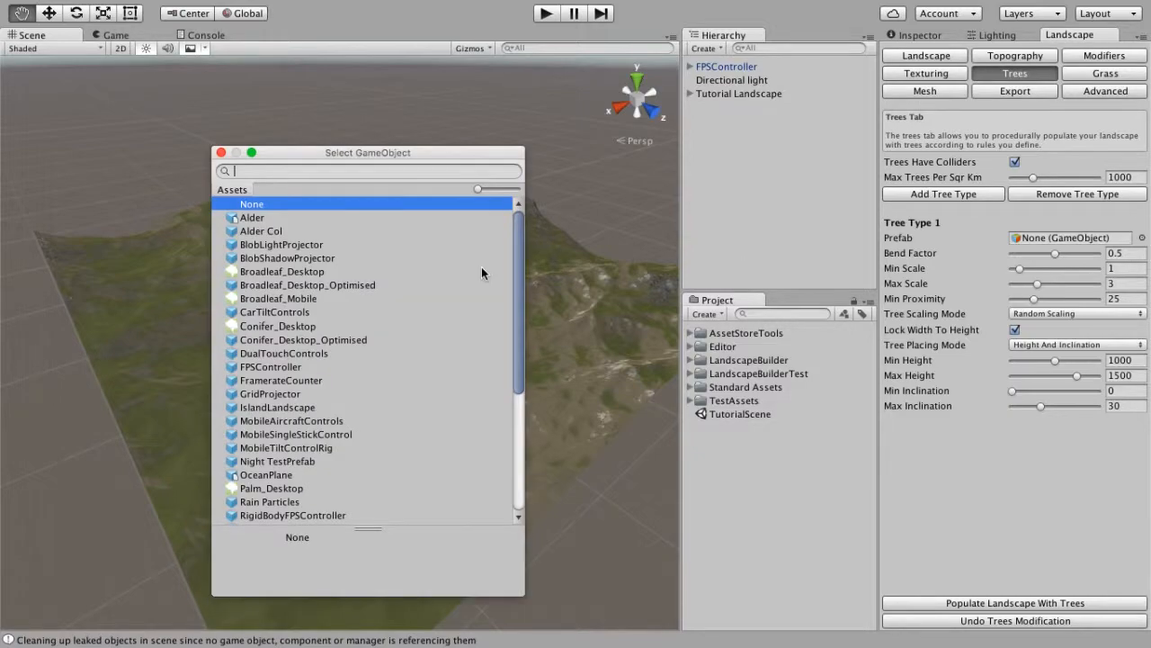
pyautogui.doubleClick(287, 340)
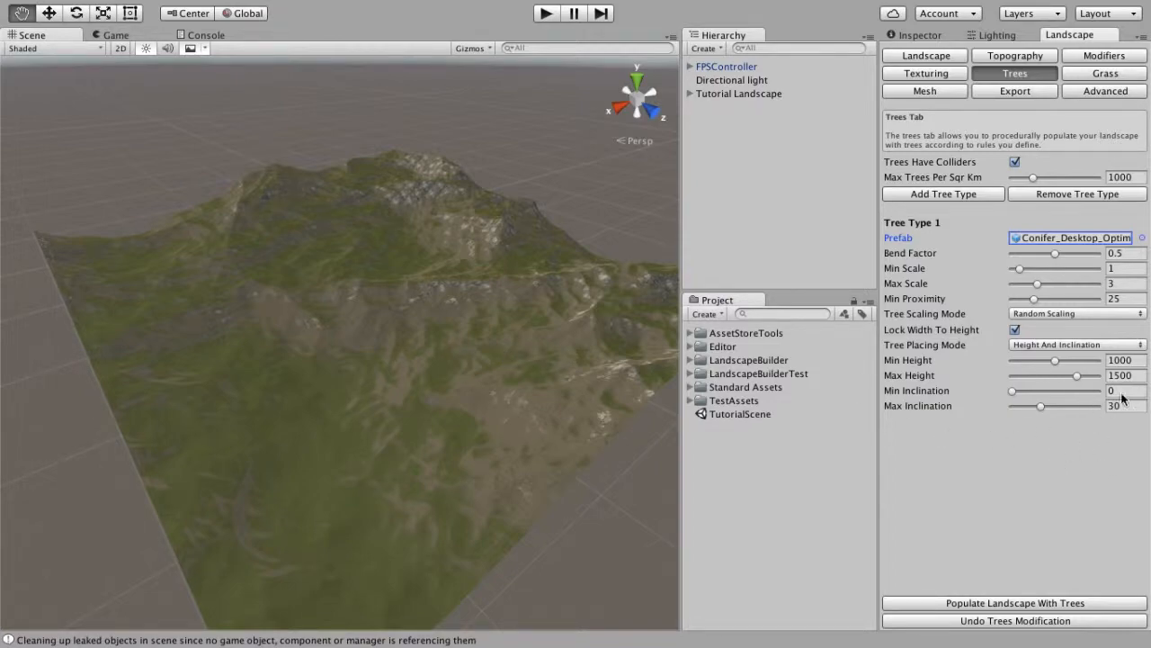
pyautogui.click(1075, 344)
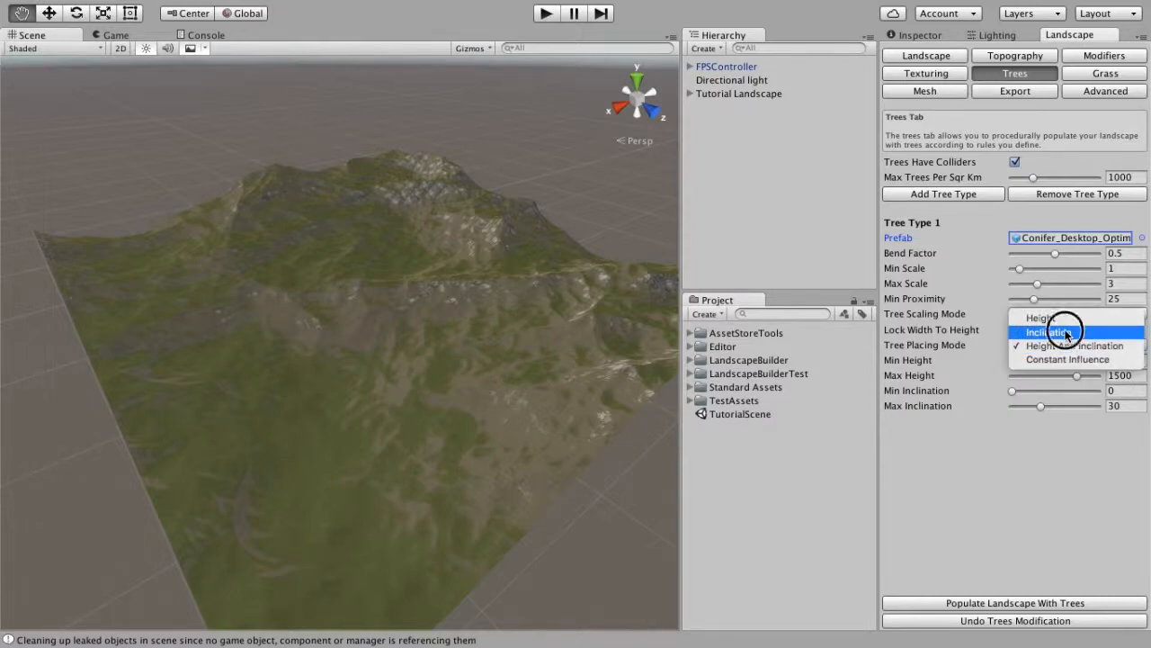
pyautogui.click(1066, 333)
pyautogui.click(1055, 346)
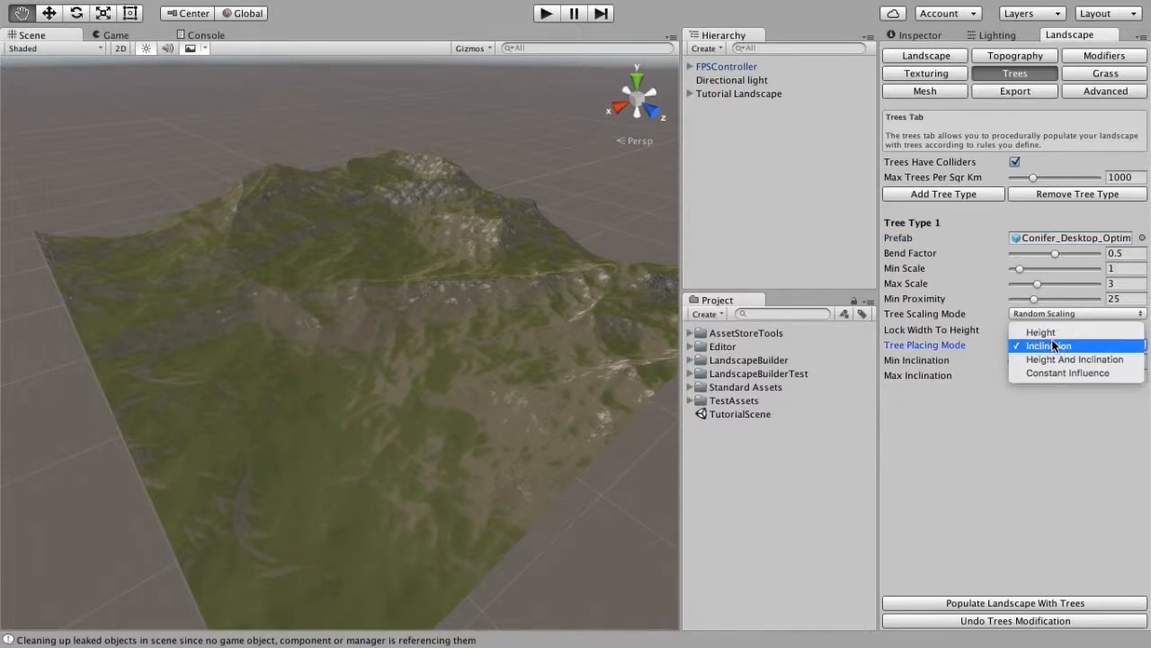
pyautogui.click(1066, 359)
# Set Tree Type 1's minimum height to 0 and its maximum height to 1000
pyautogui.click(1129, 360)
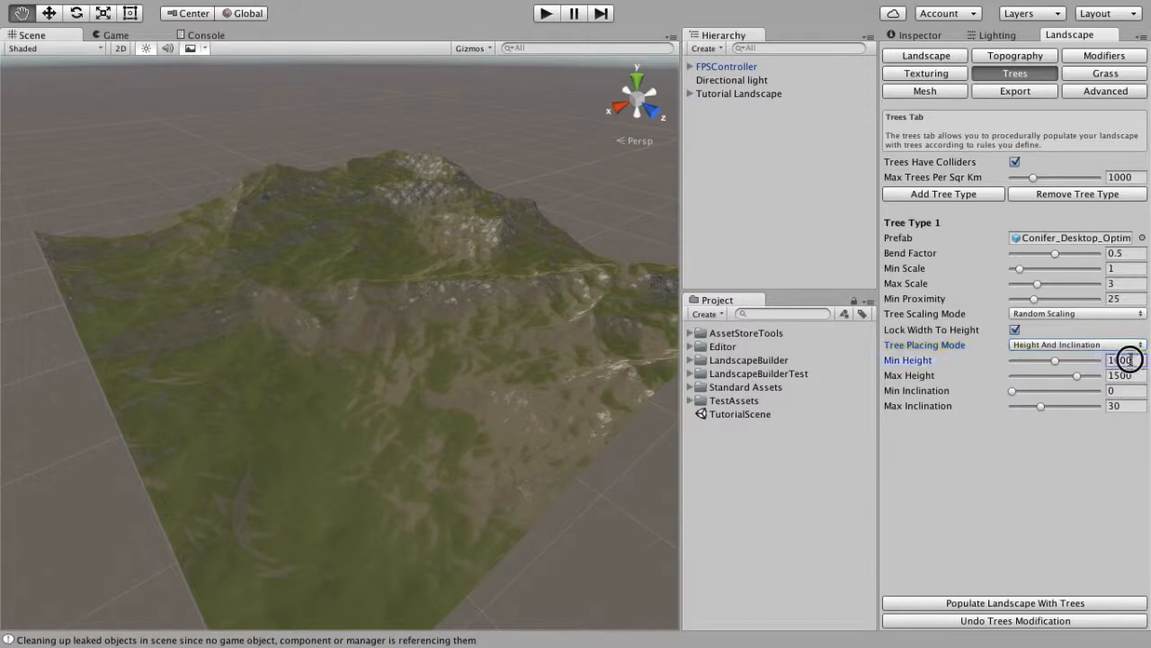
pyautogui.write('0')
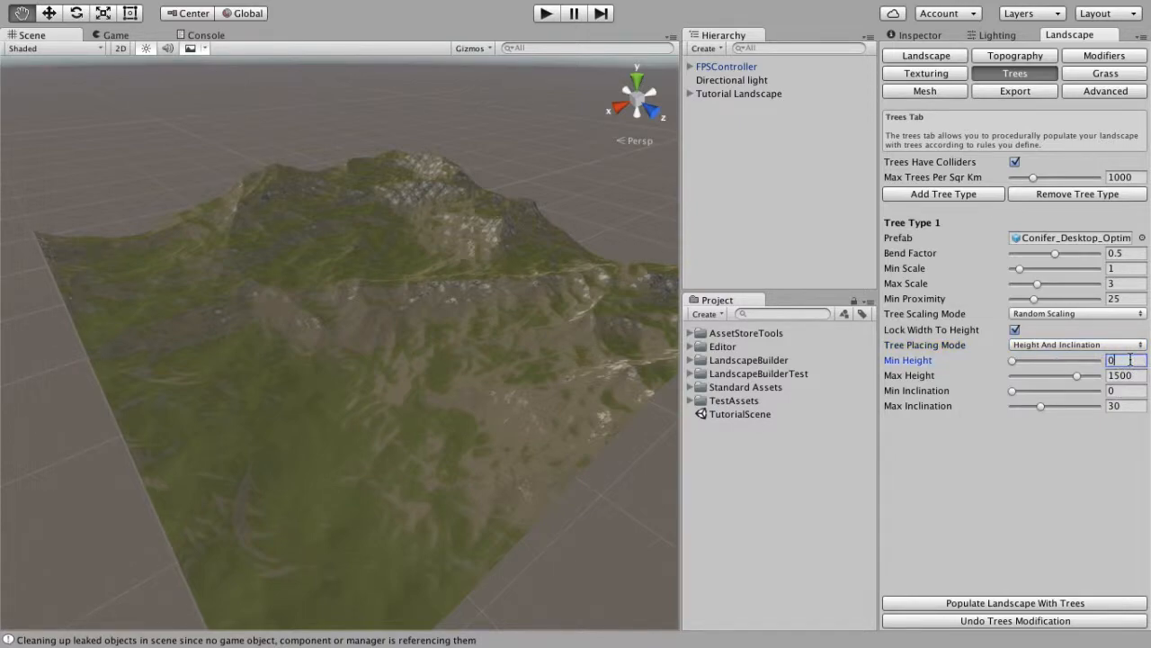
pyautogui.press('Tab')
pyautogui.write('1000')
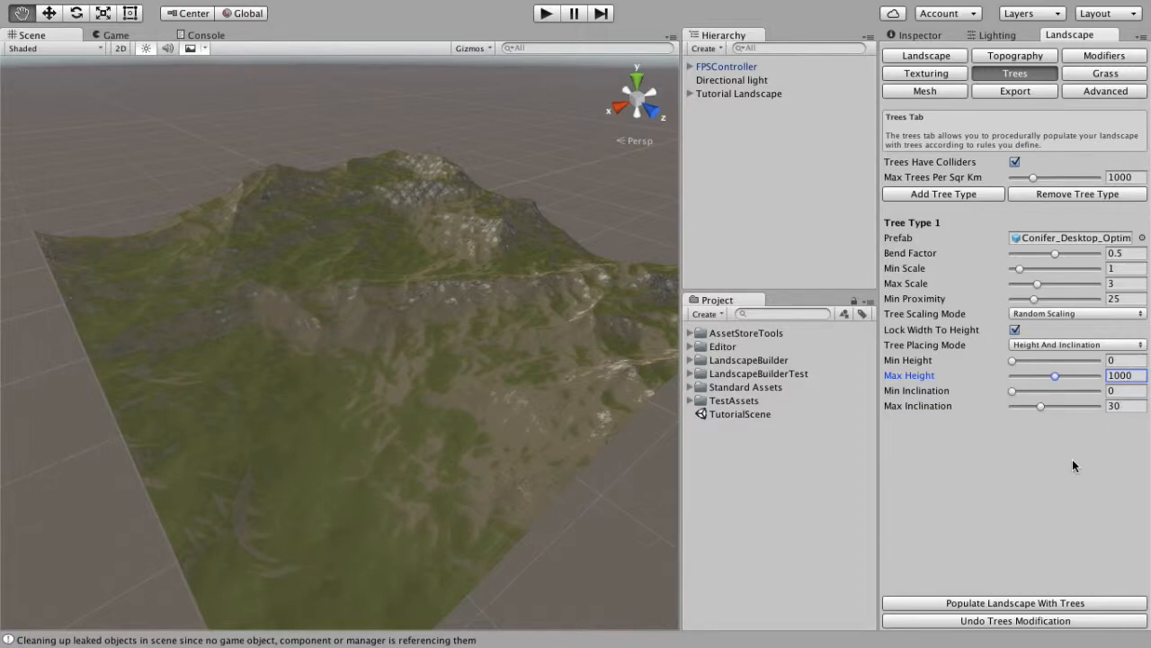
# Populate the landscape with the conifer trees and inspect their distribution up close
pyautogui.click(963, 602)
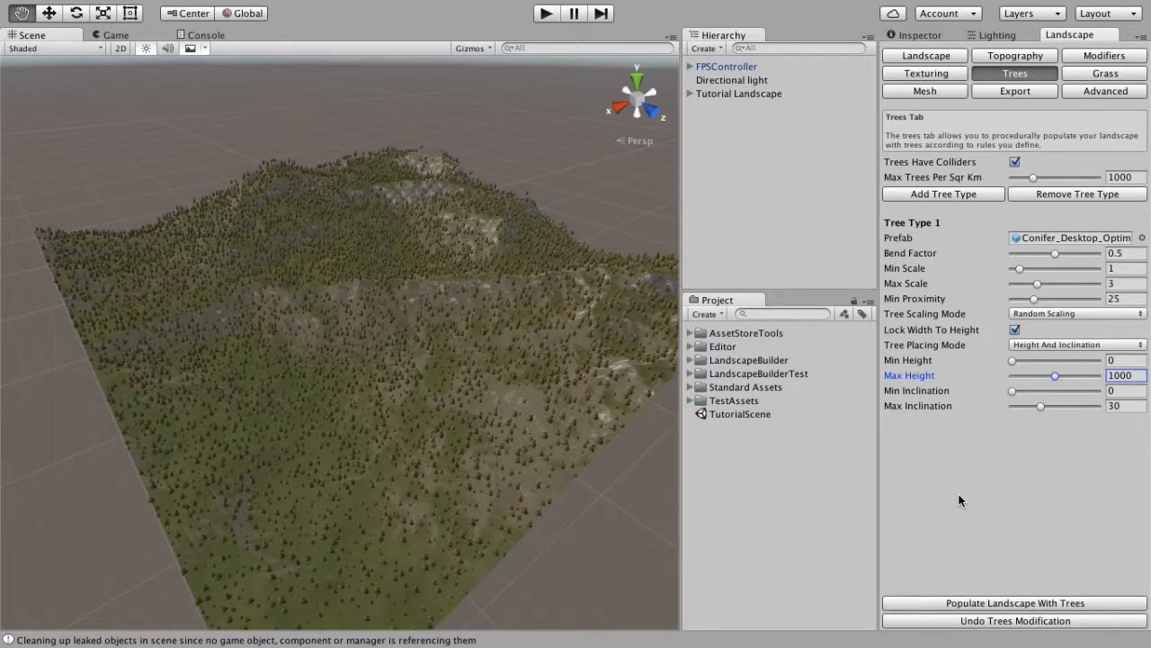
pyautogui.moveTo(202, 516); pyautogui.dragTo(317, 450, button='right')
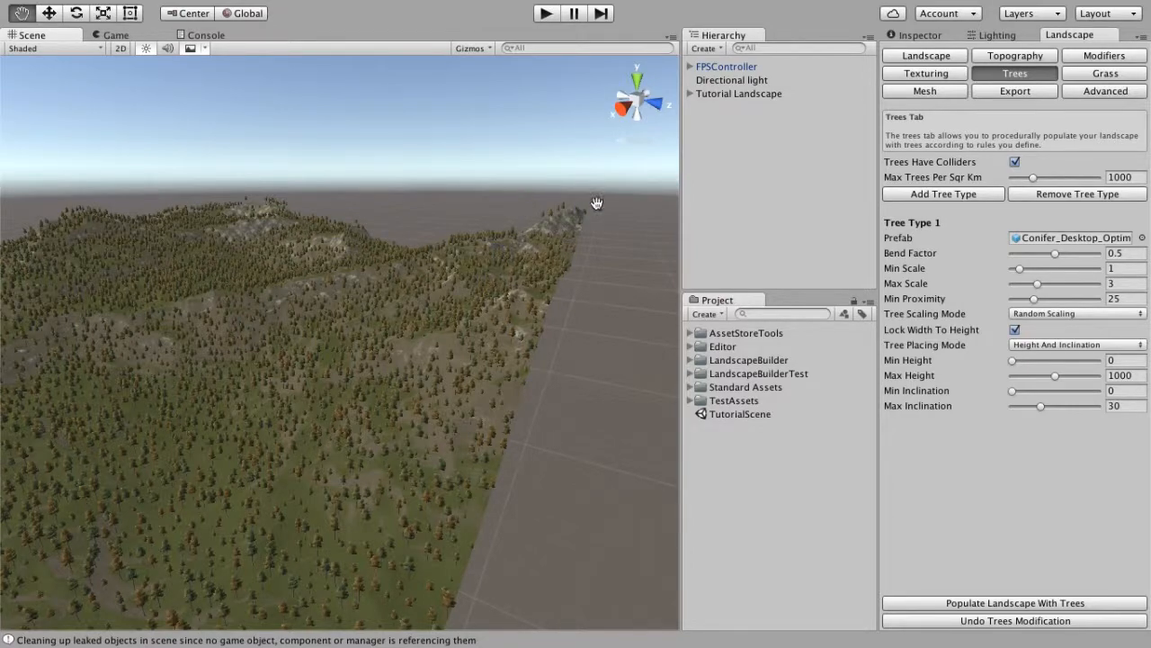
pyautogui.moveTo(452, 375); pyautogui.dragTo(589, 286, button='right')
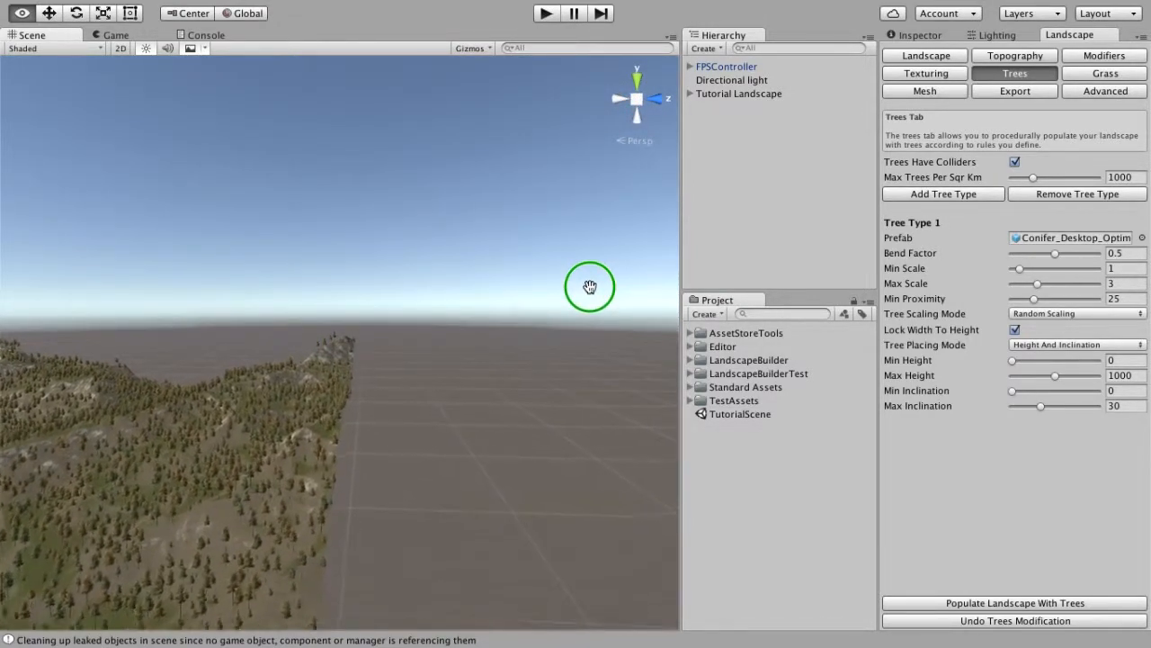
pyautogui.press('w')
pyautogui.moveTo(590, 286); pyautogui.dragTo(324, 450, button='right')
pyautogui.press('s')
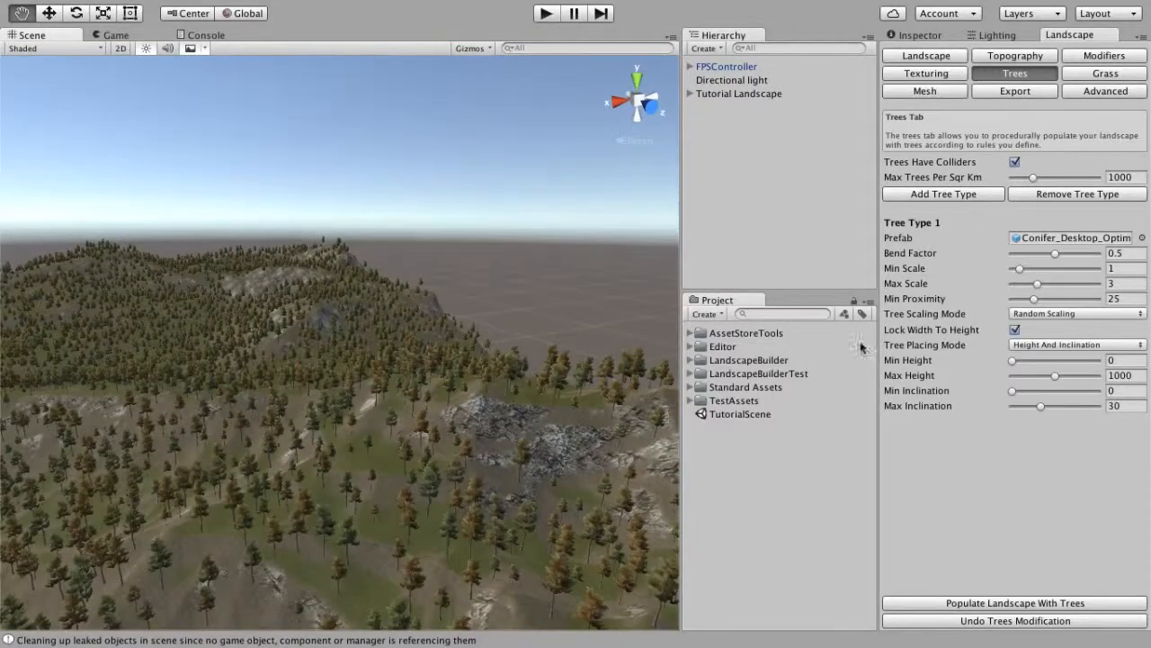
# Set Tree Type 1's maximum height to 750 and its maximum inclination to 20
pyautogui.click(1131, 375)
pyautogui.write('750')
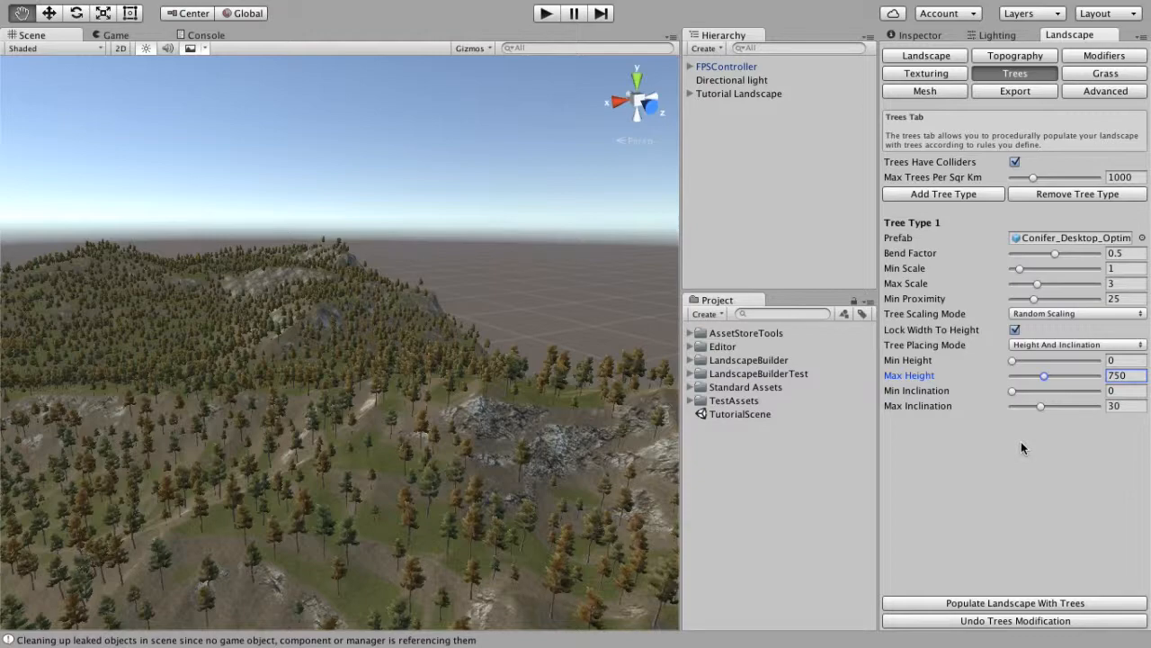
pyautogui.moveTo(394, 389); pyautogui.dragTo(3, 452, button='right')
pyautogui.moveTo(2, 439); pyautogui.dragTo(0, 439, button='right')
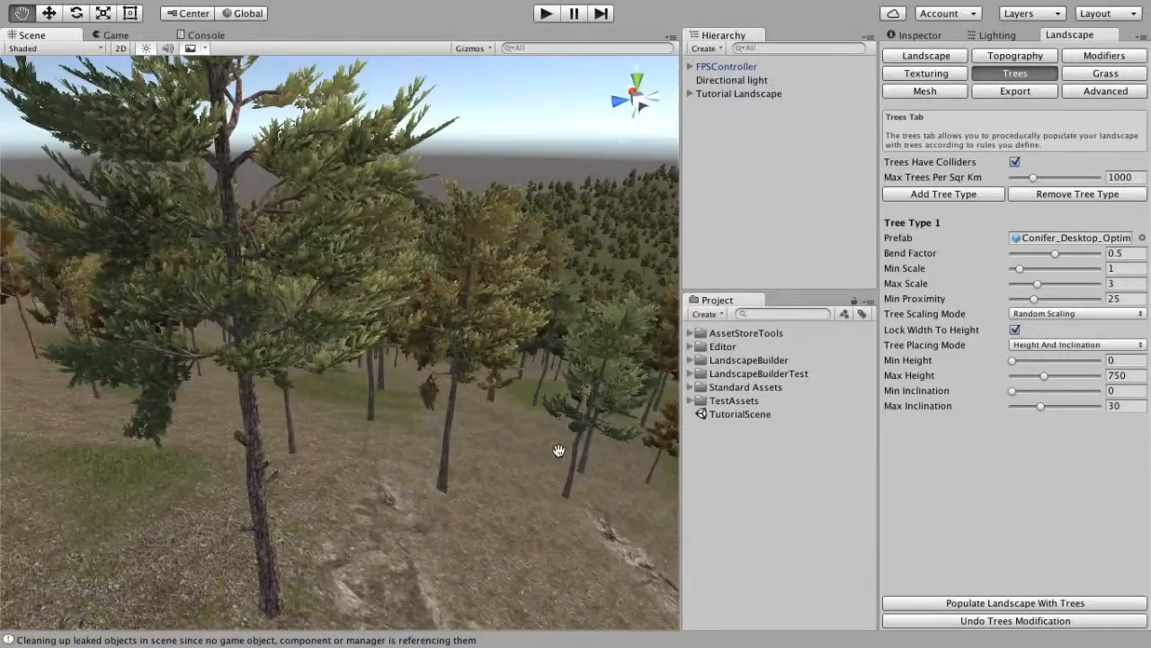
pyautogui.moveTo(558, 453); pyautogui.dragTo(301, 365, button='right')
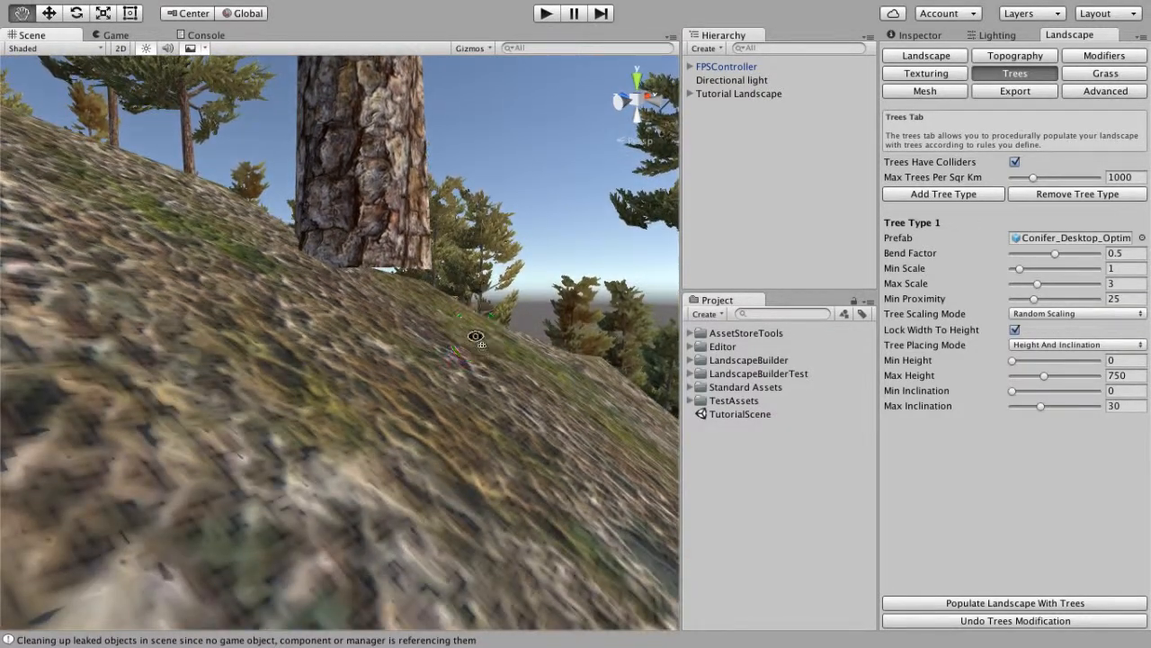
pyautogui.moveTo(433, 267); pyautogui.dragTo(539, 486, button='right')
pyautogui.click(1120, 406)
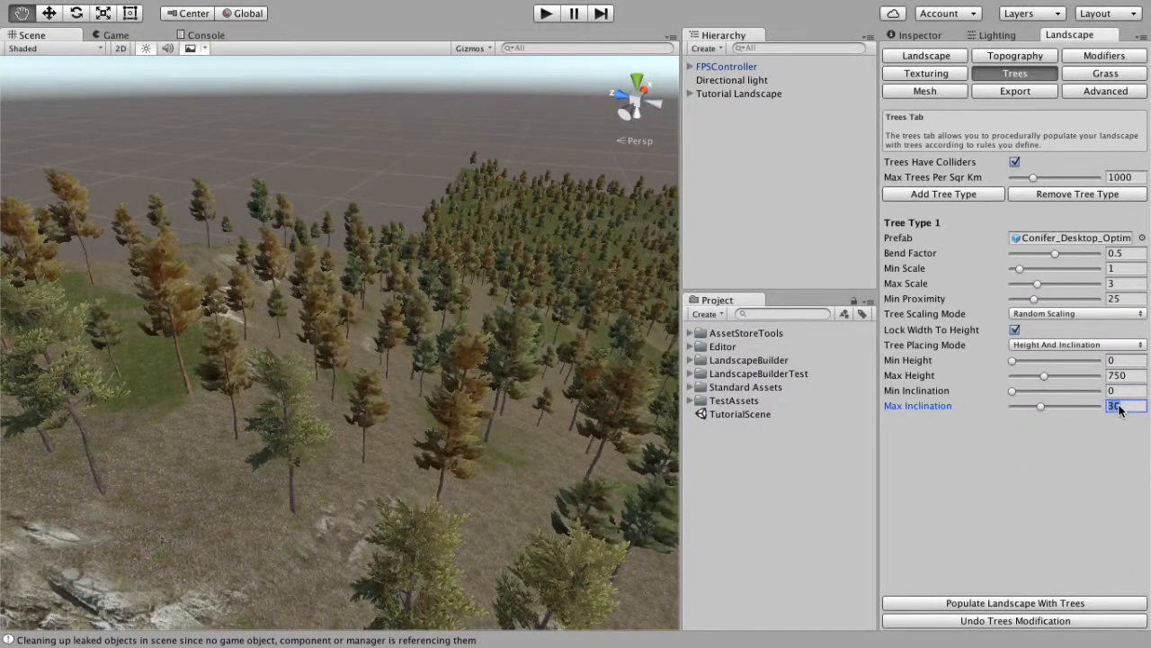
pyautogui.write('20')
# Set Tree Type 1's maximum scale to 2 and its minimum proximity to 15
pyautogui.moveTo(430, 416); pyautogui.dragTo(528, 248, button='right')
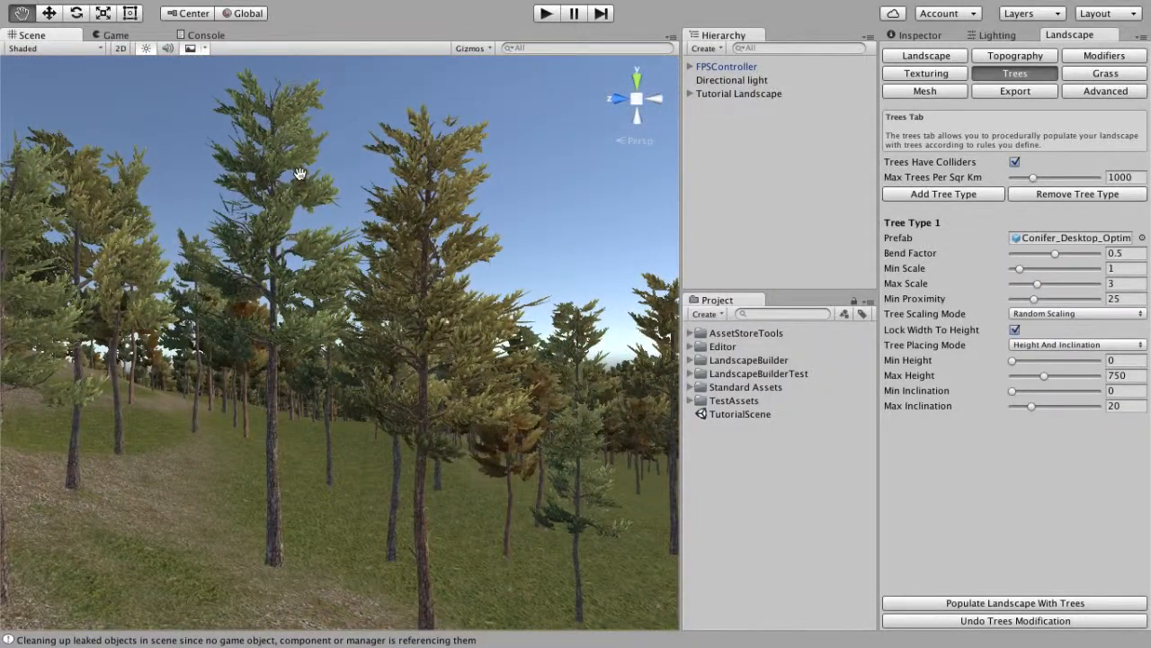
pyautogui.moveTo(626, 450); pyautogui.dragTo(402, 437, button='right')
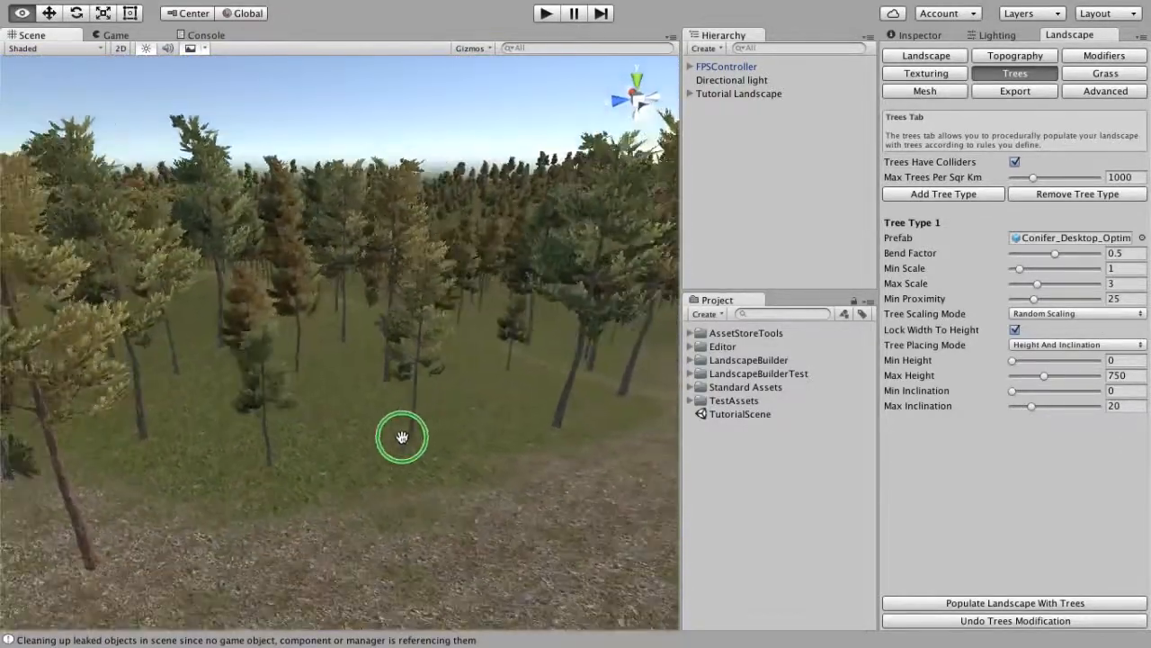
pyautogui.click(1125, 283)
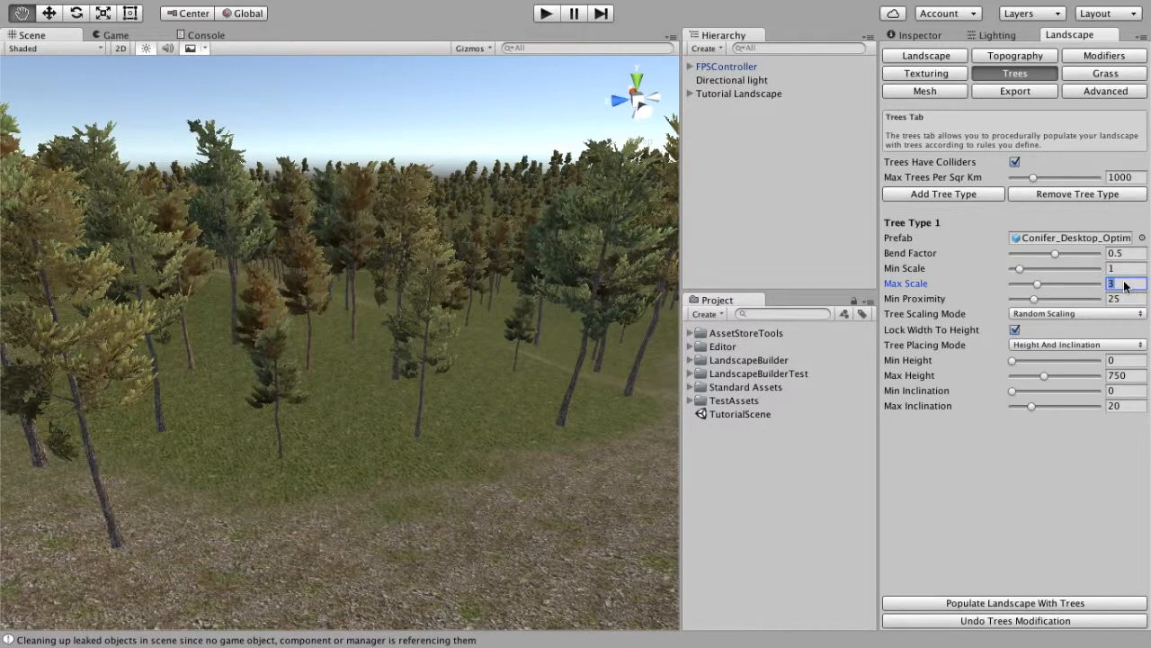
pyautogui.write('2')
pyautogui.moveTo(237, 405); pyautogui.dragTo(161, 353, button='right')
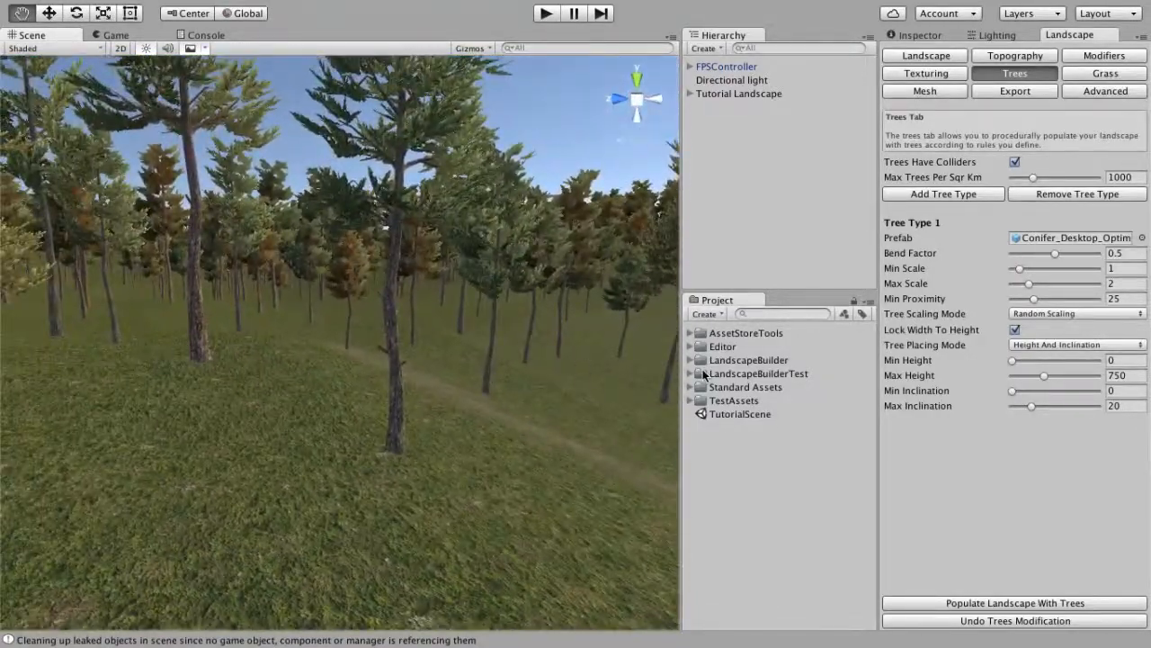
pyautogui.click(1120, 301)
pyautogui.write('15')
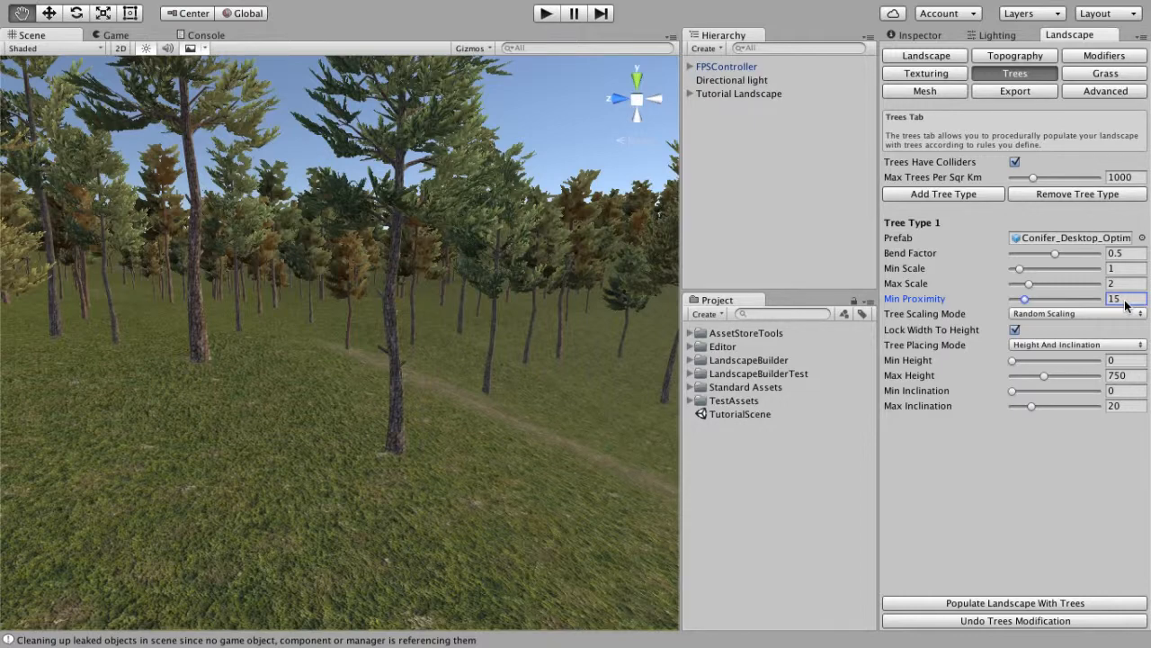
# Repopulate the landscape with trees using the new settings and inspect the forest from several viewpoints
pyautogui.click(998, 603)
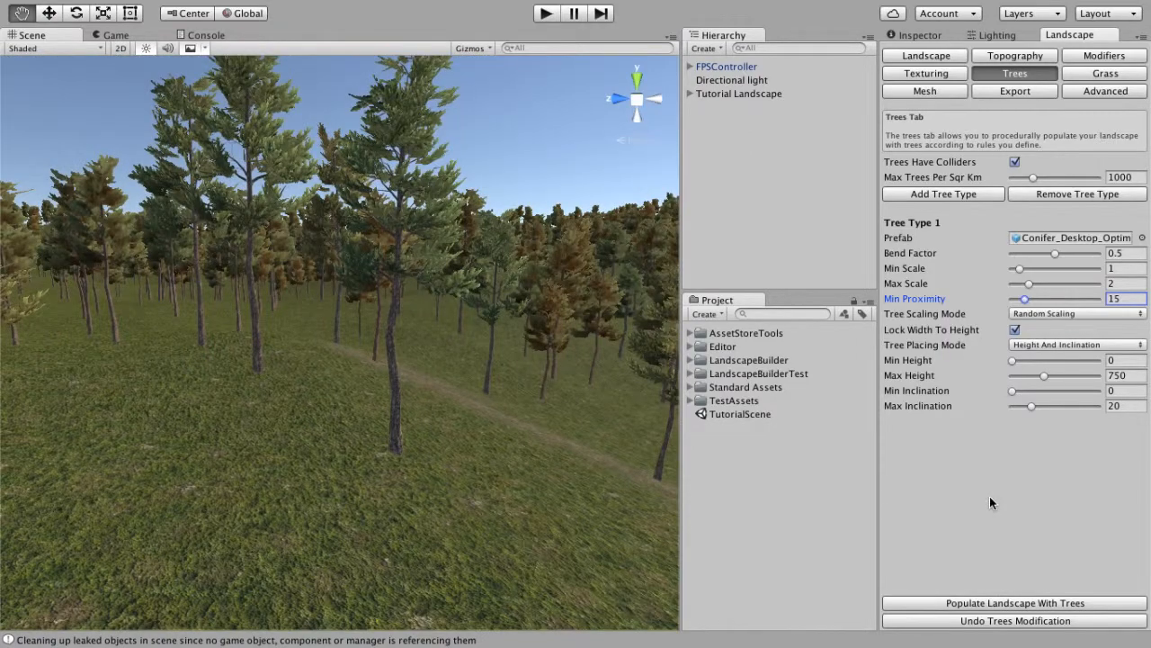
pyautogui.moveTo(378, 430)
pyautogui.mouseDown(button='right')
pyautogui.moveTo(591, 377)
pyautogui.moveTo(587, 428)
pyautogui.moveTo(393, 437)
pyautogui.mouseUp(button='right')
pyautogui.moveTo(194, 402); pyautogui.dragTo(731, 466, button='right')
pyautogui.press('e')
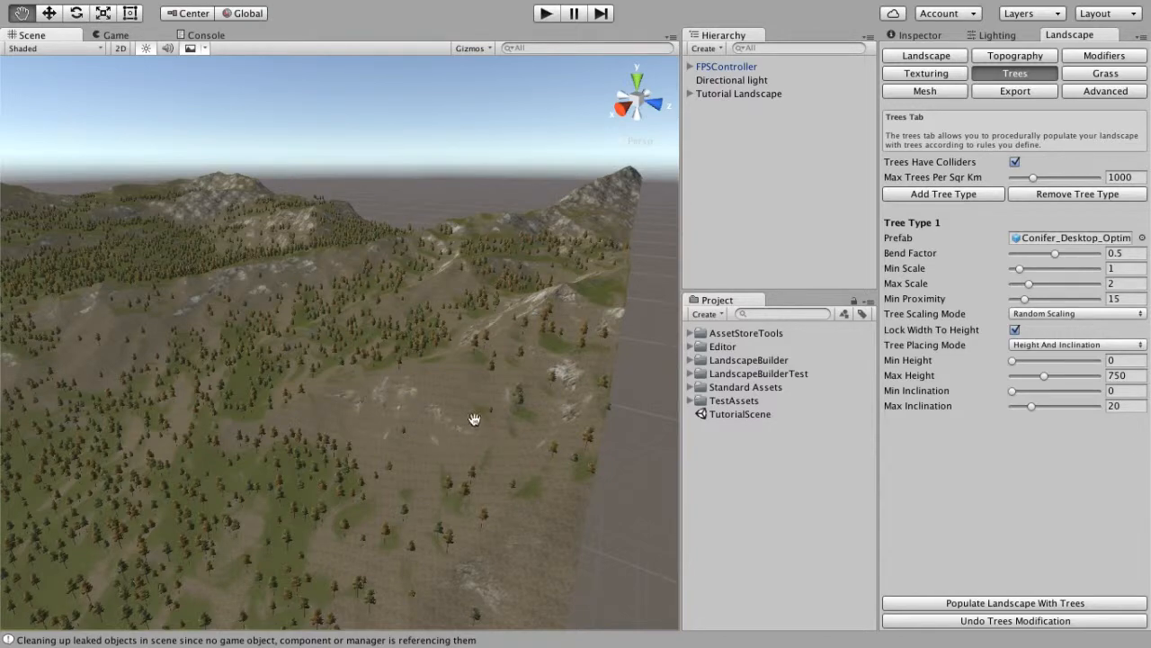
pyautogui.moveTo(427, 424); pyautogui.dragTo(325, 339, button='right')
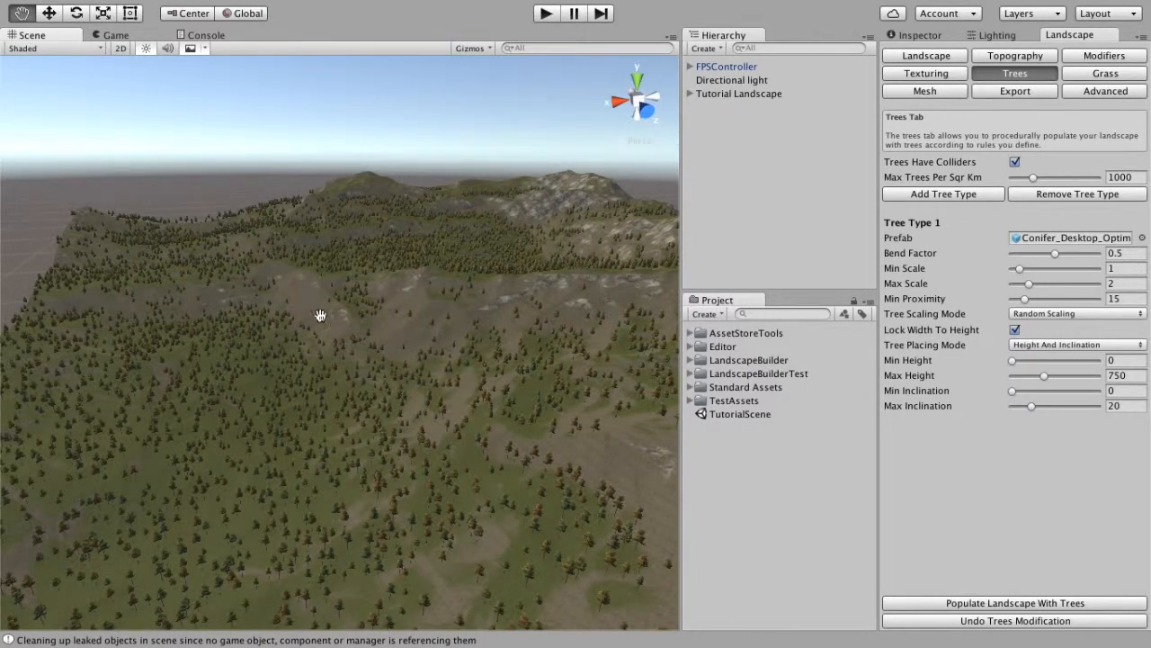
pyautogui.moveTo(402, 517); pyautogui.dragTo(346, 506, button='right')
pyautogui.press('w')
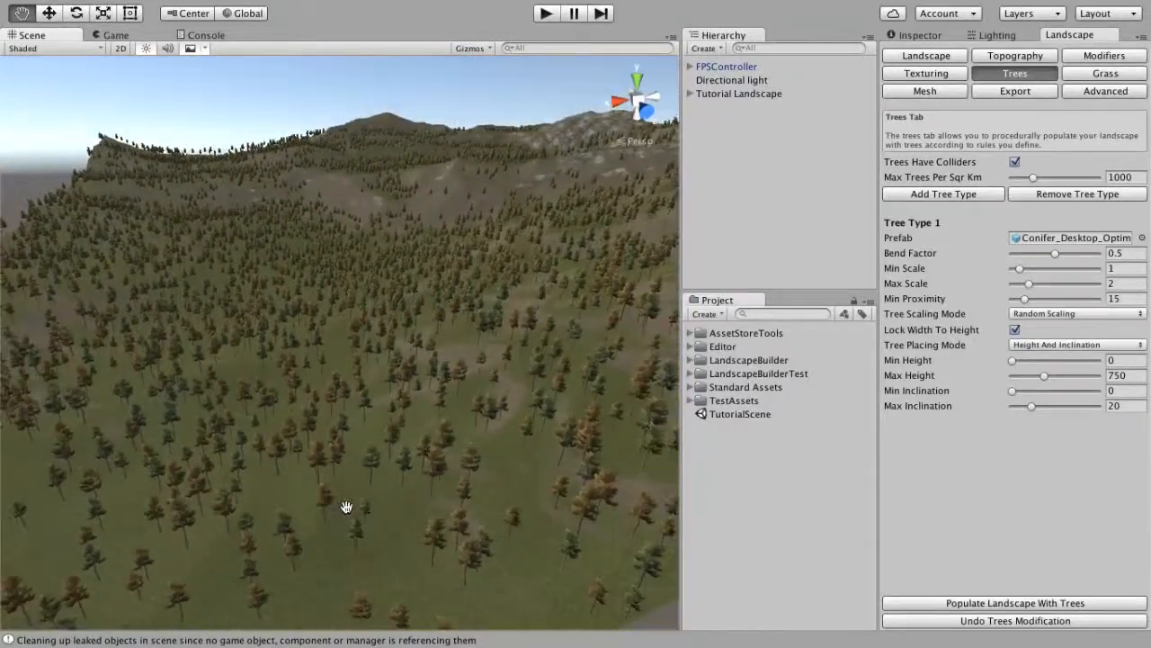
# Add two grass types to the landscape's grass settings
pyautogui.click(1094, 74)
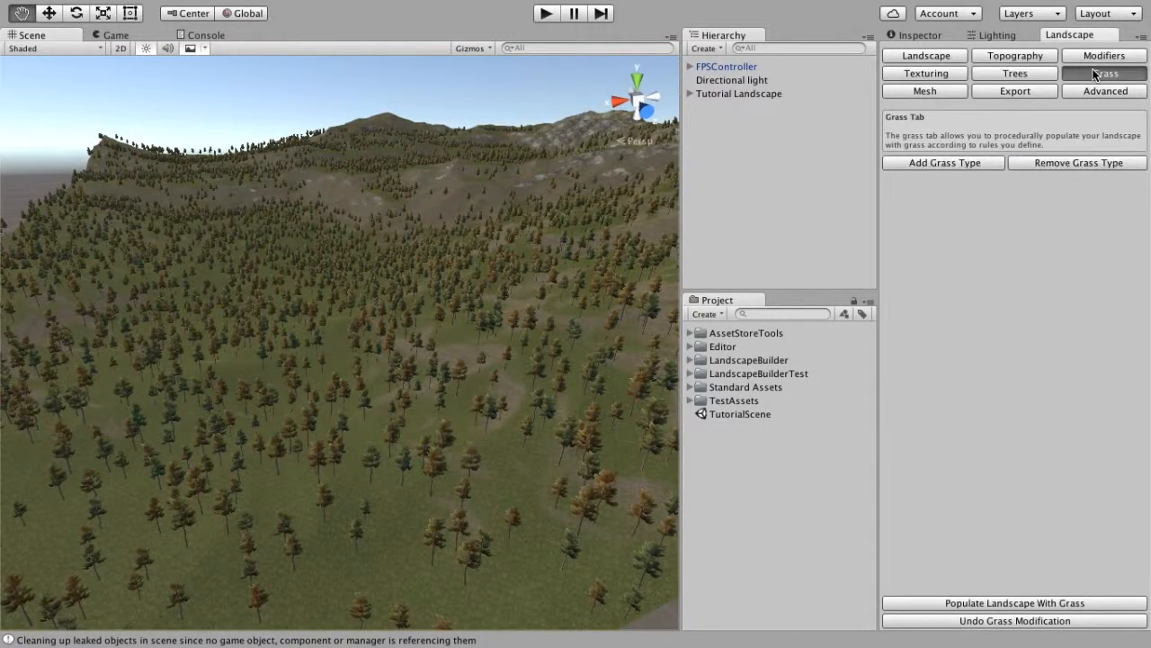
pyautogui.click(966, 162)
pyautogui.click(965, 162)
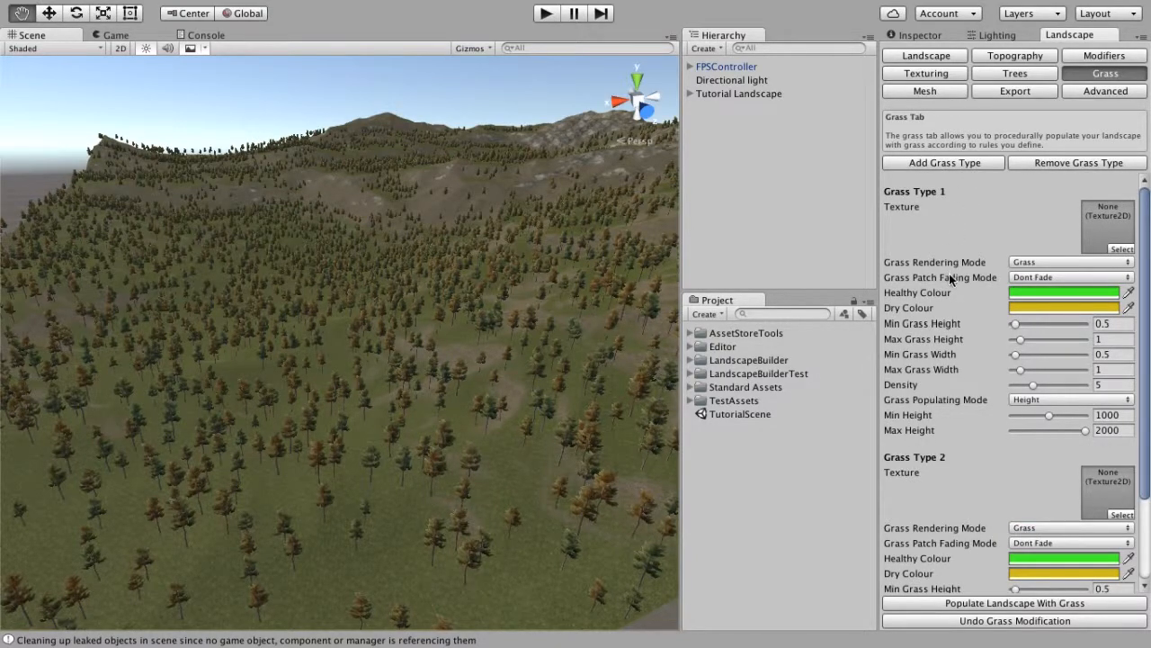
# Assign the GrassFrond01AlbedoAlpha texture to Grass Type 1
pyautogui.click(1121, 250)
pyautogui.write('grass')
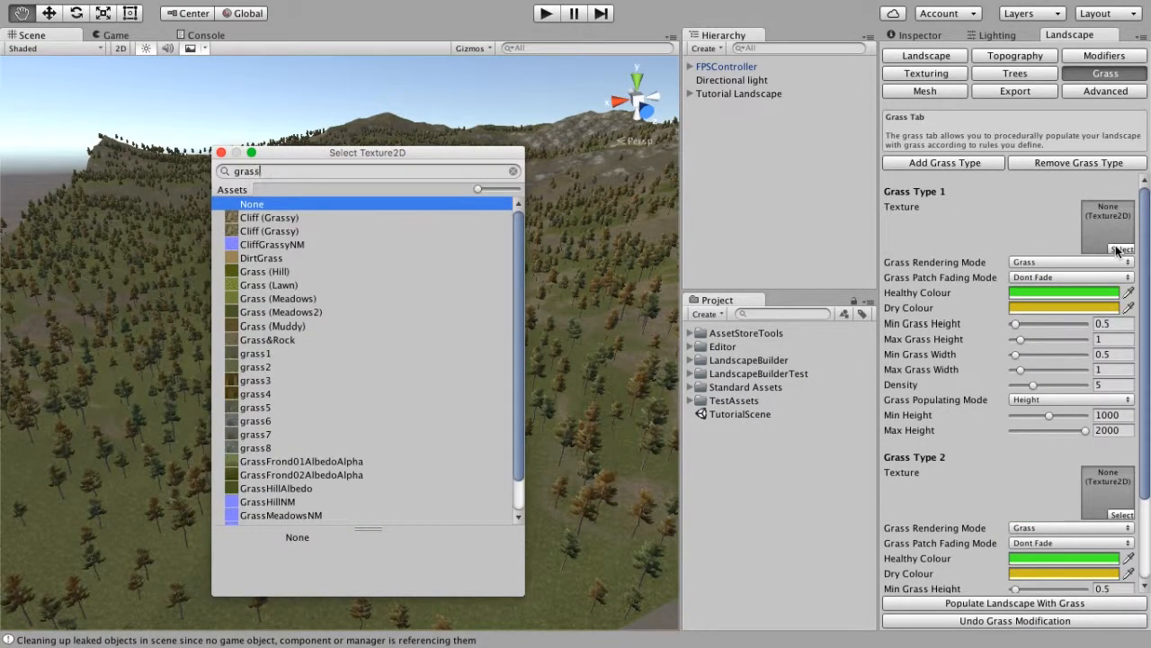
pyautogui.write('fron')
pyautogui.press('Down')
pyautogui.press('Return')
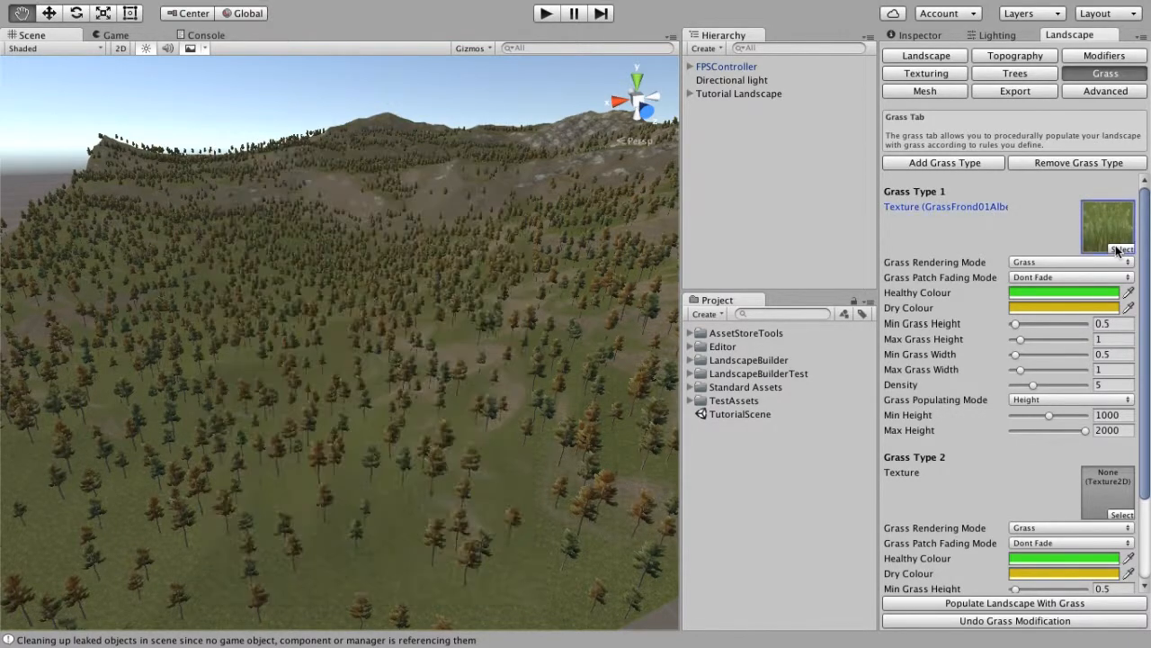
# Render Grass Type 1 as Grass Billboard, with a minimum grass width of 3 and a maximum of 4
pyautogui.click(1071, 261)
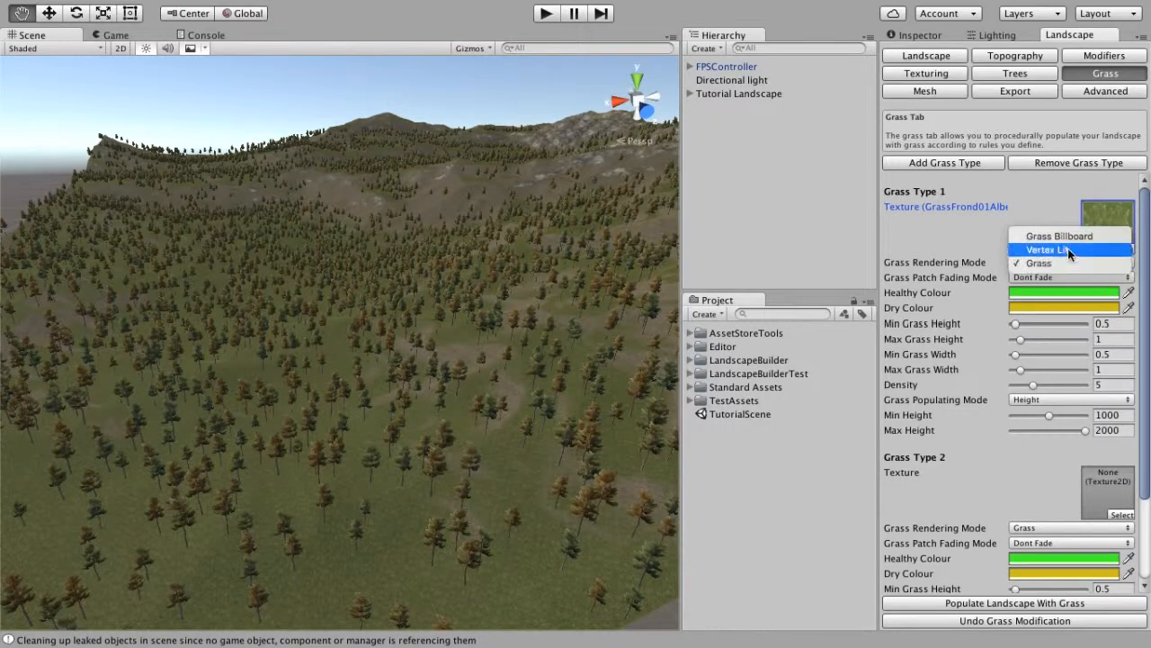
pyautogui.click(1073, 236)
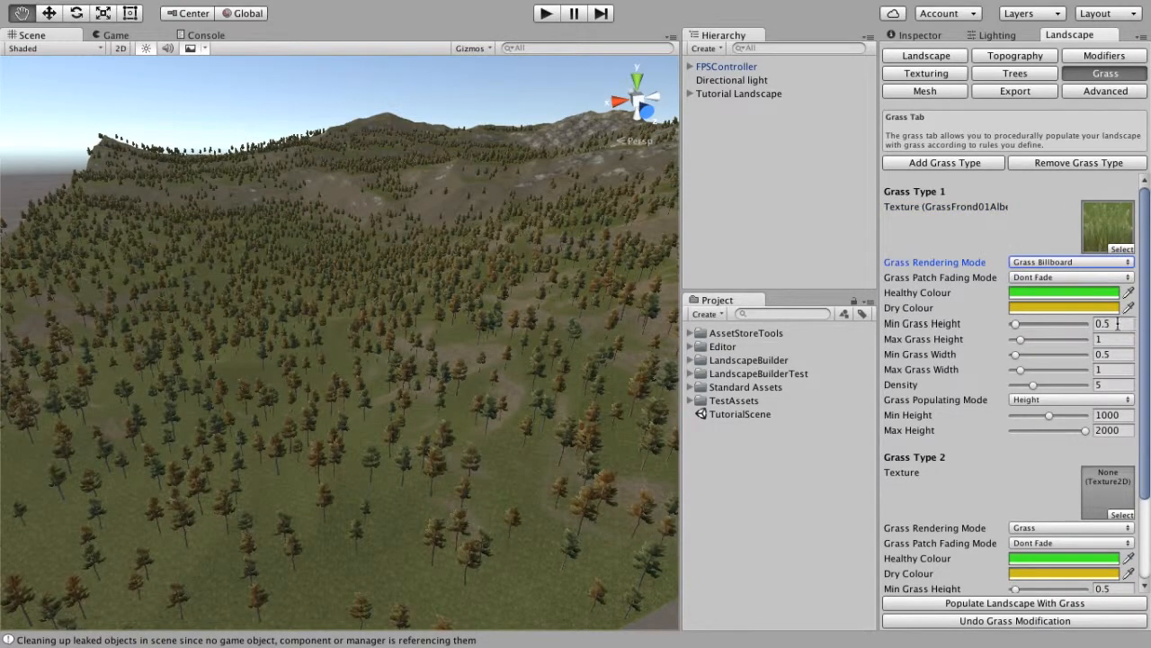
pyautogui.click(1115, 354)
pyautogui.write('3')
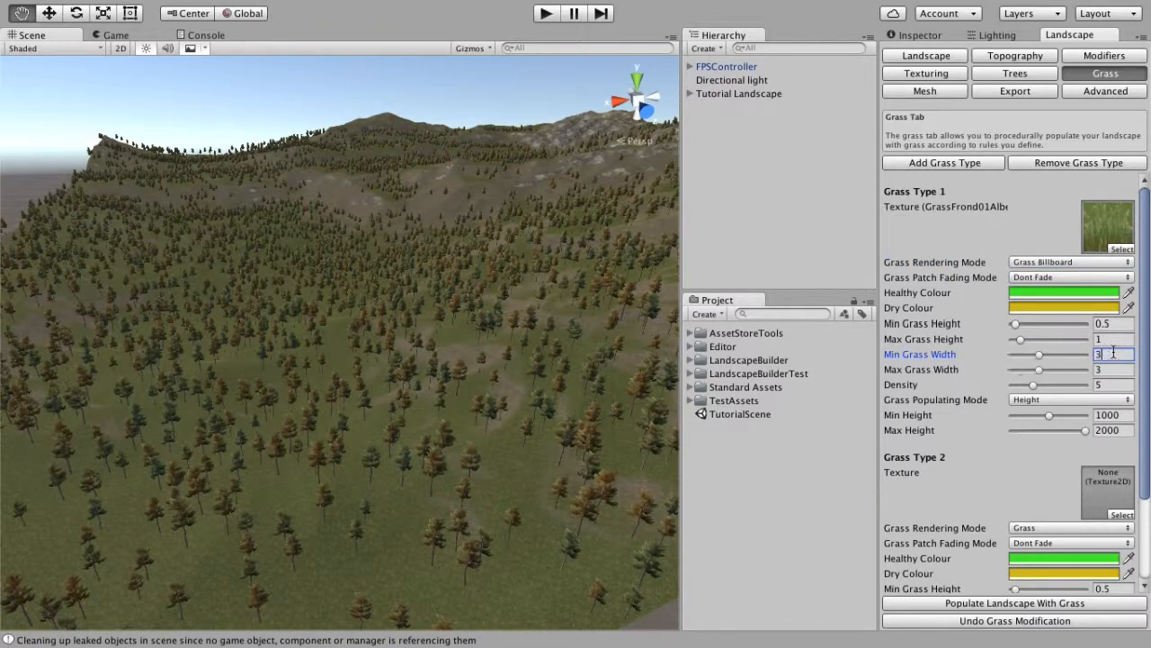
pyautogui.press('Tab')
pyautogui.write('4')
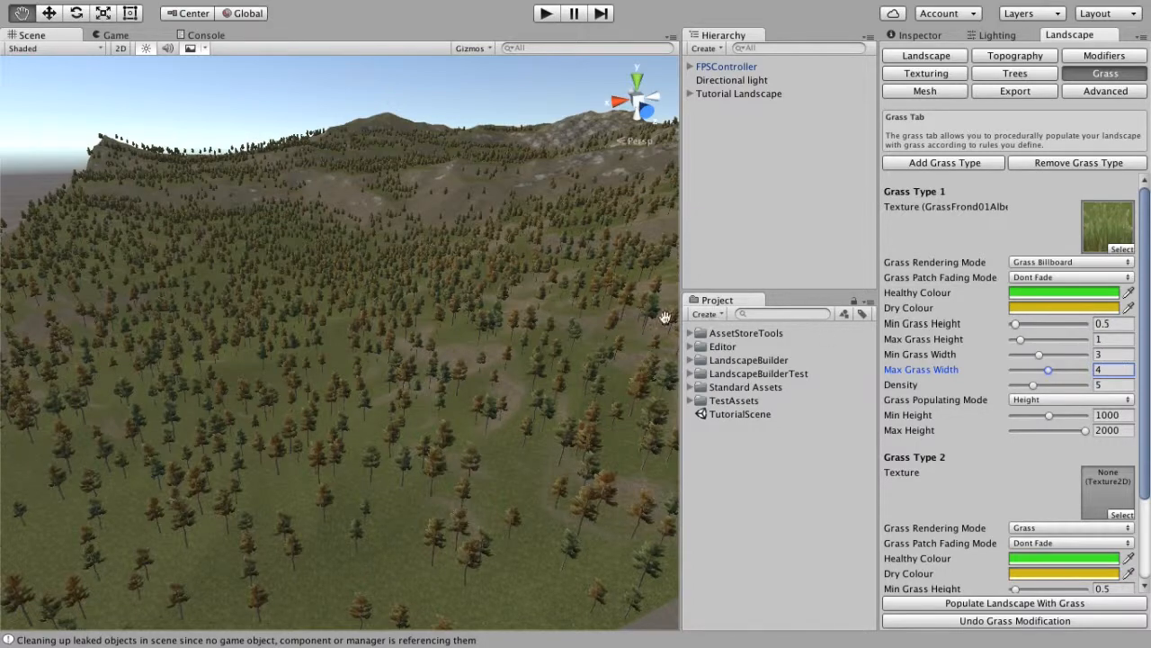
# Populate Grass Type 1 by Inclination, with a maximum inclination of 25
pyautogui.keyDown('alt'); pyautogui.moveTo(439, 385); pyautogui.dragTo(507, 389); pyautogui.keyUp('alt')
pyautogui.press('w')
pyautogui.moveTo(508, 389); pyautogui.dragTo(430, 392, button='right')
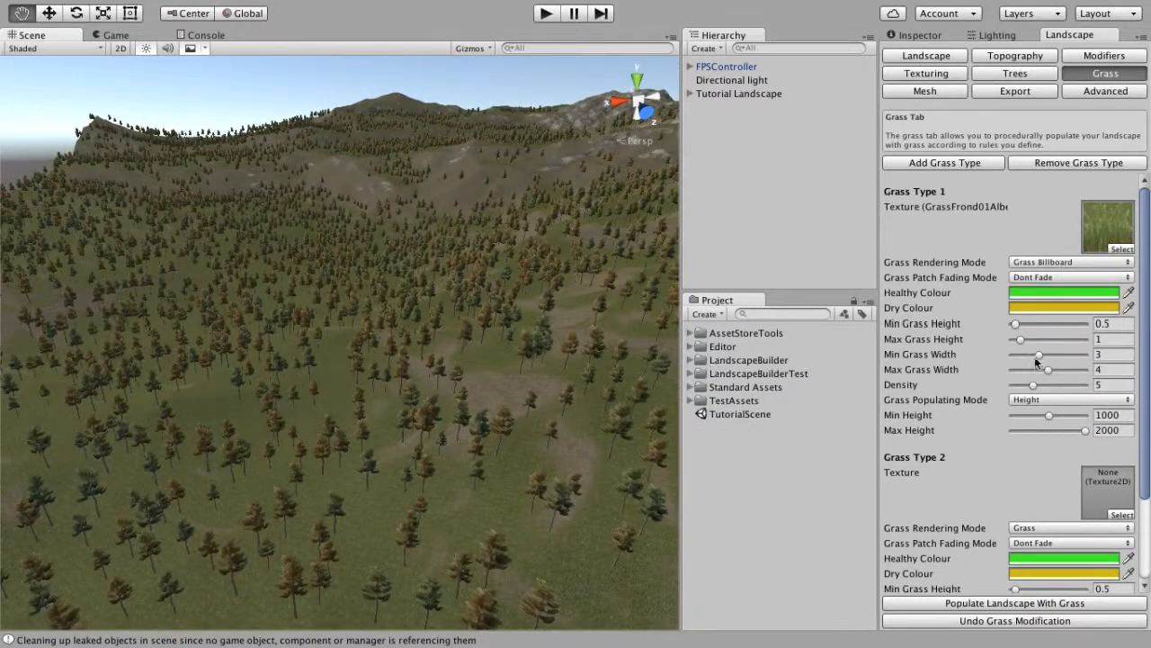
pyautogui.click(1025, 398)
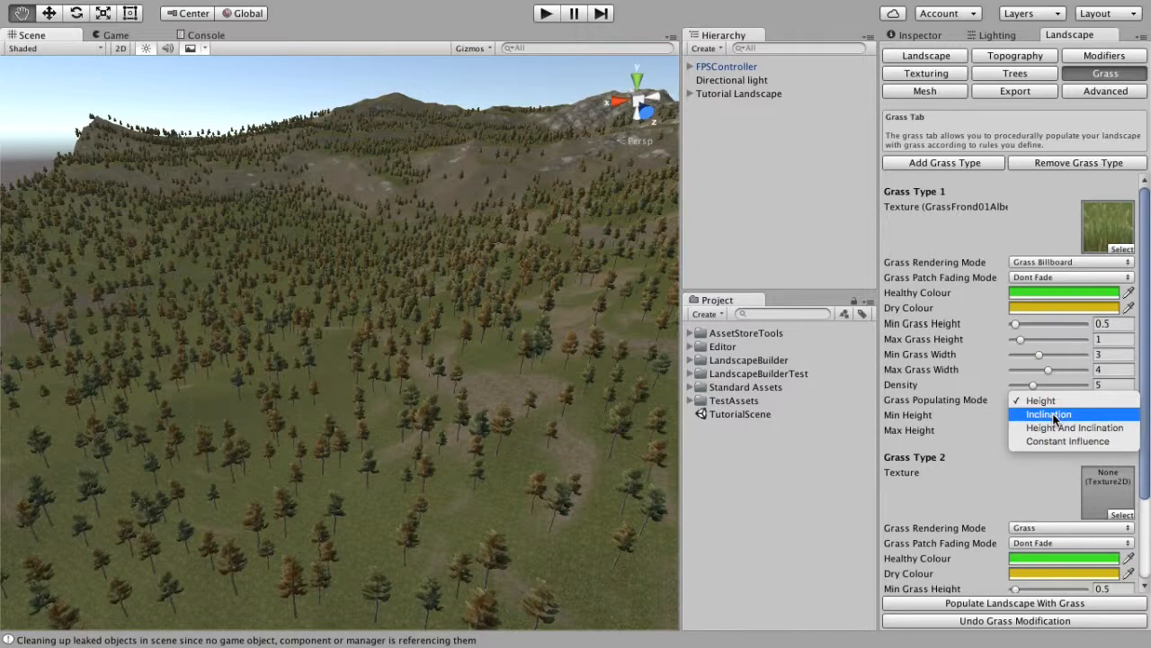
pyautogui.click(1052, 414)
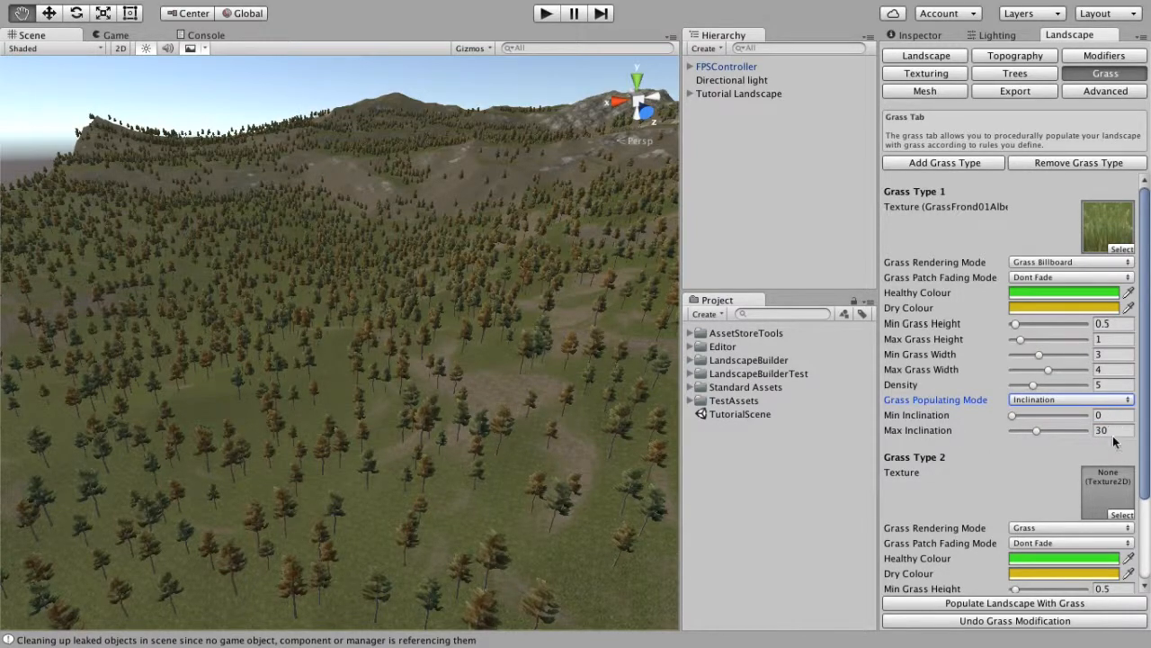
pyautogui.click(1113, 431)
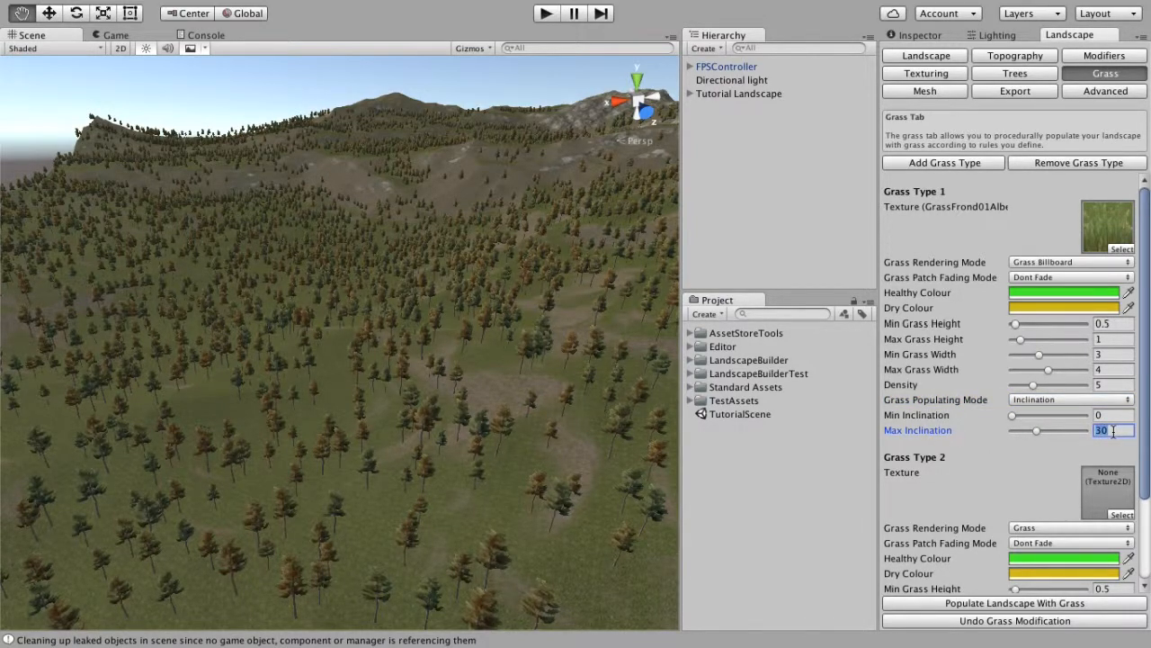
pyautogui.write('25')
# Assign the grass4 texture to Grass Type 2
pyautogui.scroll(-3, 1070, 441)
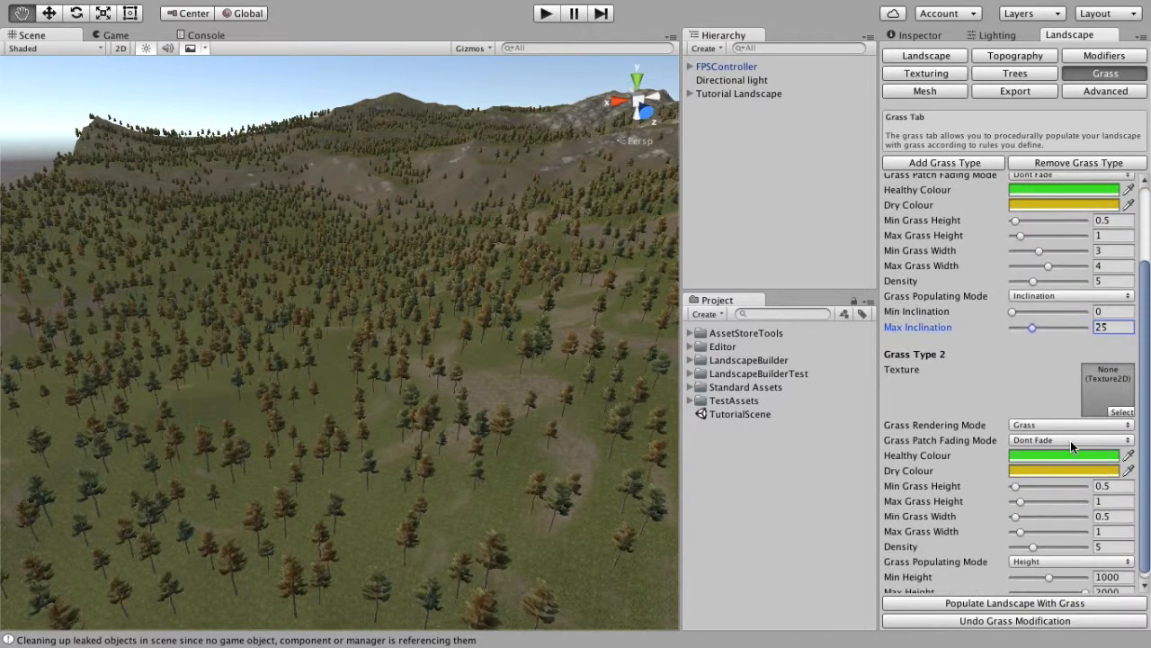
pyautogui.click(1125, 403)
pyautogui.write('gr')
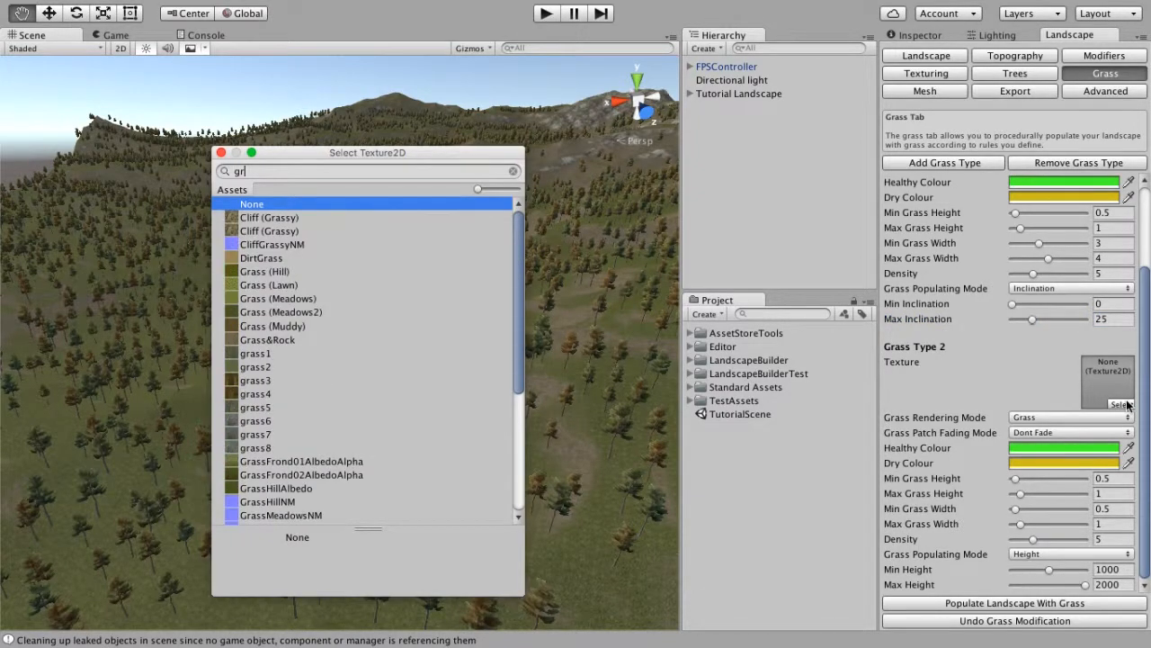
pyautogui.write('ass4')
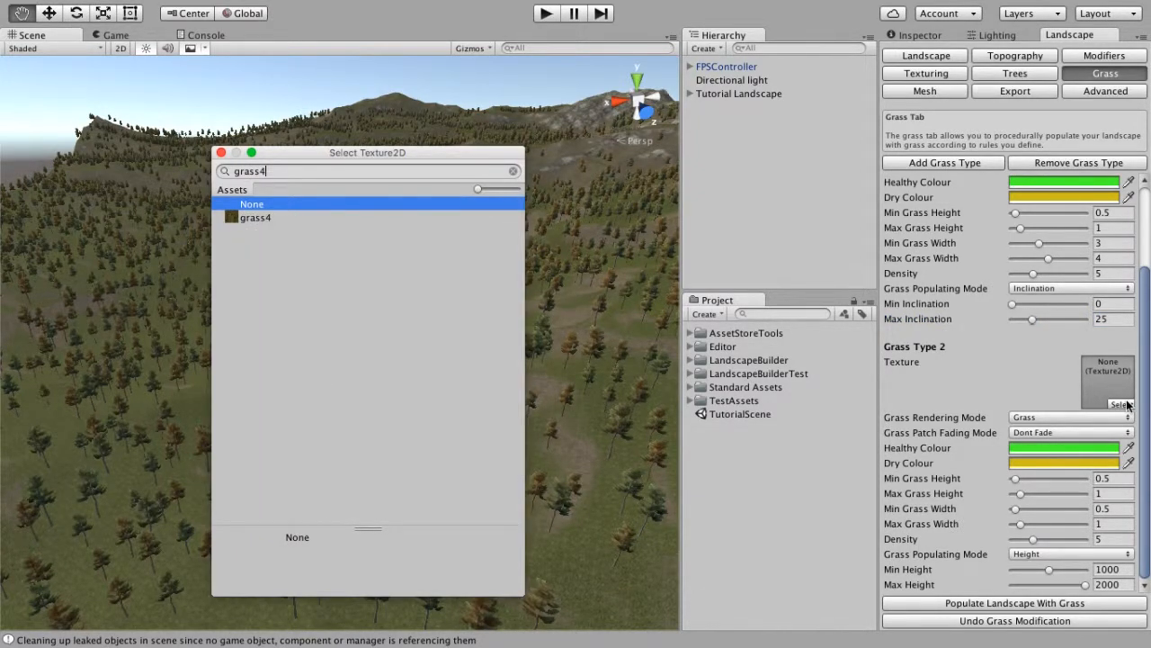
pyautogui.press('Down')
pyautogui.press('Return')
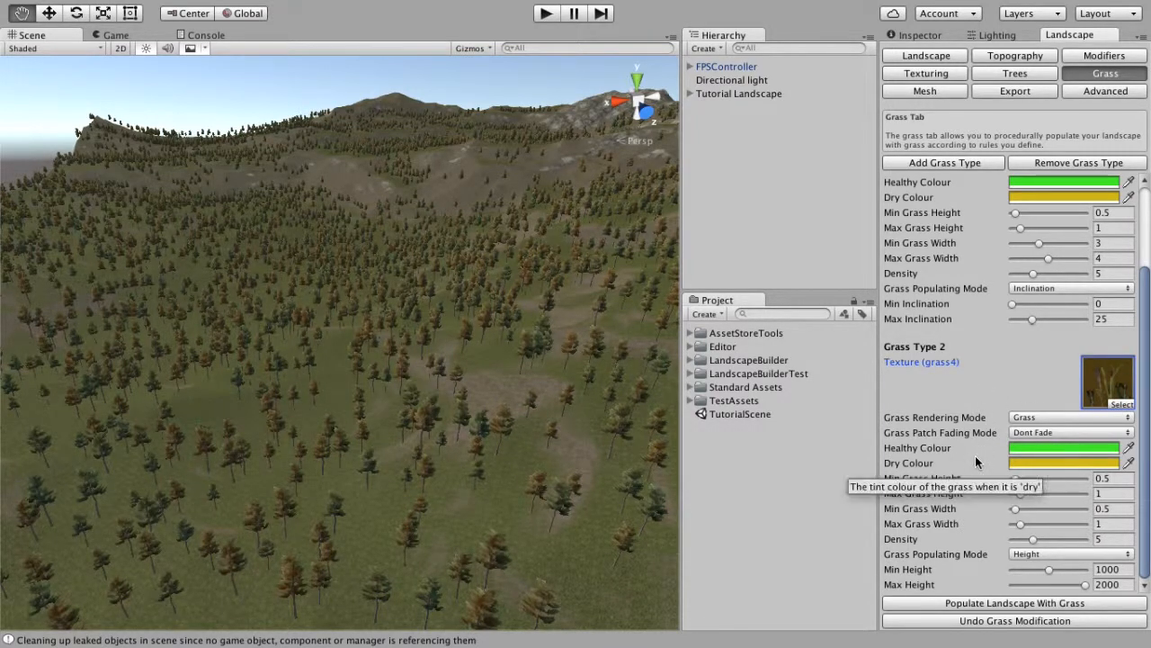
# Set both the grass height and the grass width of Grass Type 2 to a minimum of 1 and a maximum of 2
pyautogui.click(1113, 480)
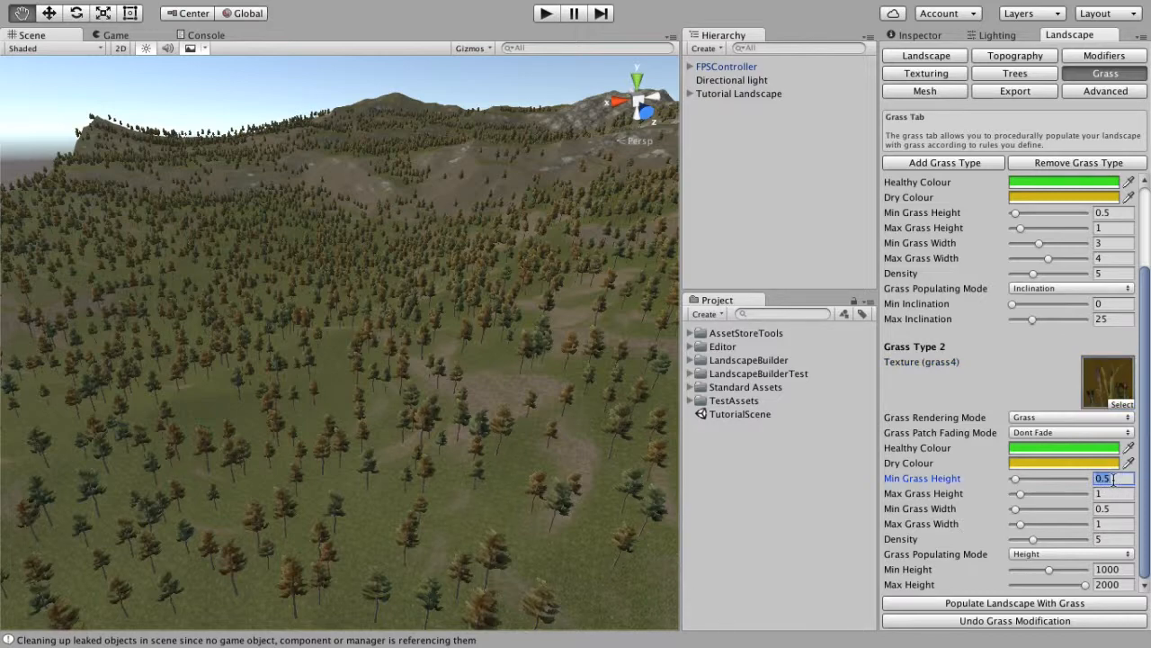
pyautogui.write('1')
pyautogui.press('Tab')
pyautogui.write('2')
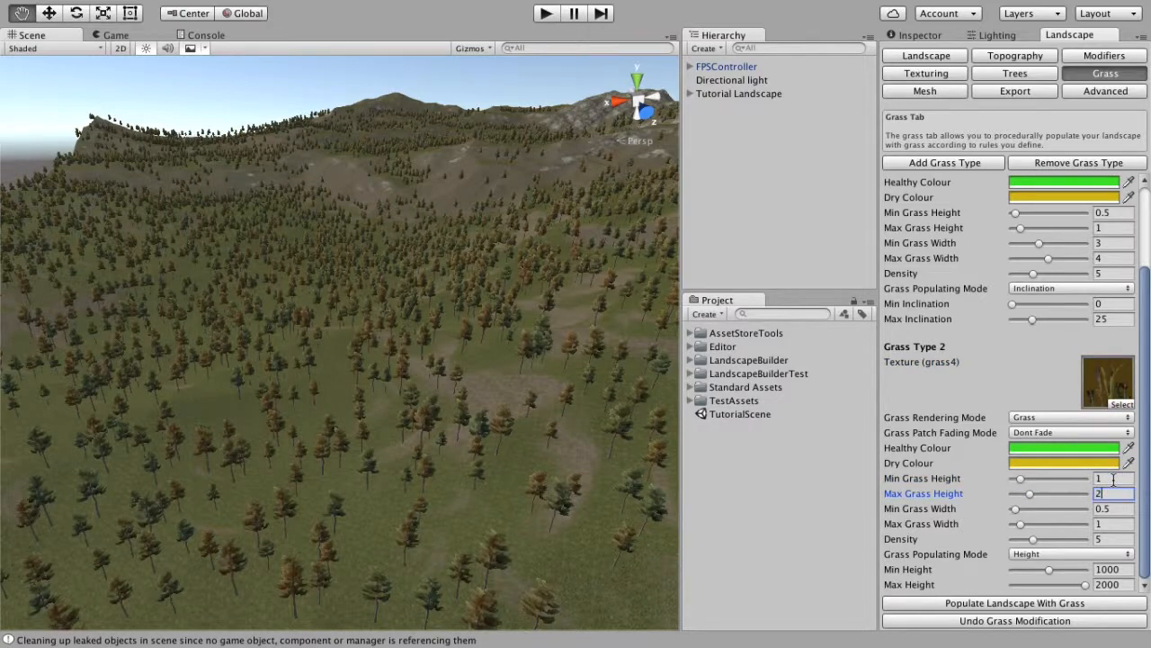
pyautogui.press('Tab')
pyautogui.write('1')
pyautogui.press('Tab')
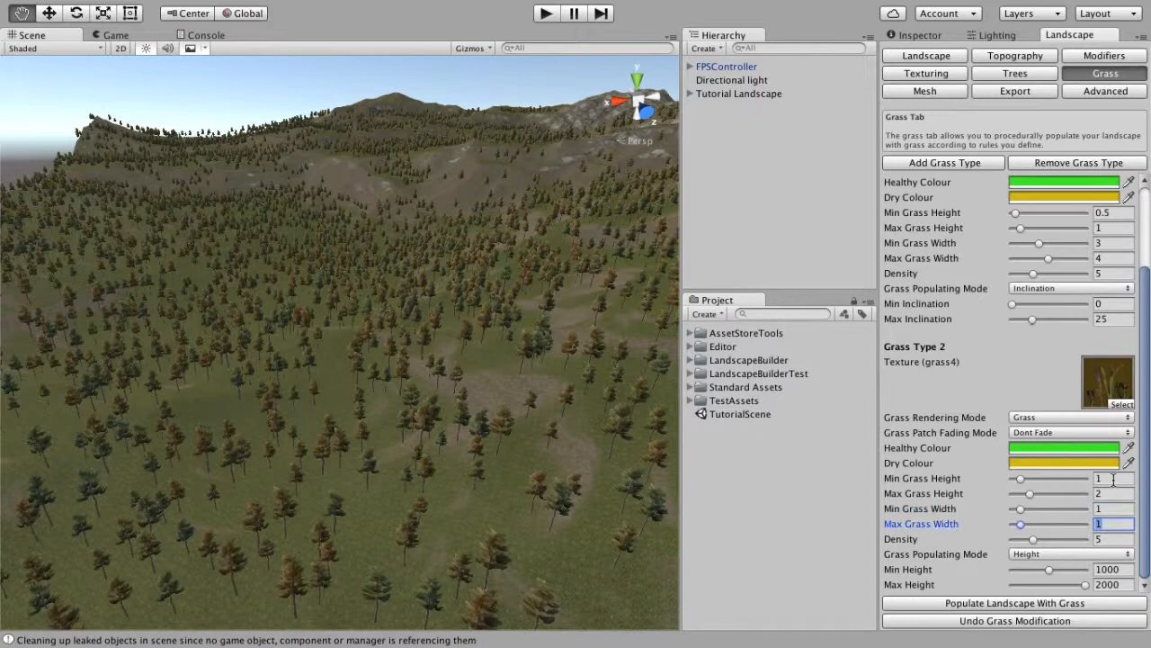
pyautogui.write('2')
# Set Grass Type 2's density to 1 and its populating mode to Inclination
pyautogui.click(1101, 539)
pyautogui.write('1')
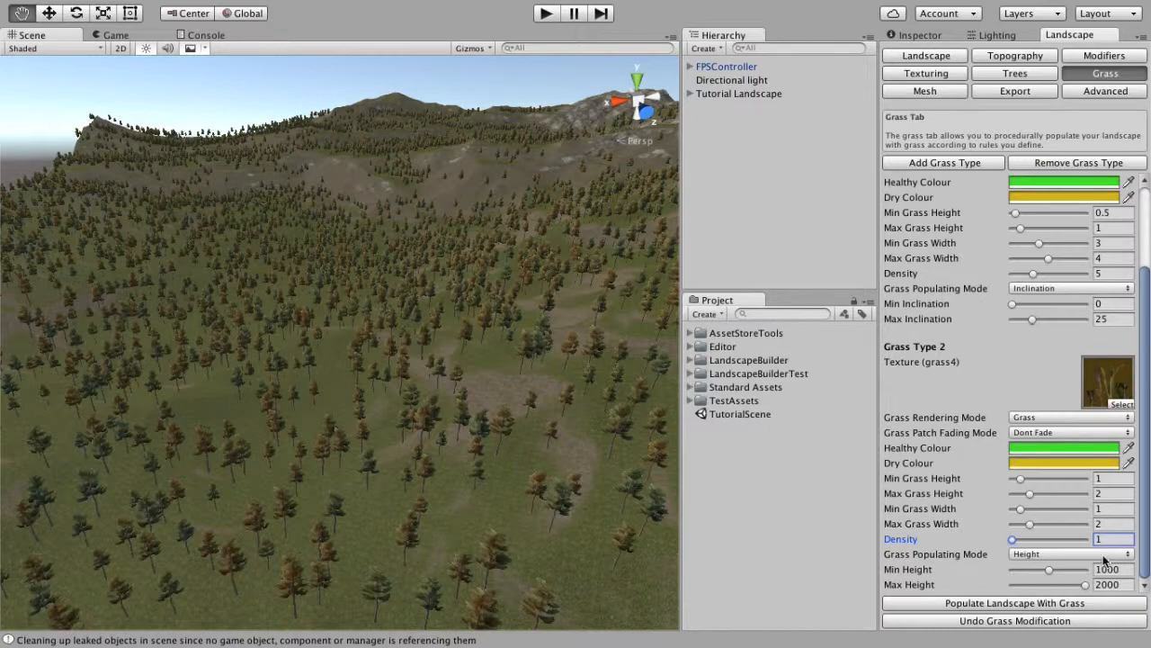
pyautogui.click(1046, 554)
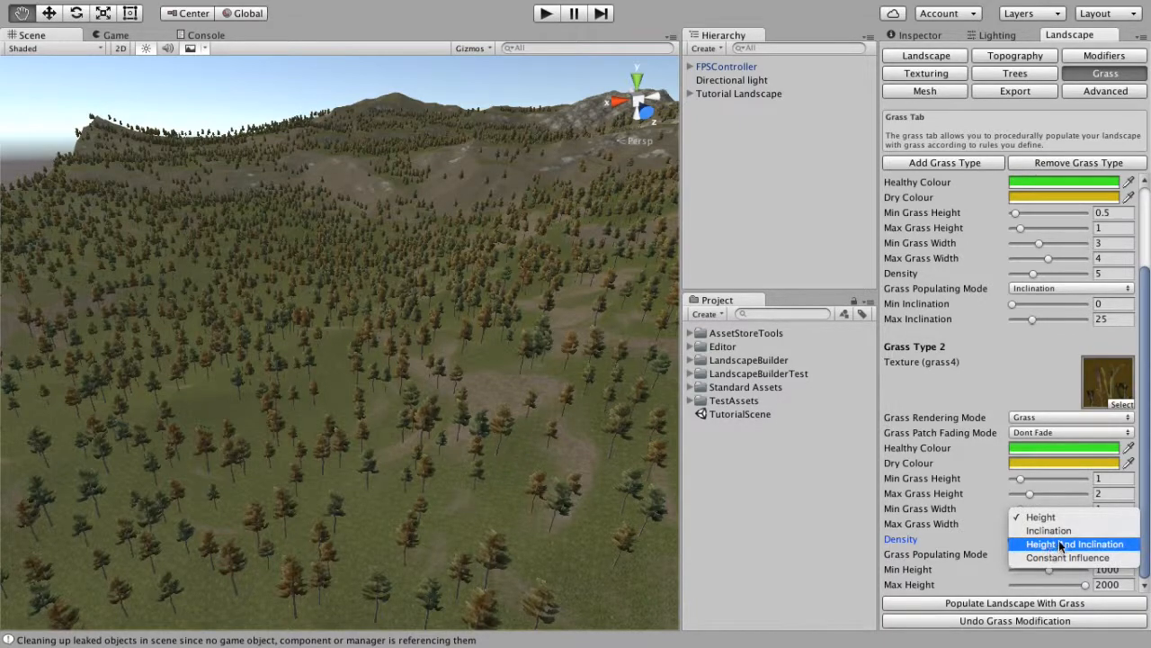
pyautogui.click(1051, 530)
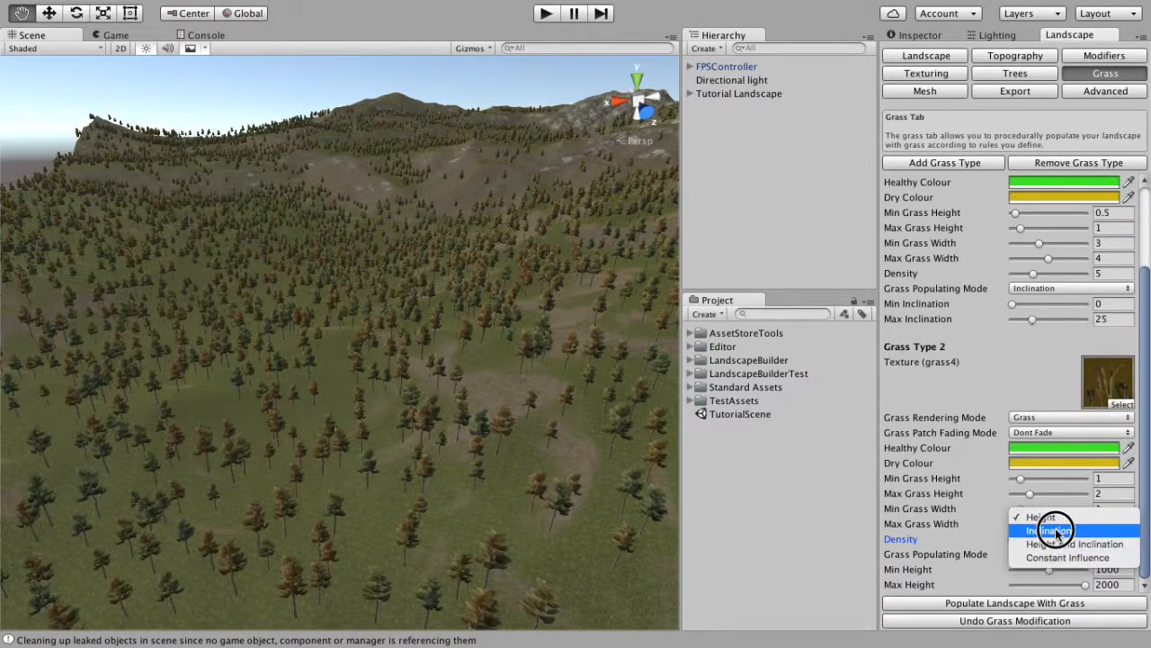
# Set the maximum inclination of Grass Type 2 to 25
pyautogui.click(1106, 585)
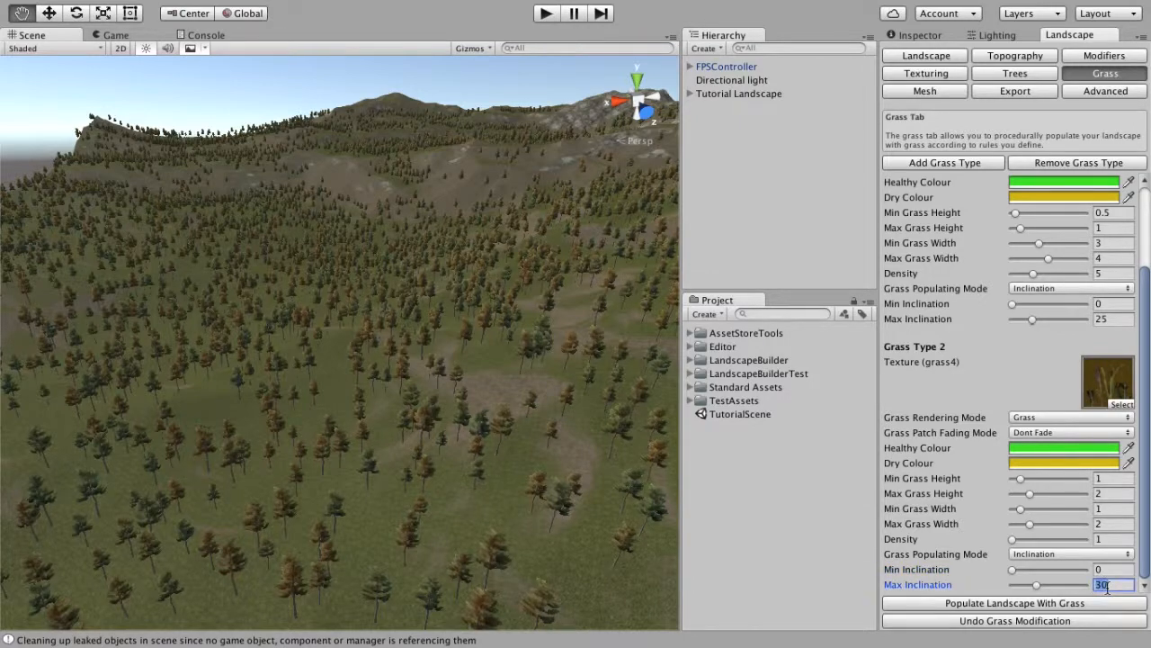
pyautogui.write('25')
pyautogui.scroll(2, 1073, 535)
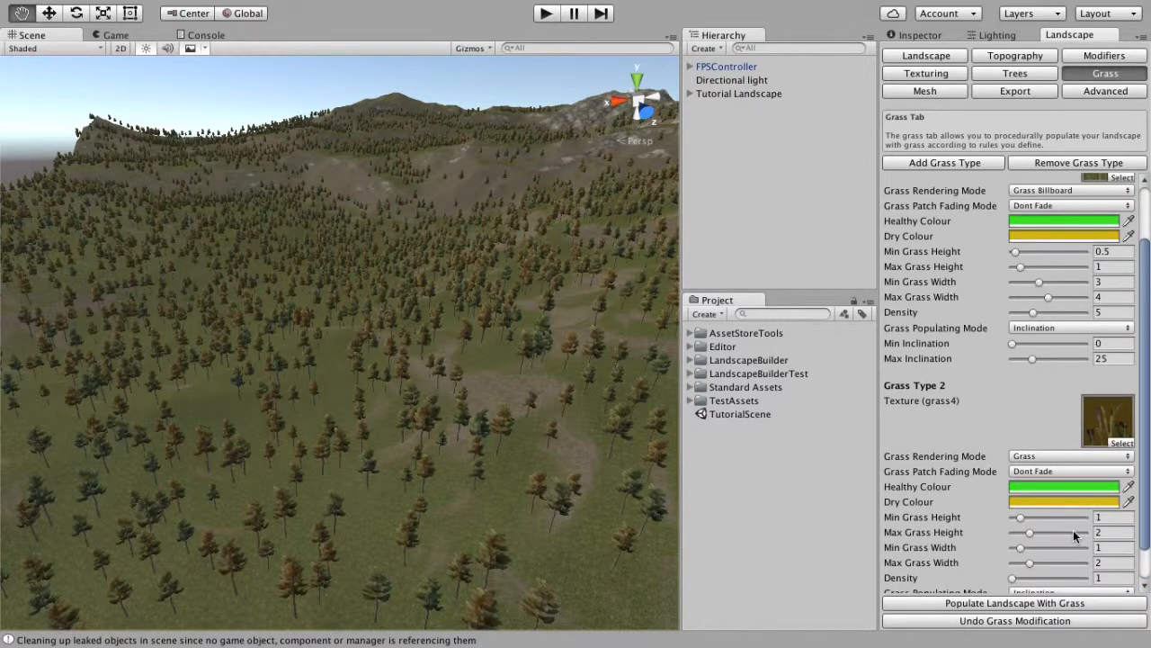
# Set Grass Type 2's patch fading mode to Fade and populate the landscape with grass
pyautogui.click(1046, 471)
pyautogui.click(1044, 484)
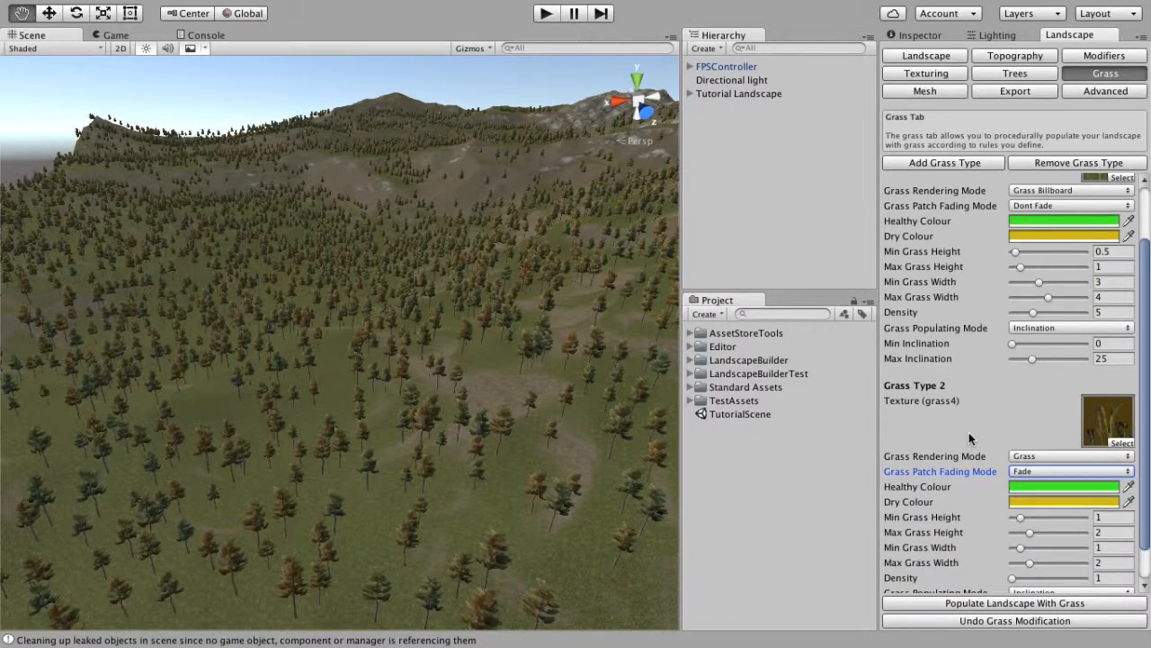
pyautogui.scroll(-2, 990, 437)
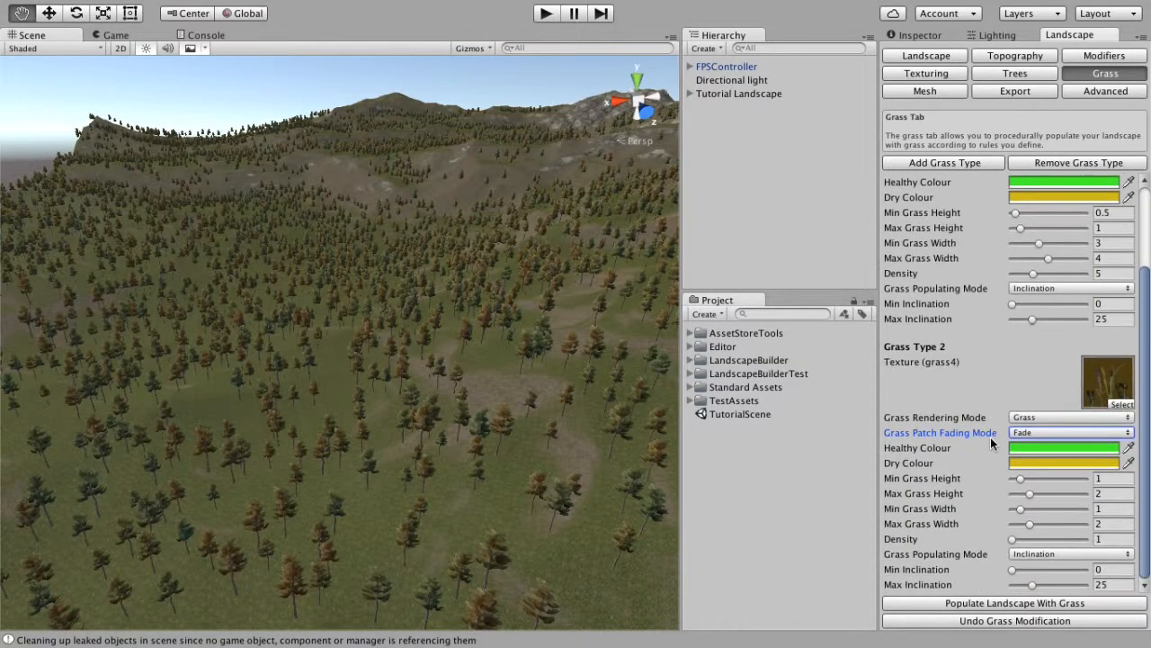
pyautogui.click(1020, 604)
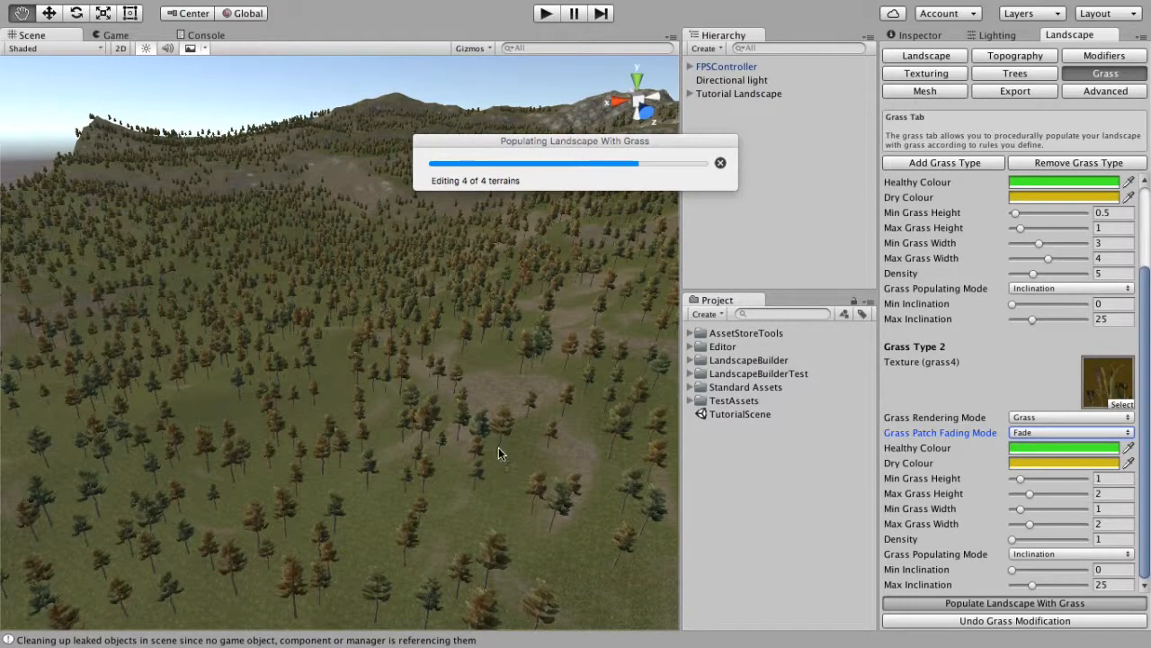
# Examine the populated grass among the trees at ground level and across the wider landscape
pyautogui.moveTo(497, 447); pyautogui.dragTo(216, 401, button='right')
pyautogui.press('w')
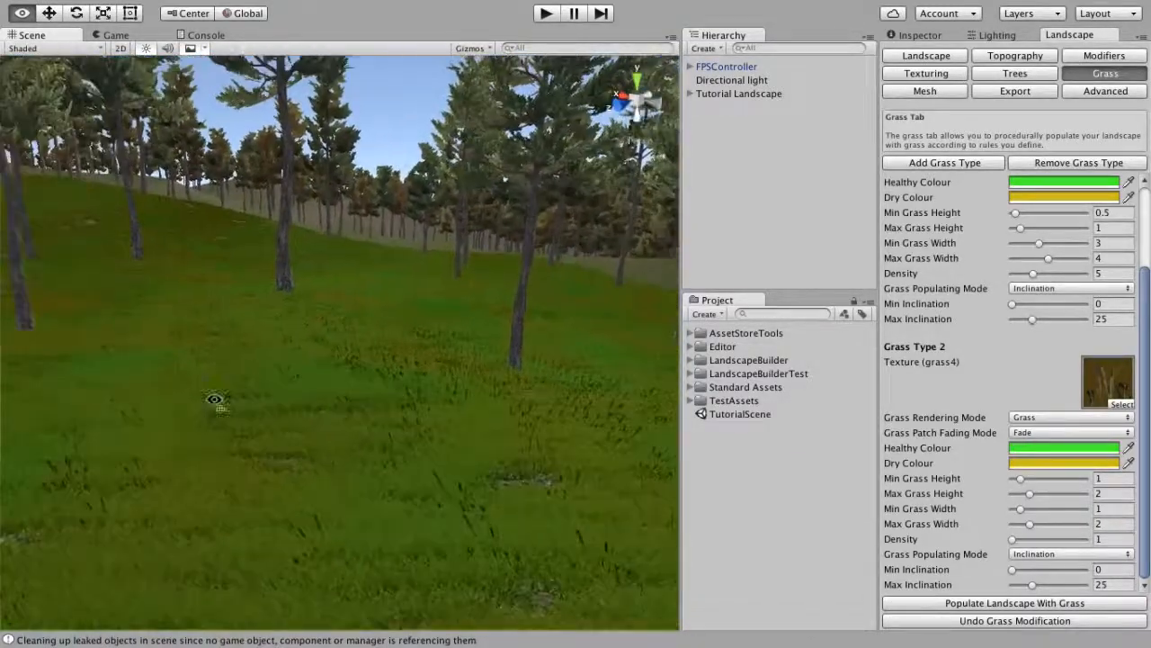
pyautogui.moveTo(390, 458); pyautogui.dragTo(229, 391)
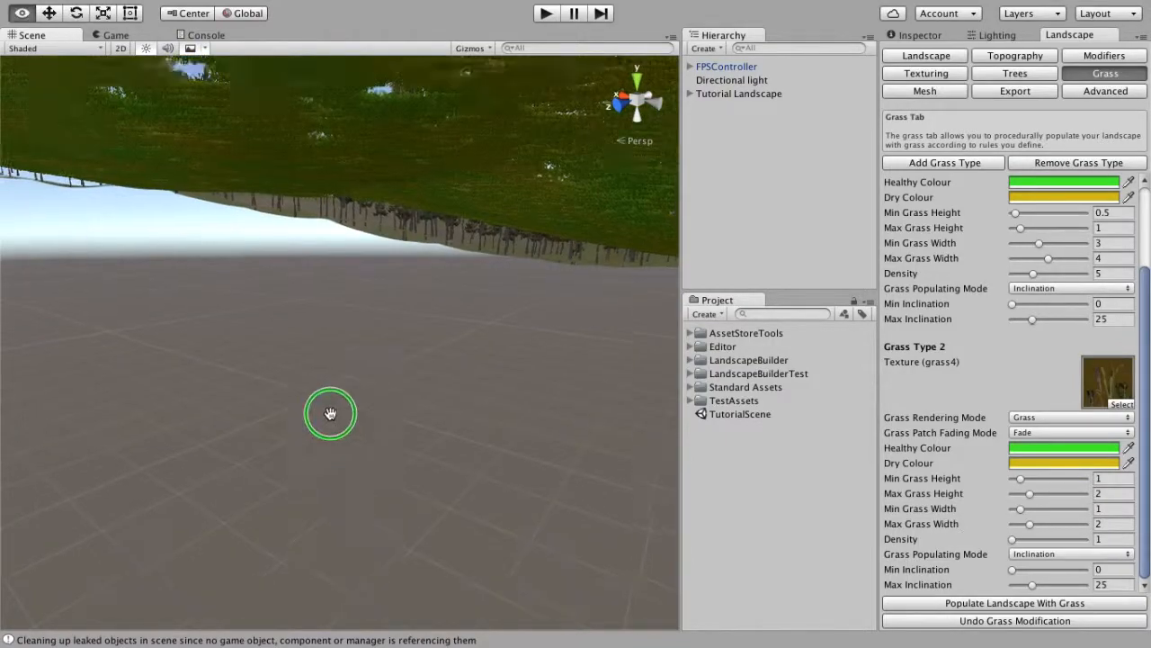
pyautogui.moveTo(330, 413); pyautogui.dragTo(143, 421)
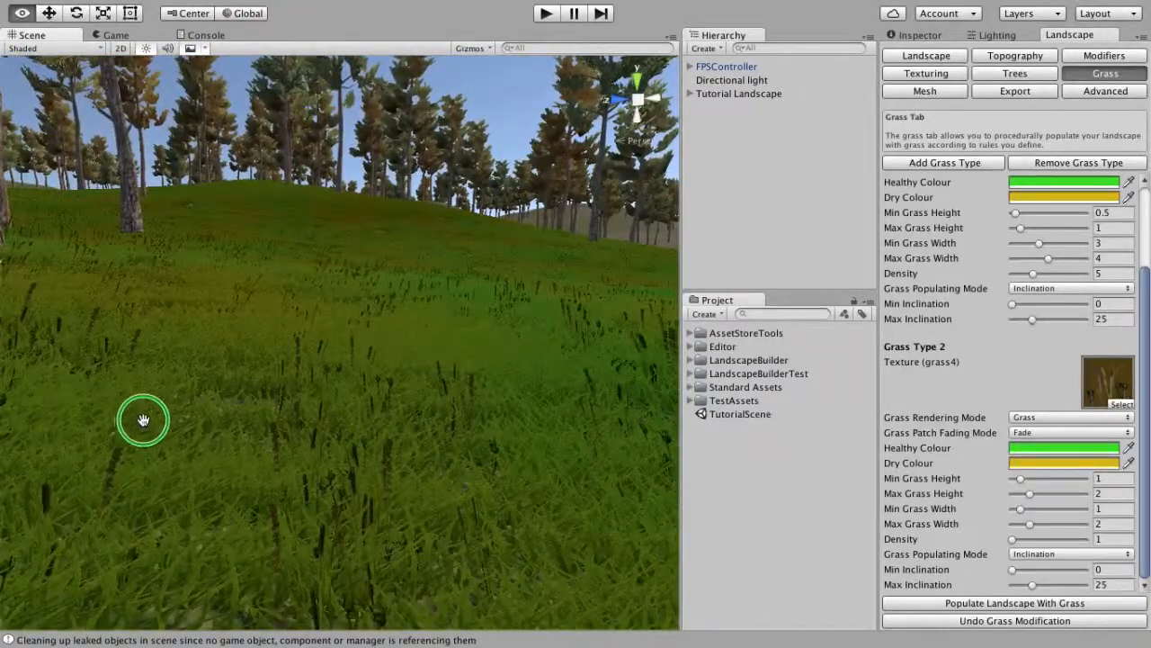
pyautogui.moveTo(143, 420); pyautogui.dragTo(240, 414, button='right')
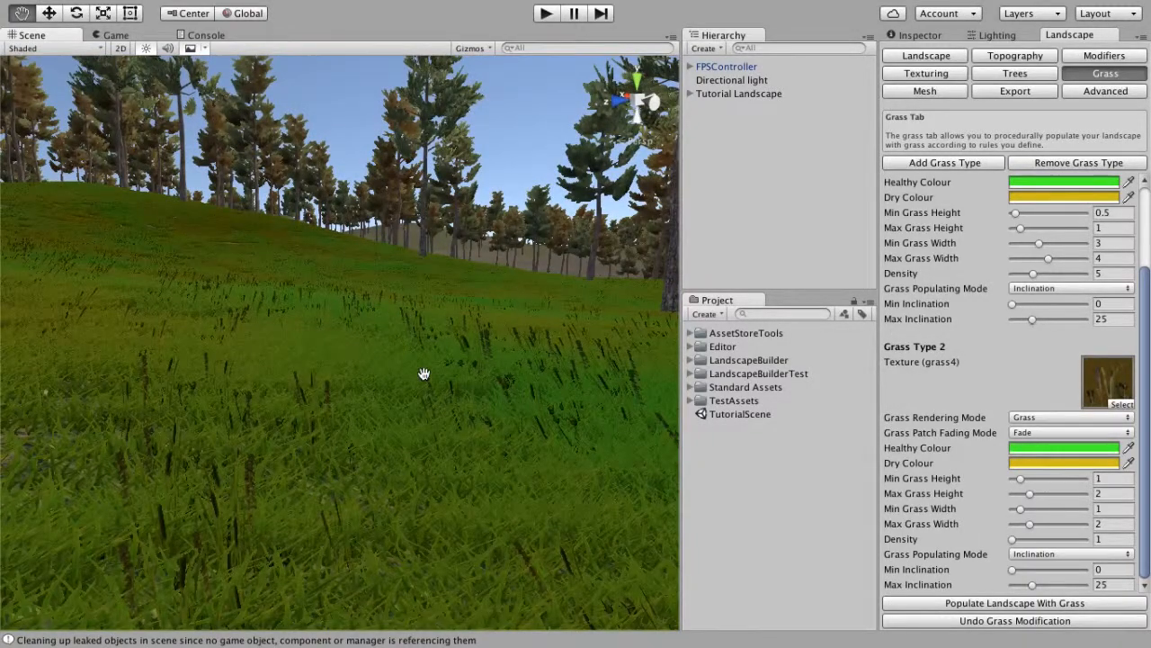
pyautogui.press('w')
pyautogui.moveTo(392, 423); pyautogui.dragTo(289, 401, button='right')
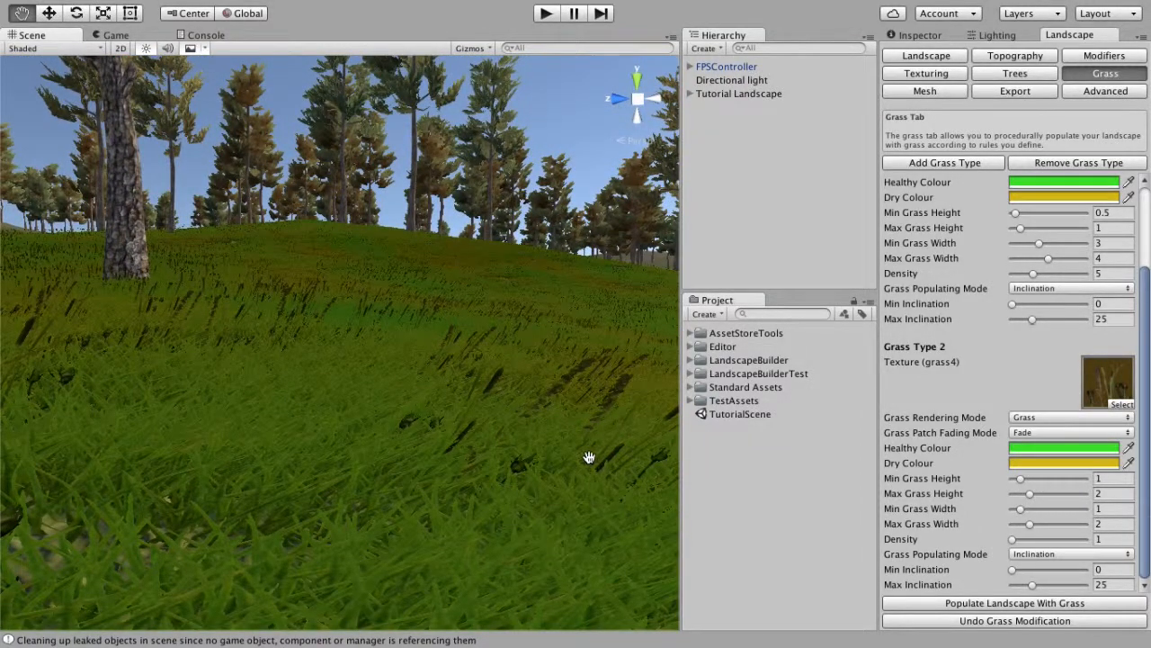
pyautogui.moveTo(344, 405); pyautogui.dragTo(202, 457, button='right')
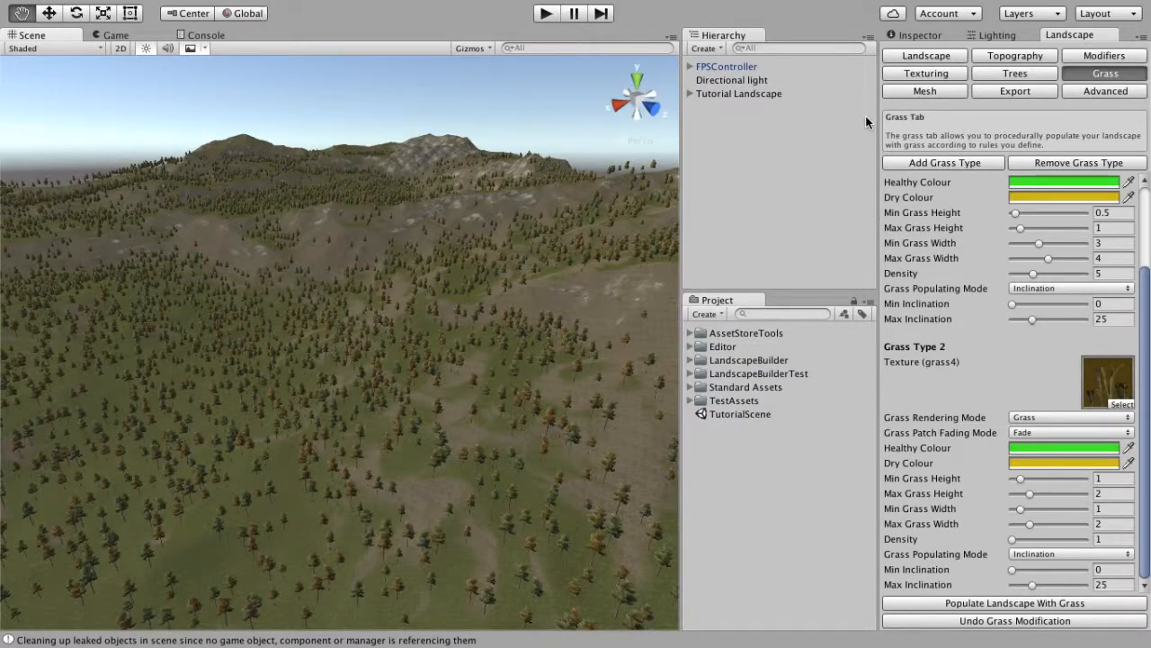
# Set up scene lighting for the Tutorial Landscape from the scene settings, with existing directional lights removed
pyautogui.click(954, 56)
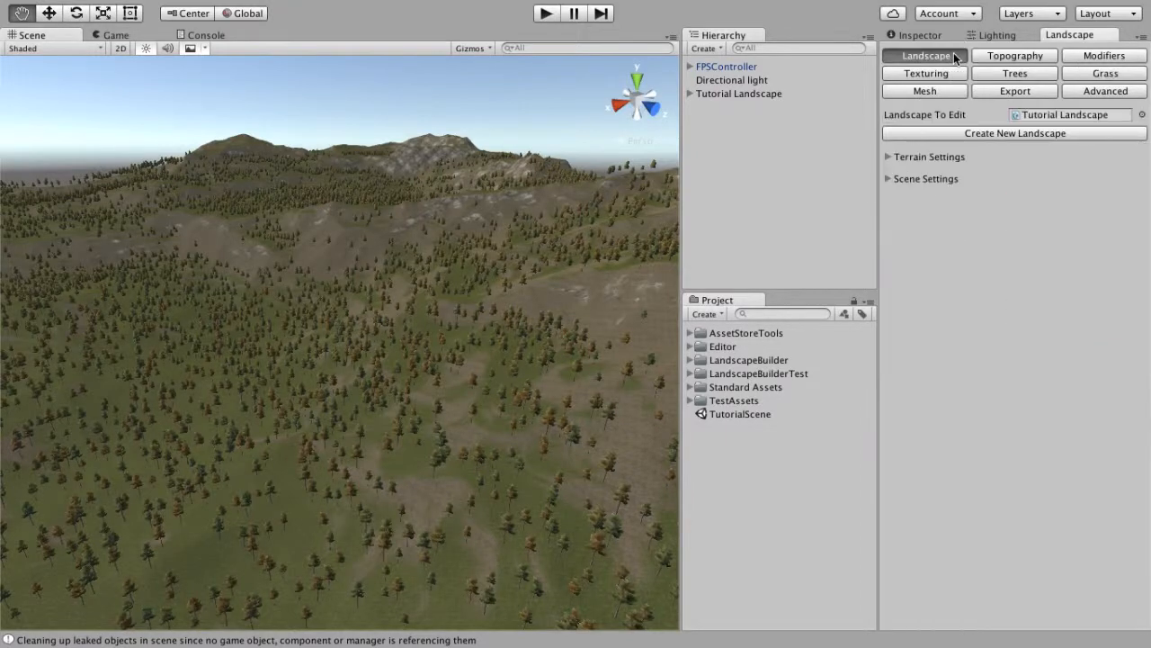
pyautogui.click(888, 179)
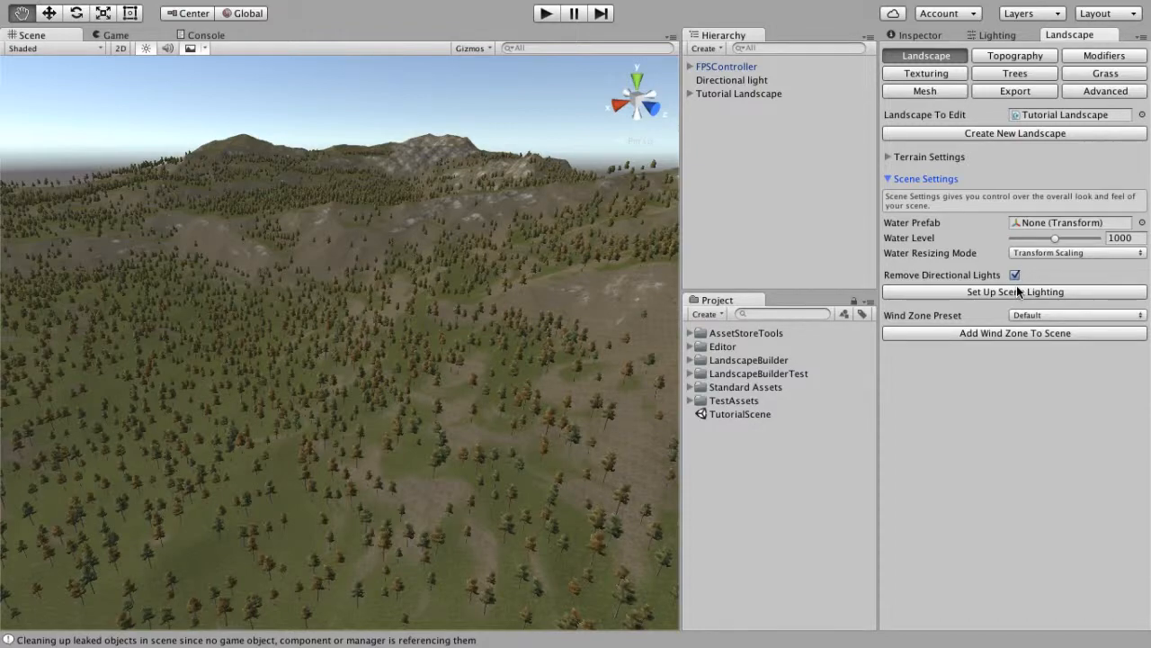
pyautogui.click(1016, 292)
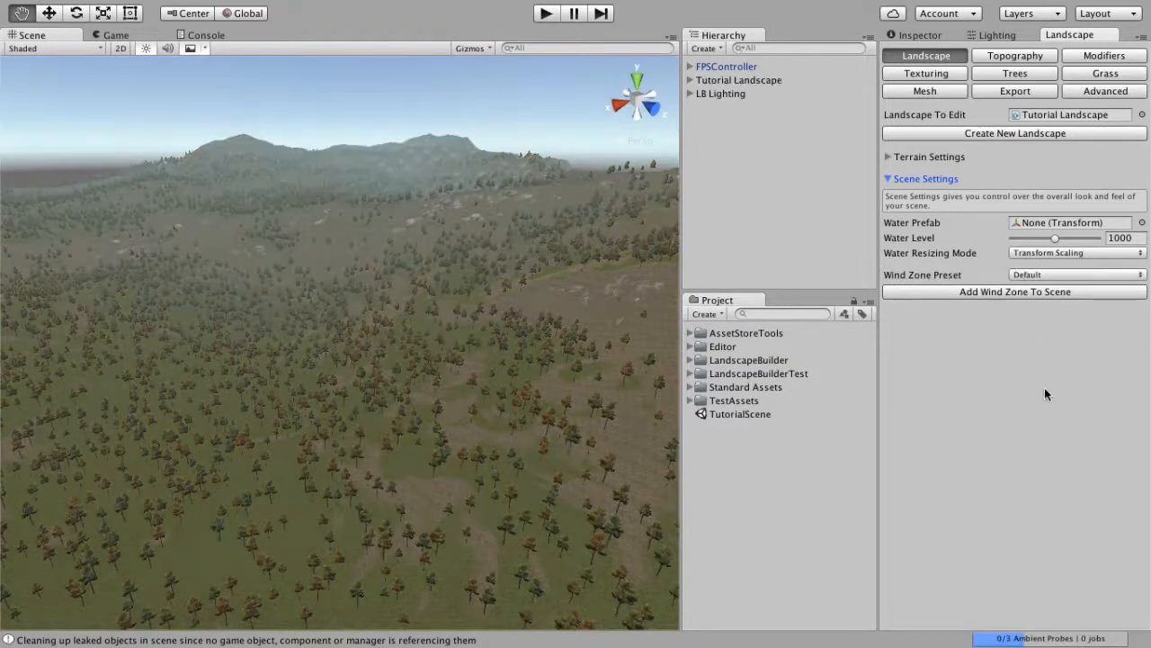
pyautogui.moveTo(414, 437); pyautogui.dragTo(398, 359, button='right')
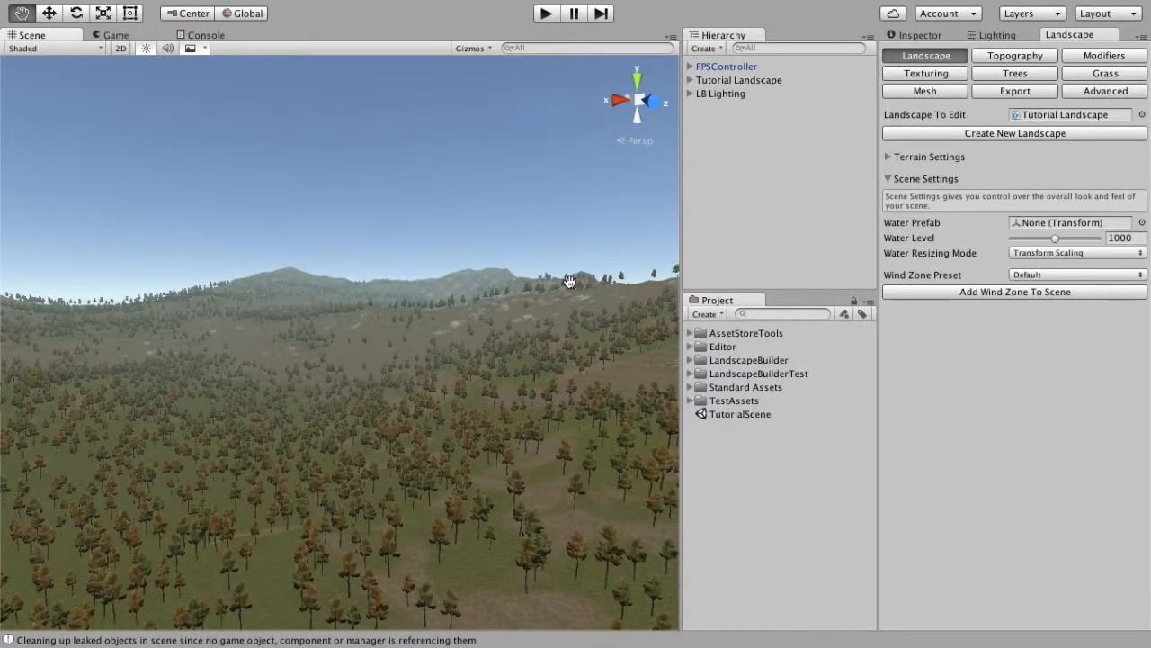
pyautogui.moveTo(176, 330); pyautogui.dragTo(234, 369, button='right')
pyautogui.press('w')
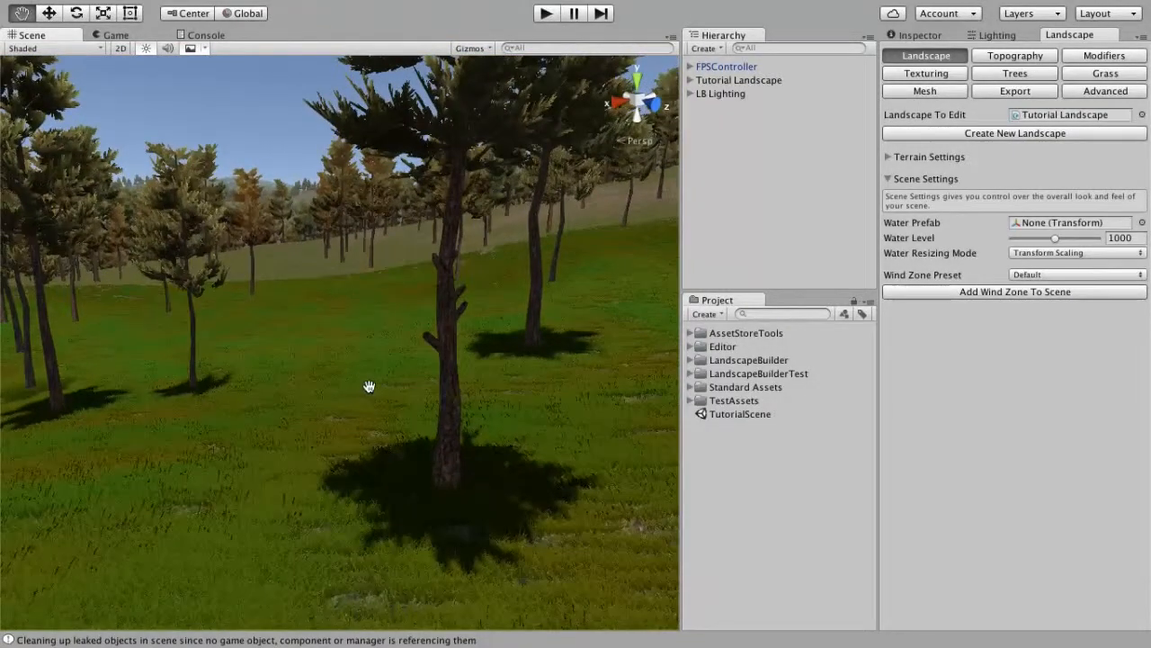
pyautogui.moveTo(370, 388); pyautogui.dragTo(470, 480, button='right')
pyautogui.press('w')
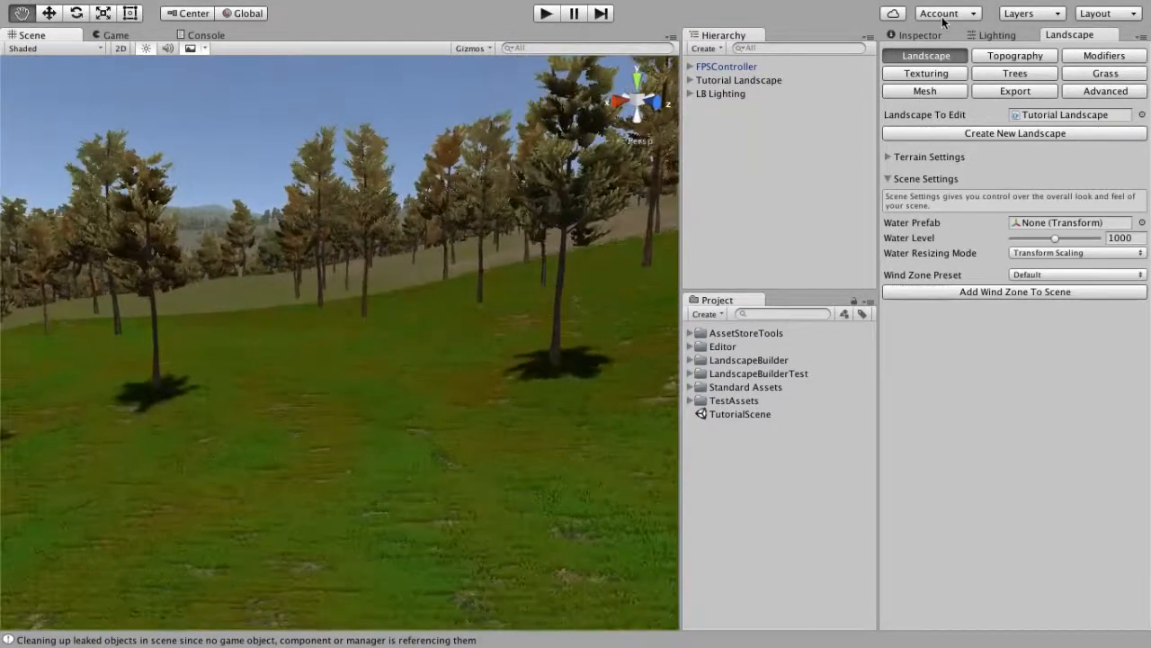
# Set the LB Lighting object's start time of day to 6.5 and update the lighting preview
pyautogui.click(936, 36)
pyautogui.click(716, 96)
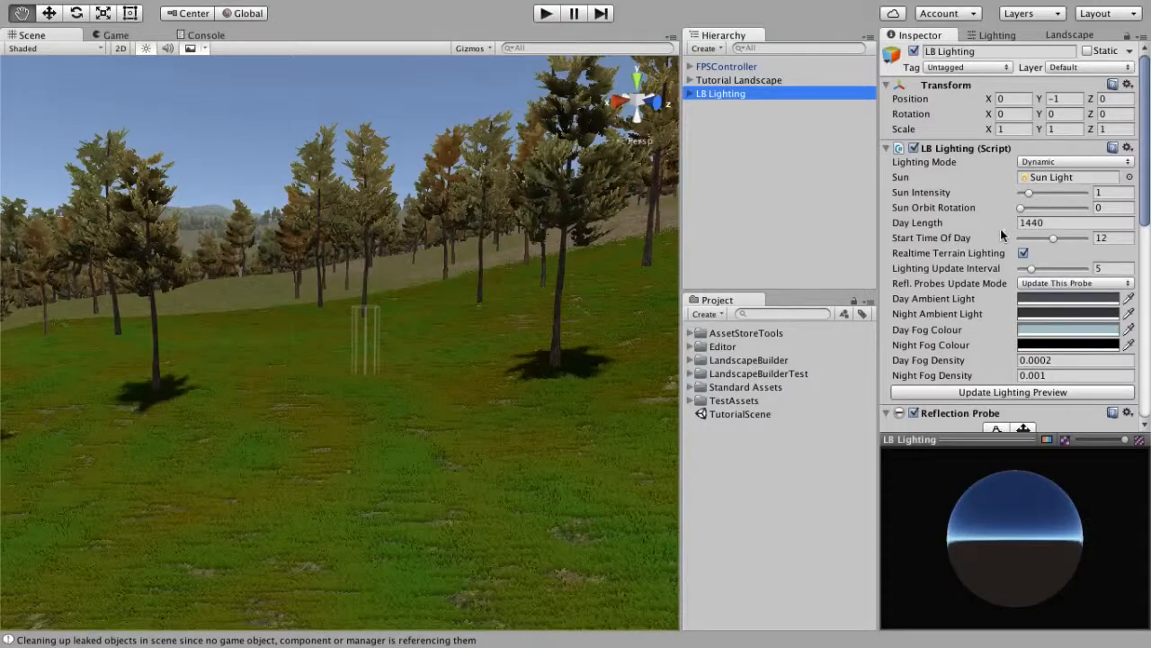
pyautogui.click(1122, 238)
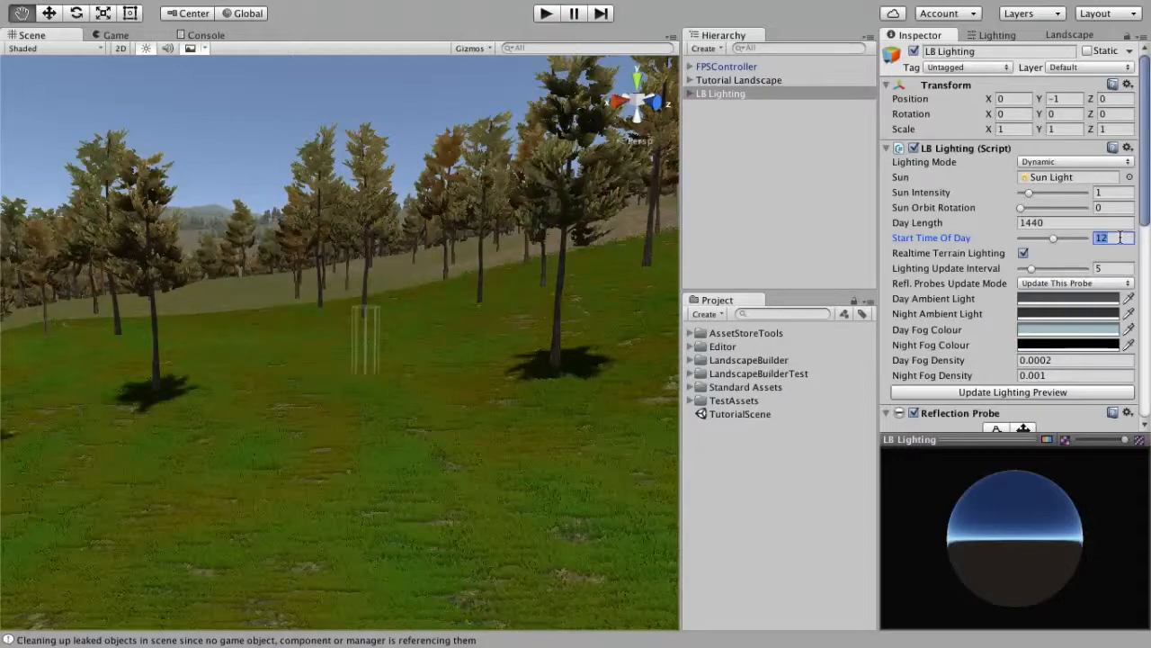
pyautogui.write('6.5')
pyautogui.click(984, 392)
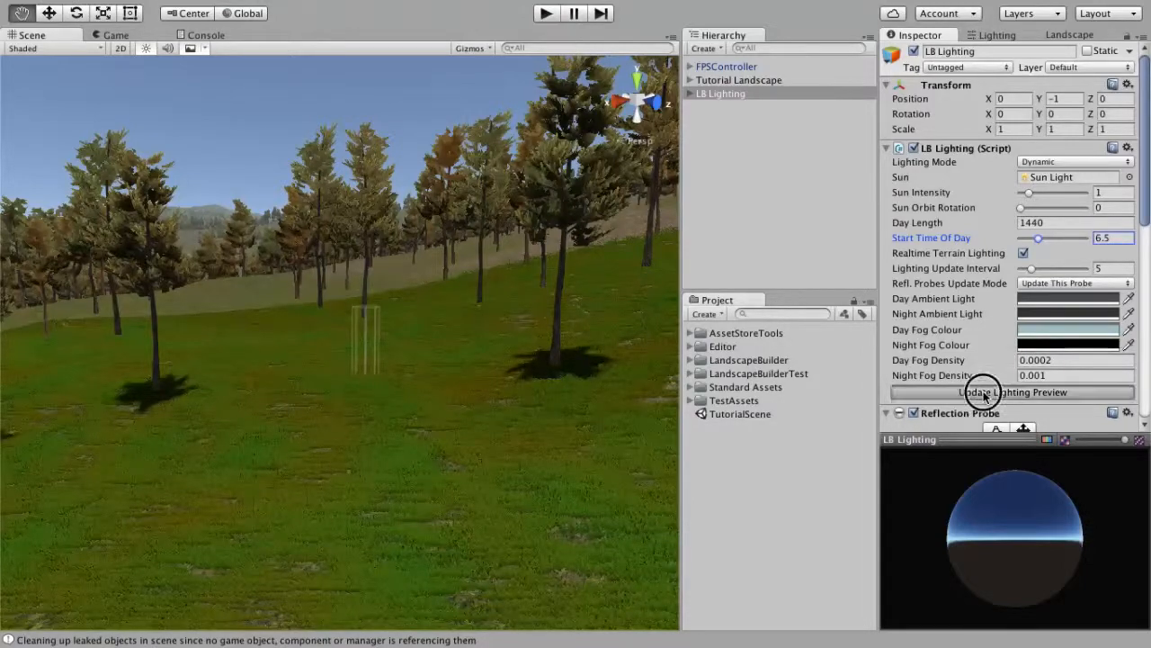
pyautogui.moveTo(407, 411); pyautogui.dragTo(262, 427, button='right')
pyautogui.moveTo(418, 435); pyautogui.dragTo(388, 447, button='right')
pyautogui.press('d')
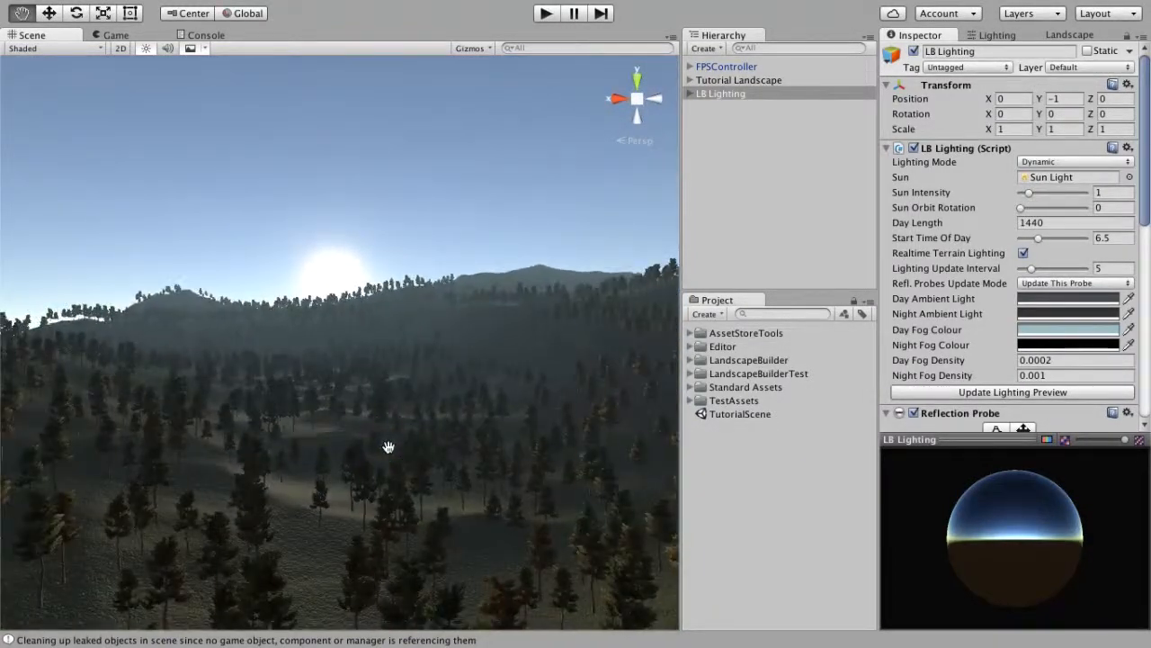
# Show the scene through the FPSController's camera in the Game view and start play mode
pyautogui.click(723, 68)
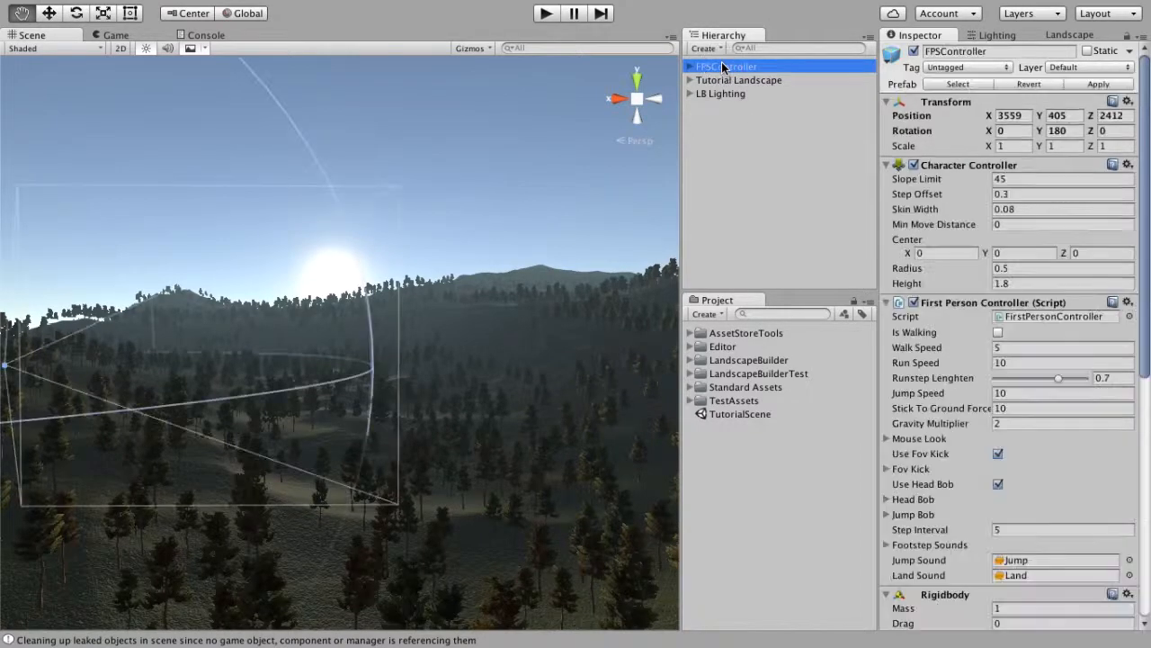
pyautogui.click(117, 34)
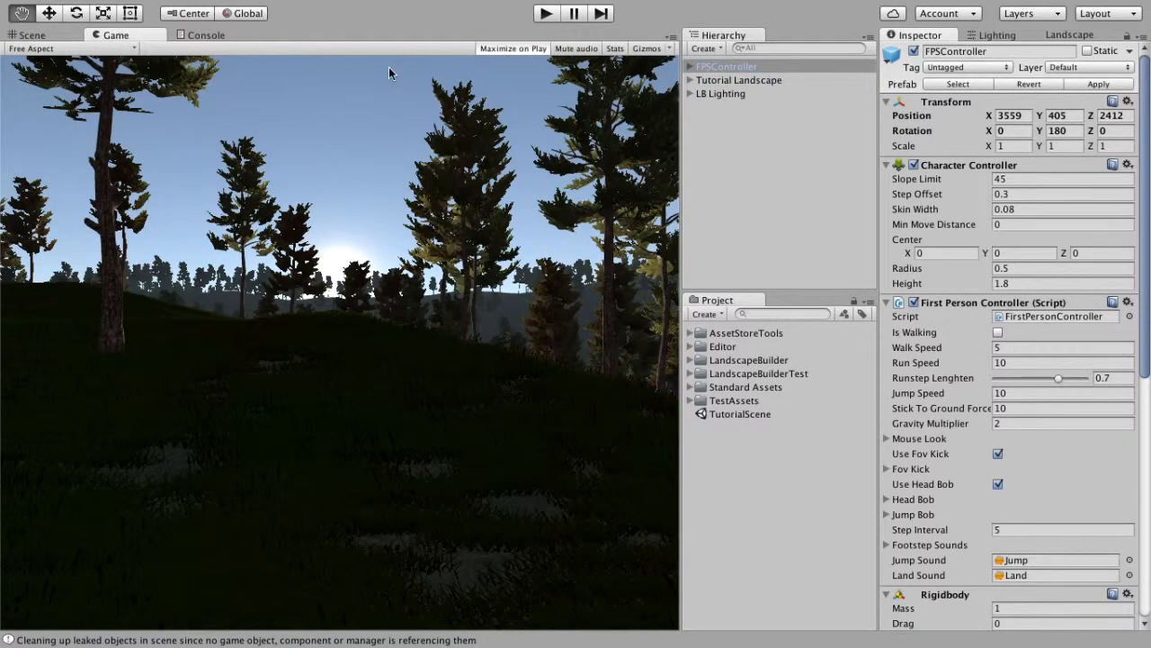
pyautogui.click(830, 221)
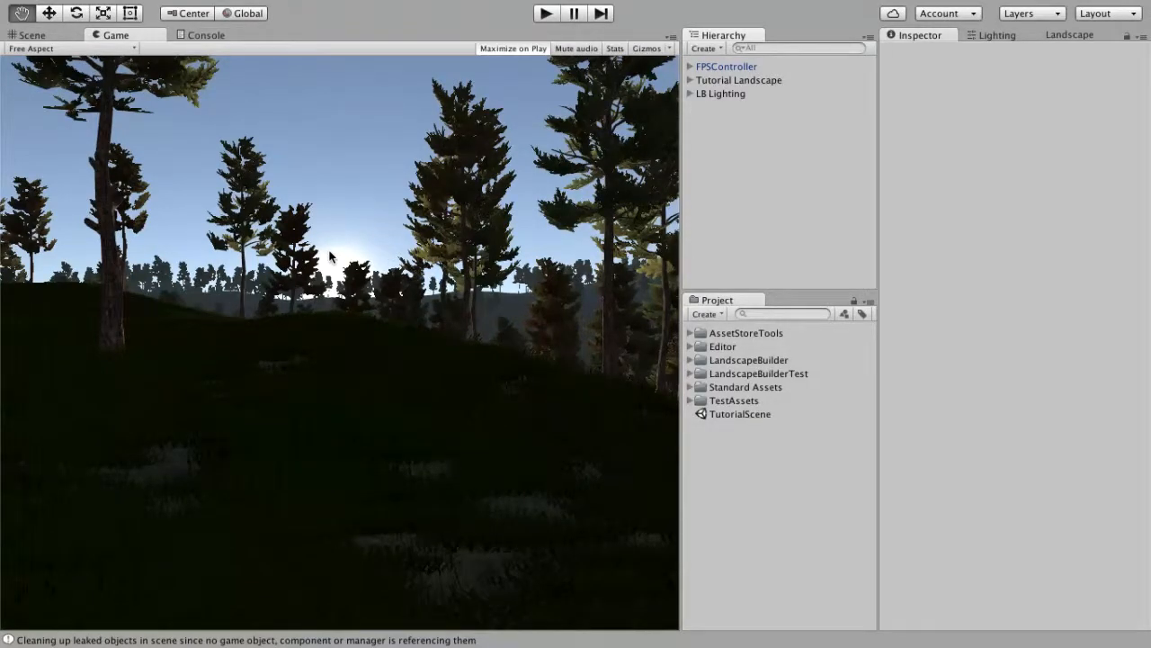
pyautogui.click(545, 14)
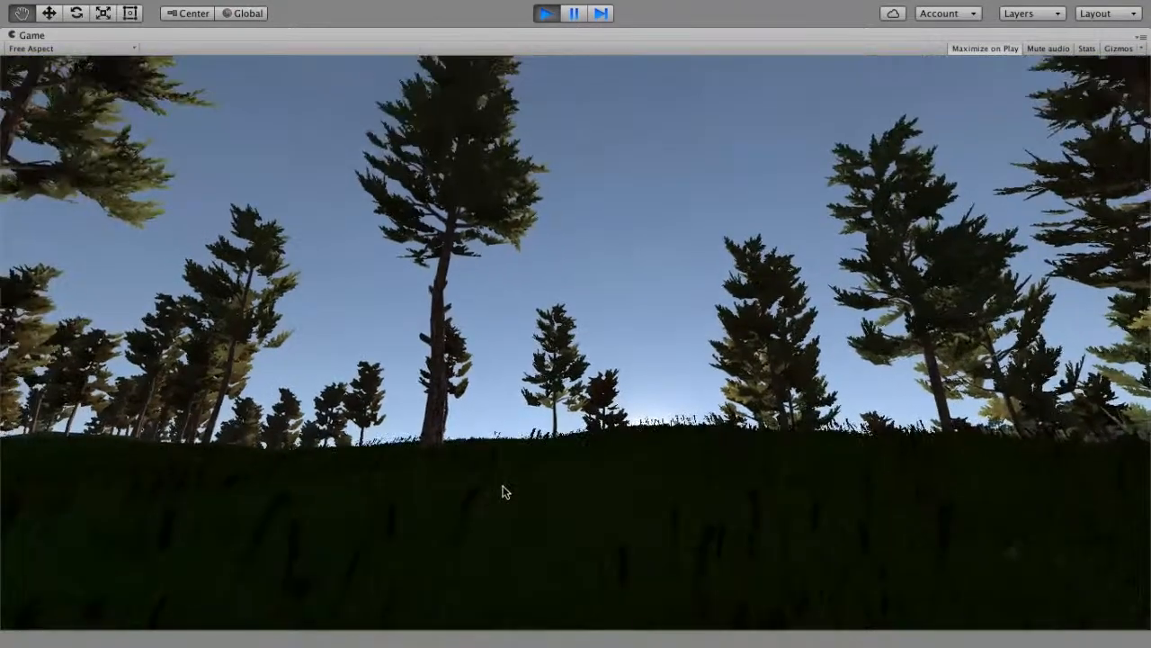
# Walk through the forest in first person to examine the trees, grass and morning light, and end play mode
pyautogui.press('w')
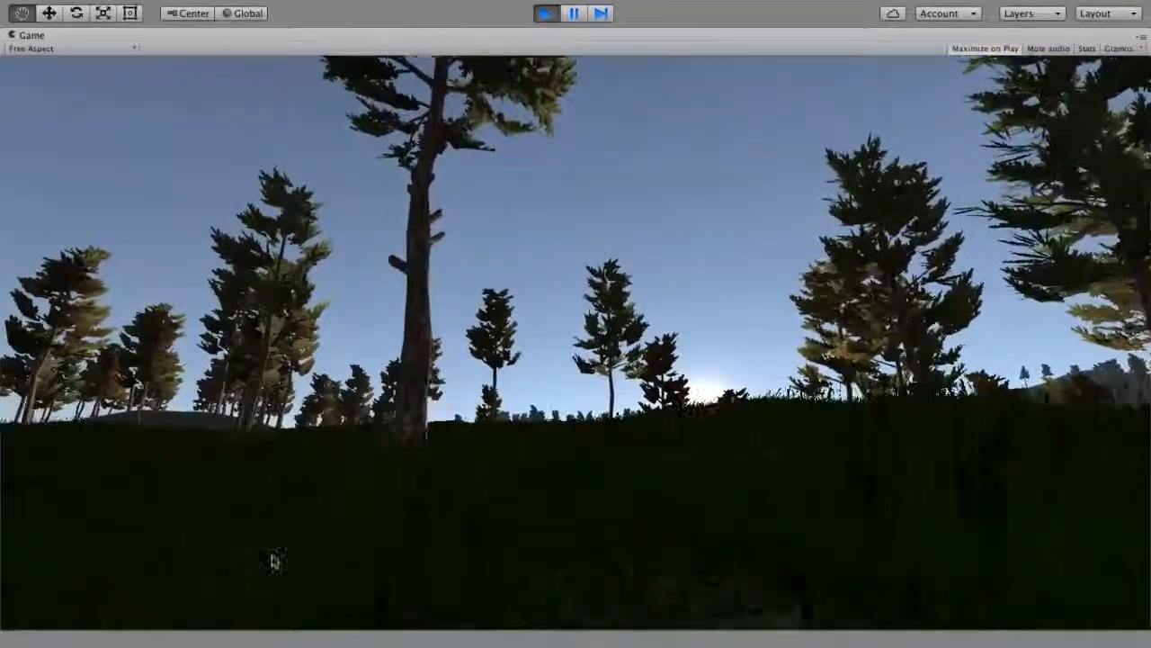
pyautogui.press('w')
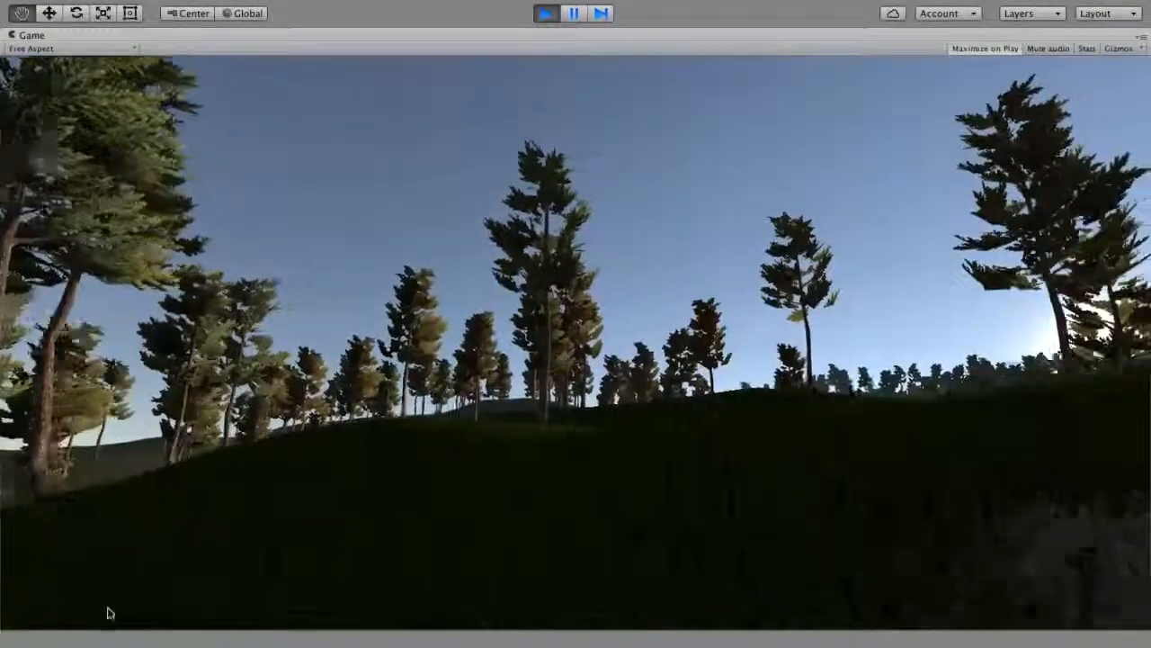
pyautogui.press('w')
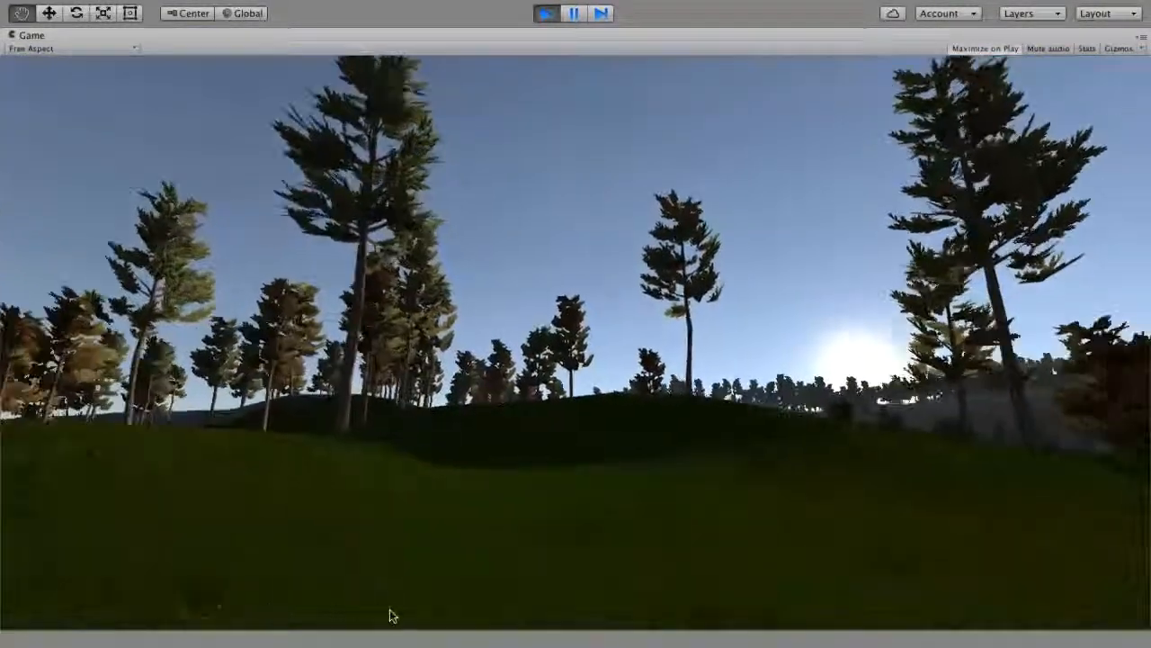
pyautogui.press('w')
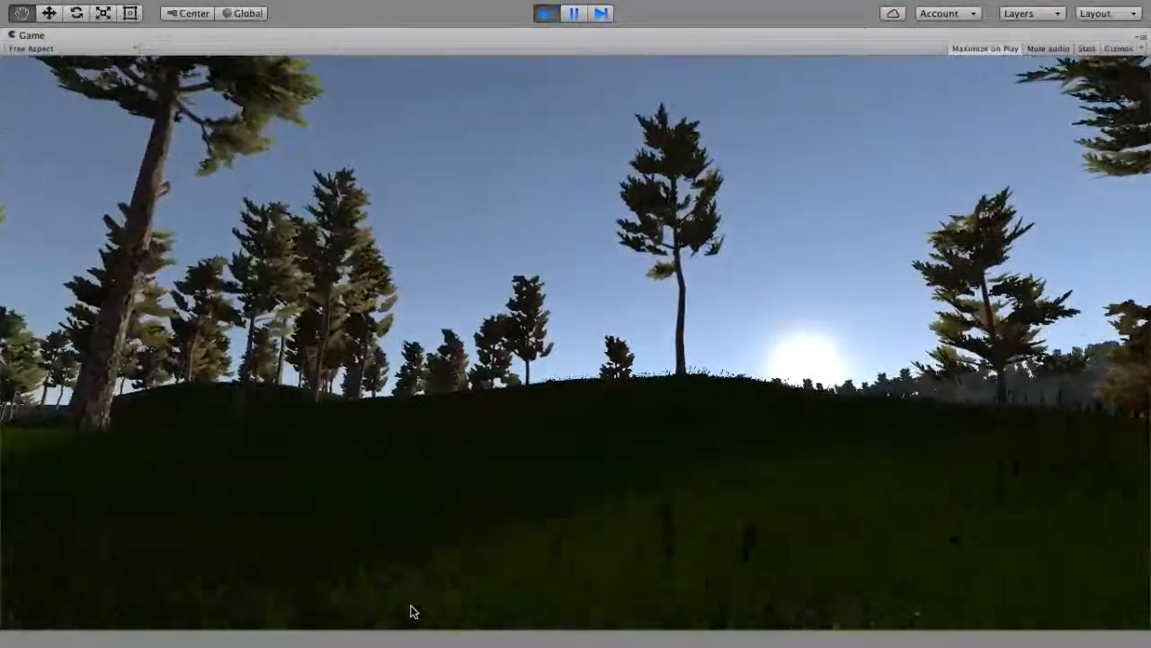
pyautogui.press('w')
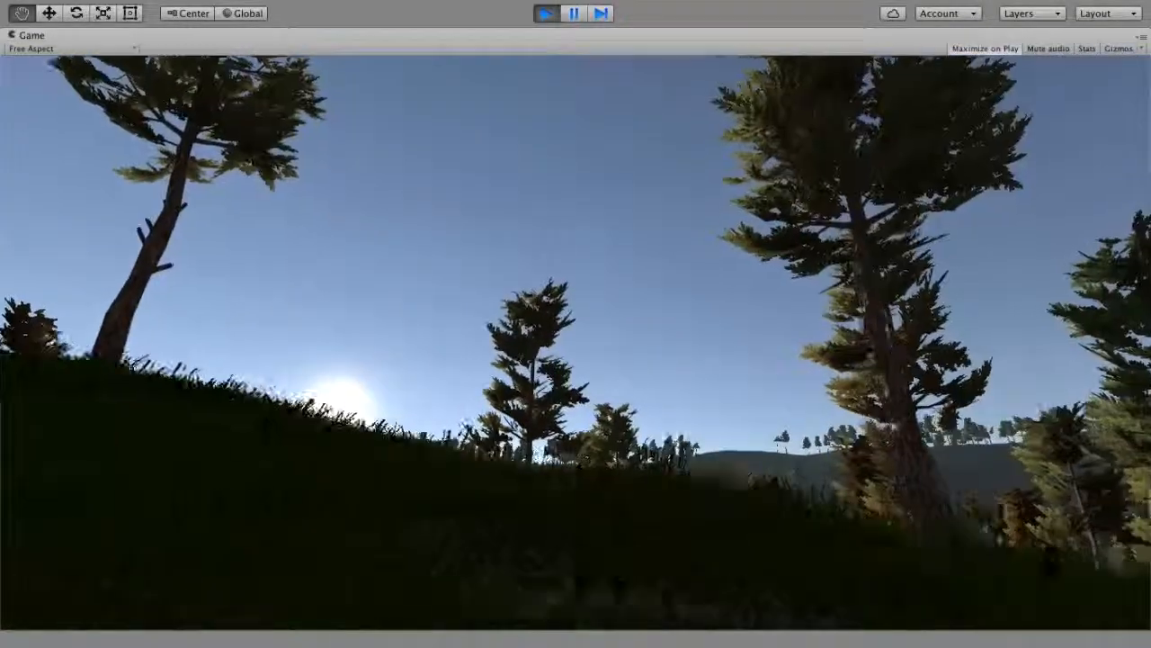
pyautogui.press('w')
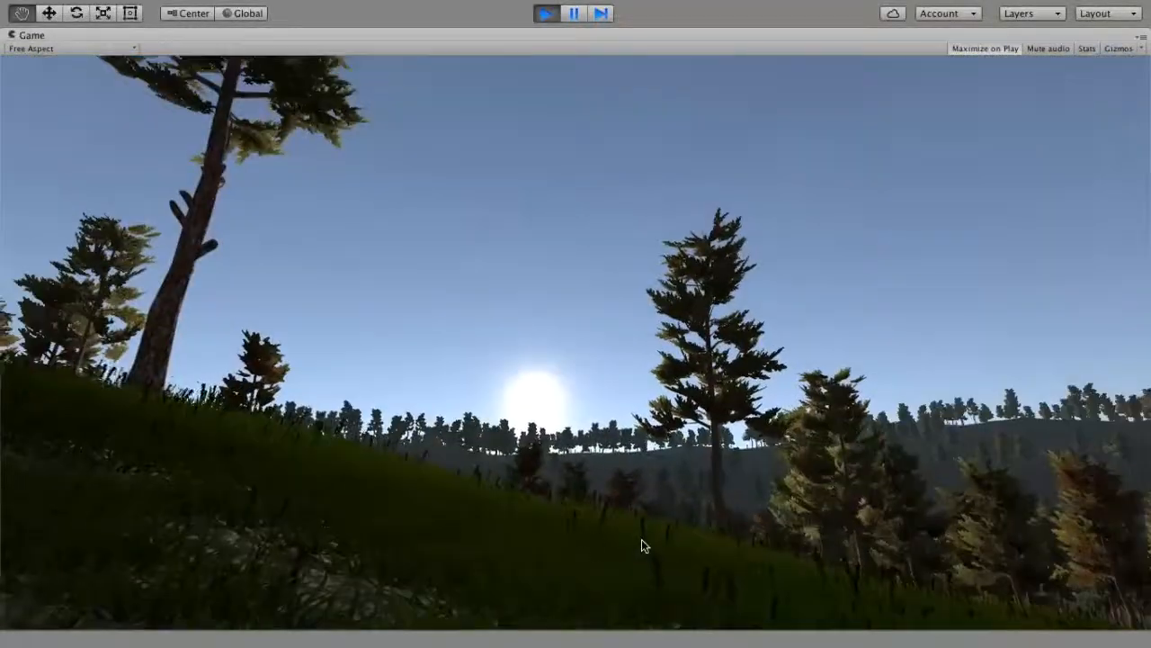
pyautogui.press('w')
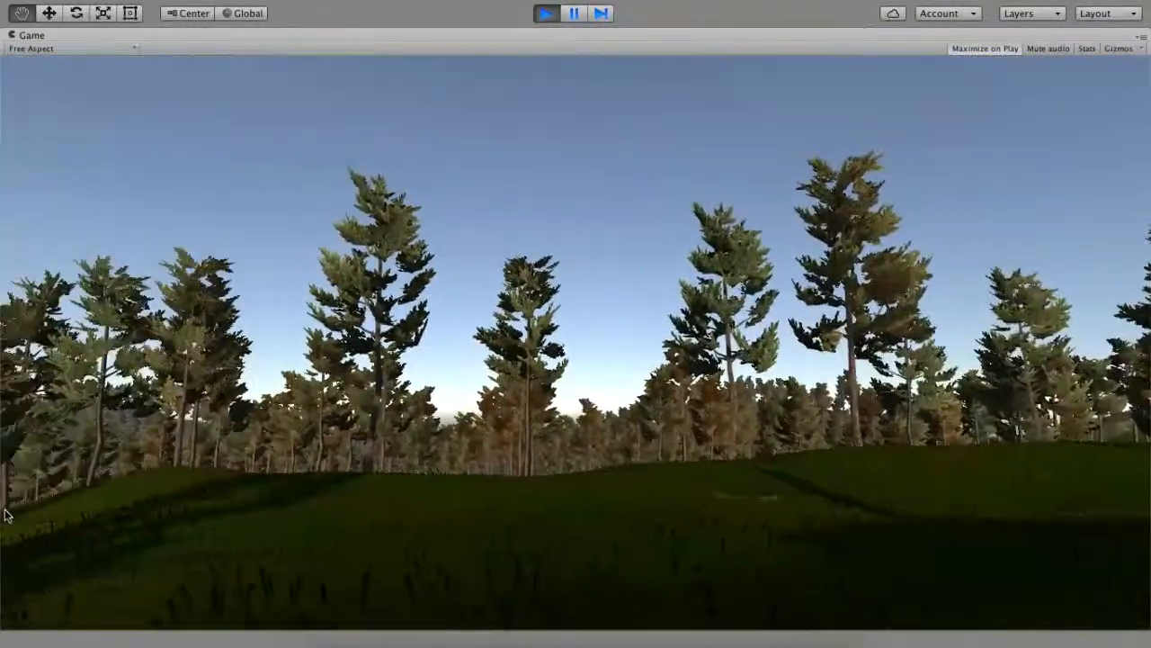
pyautogui.press('w')
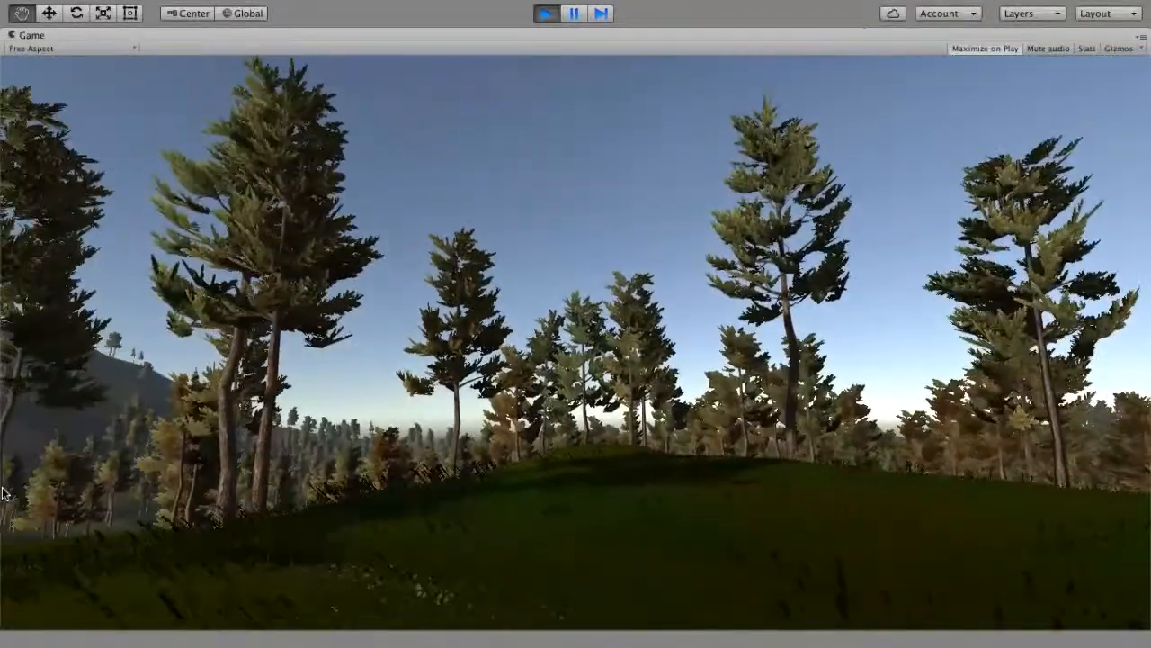
pyautogui.press('w')
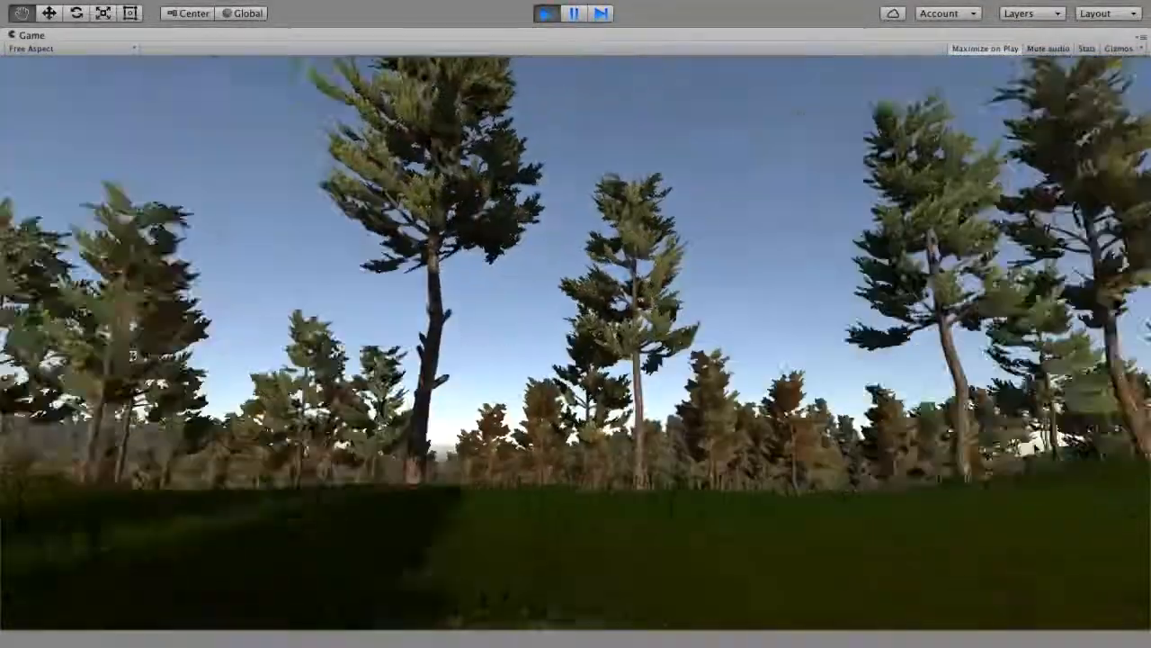
pyautogui.press('w')
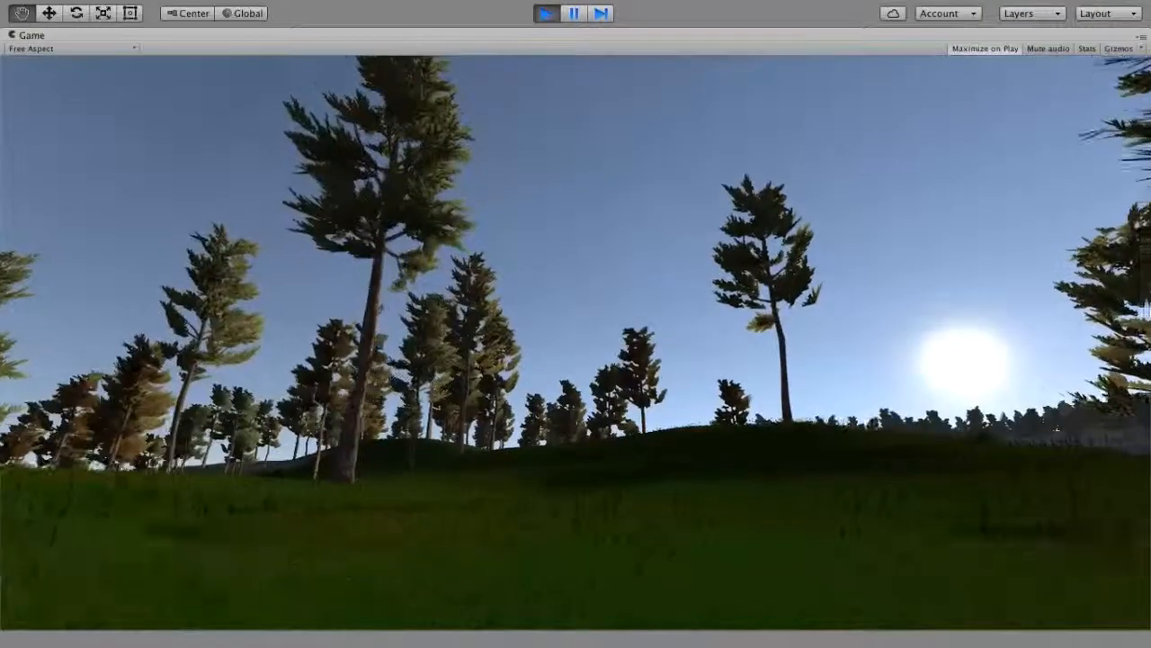
pyautogui.press('w')
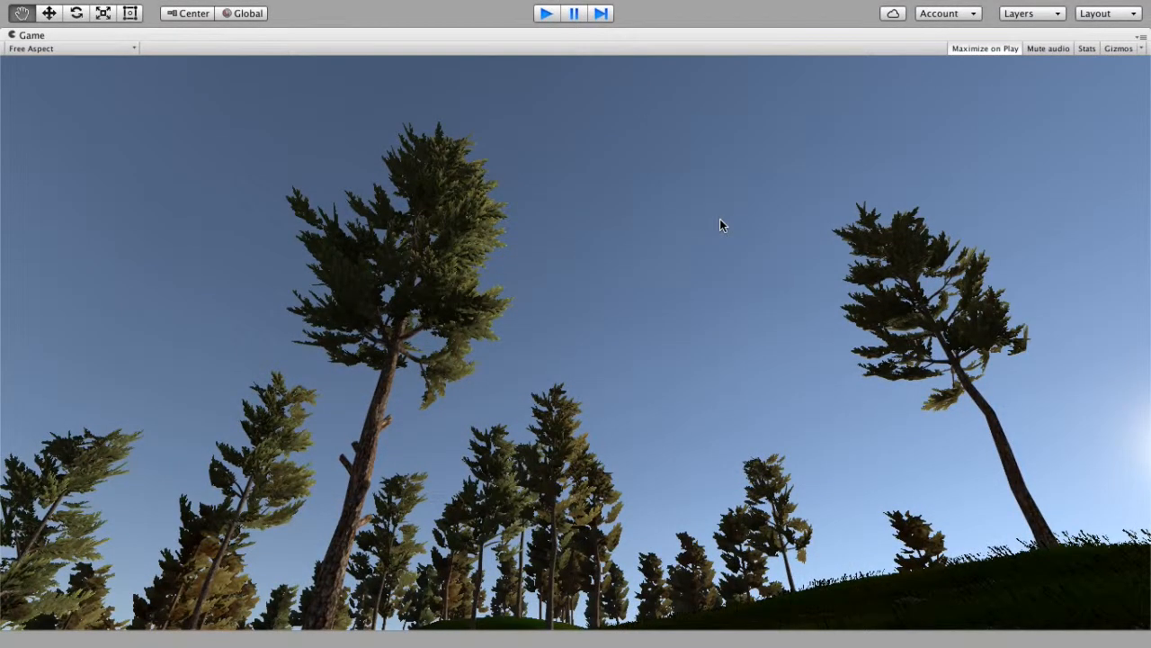
pyautogui.hotkey('ctrl', 'p')
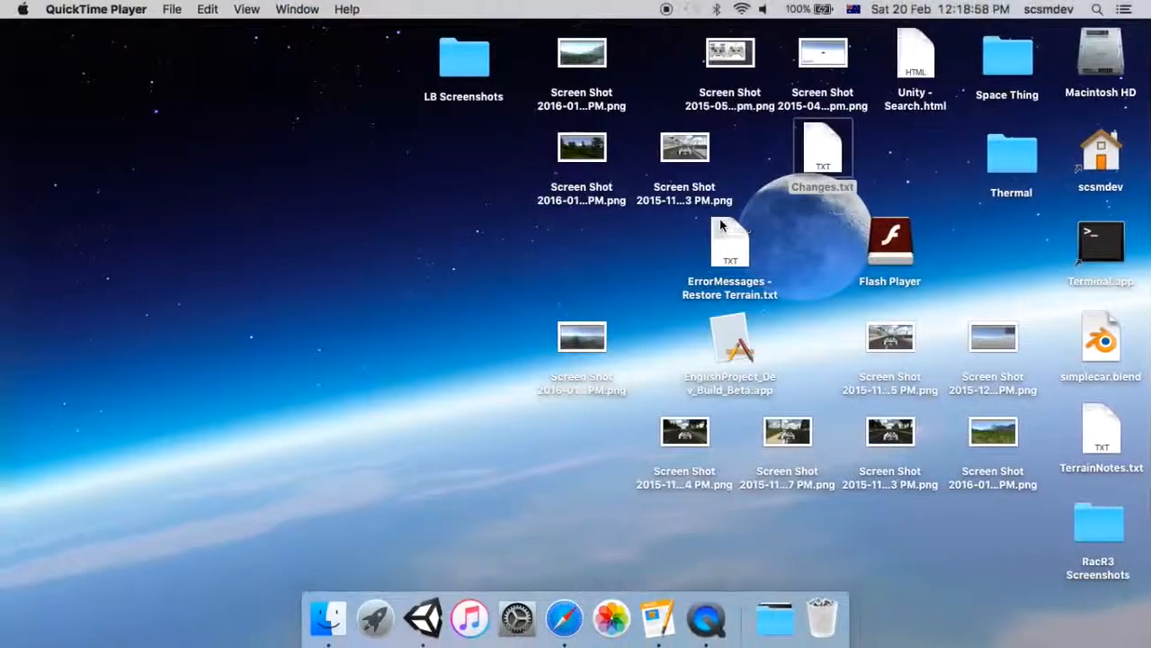